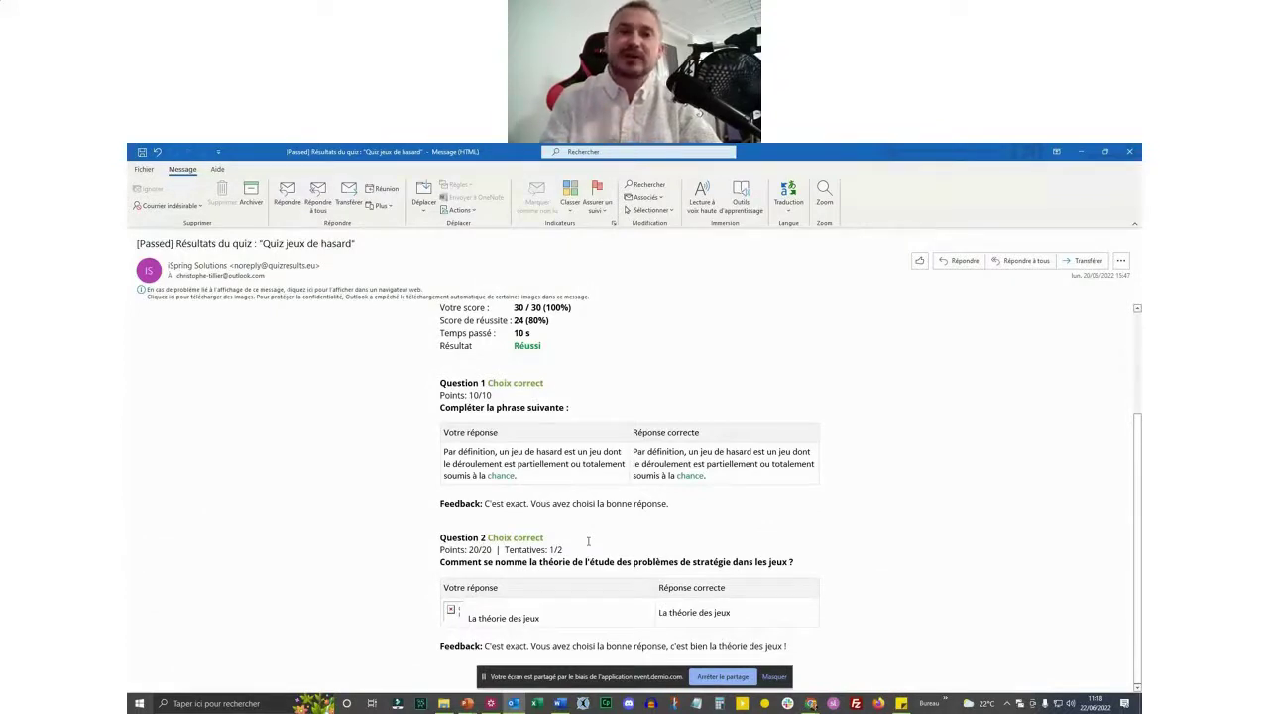
Step: Leave the results e-mail and the full-screen quiz, and switch to the PowerPoint presentation WEBINAIRE 22.06_départ
left_click(1080, 152)
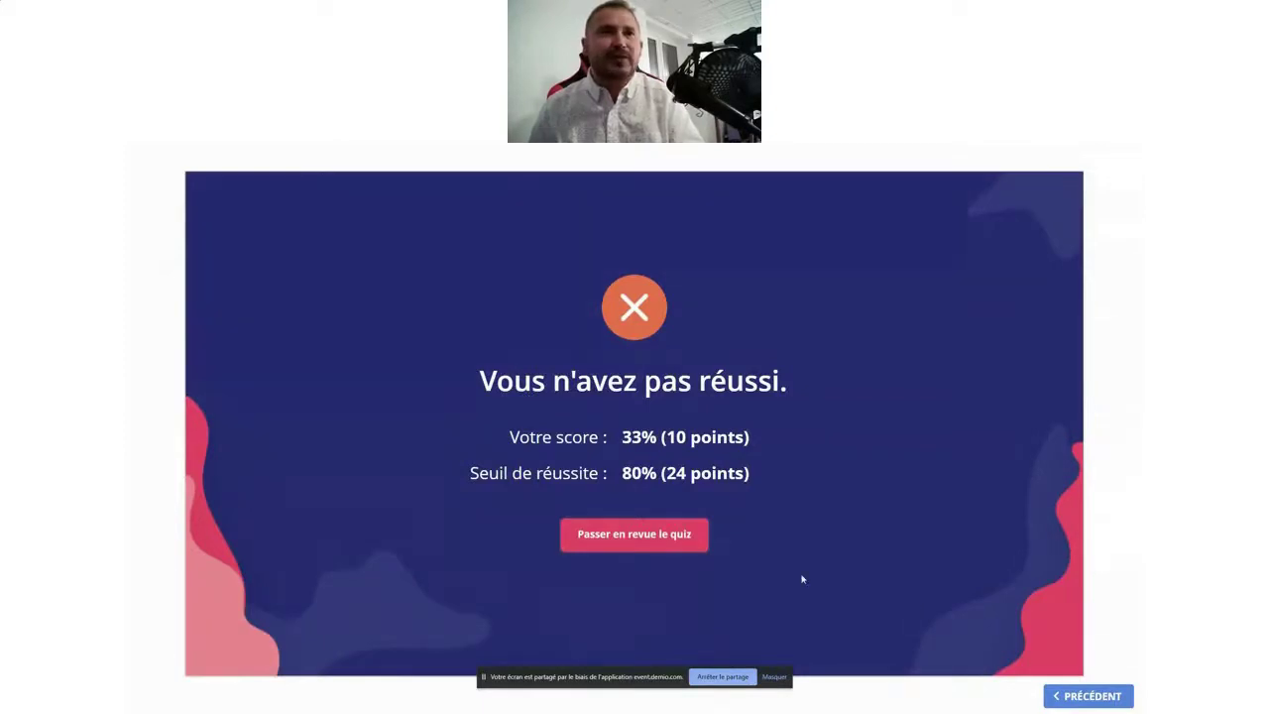
key("F11")
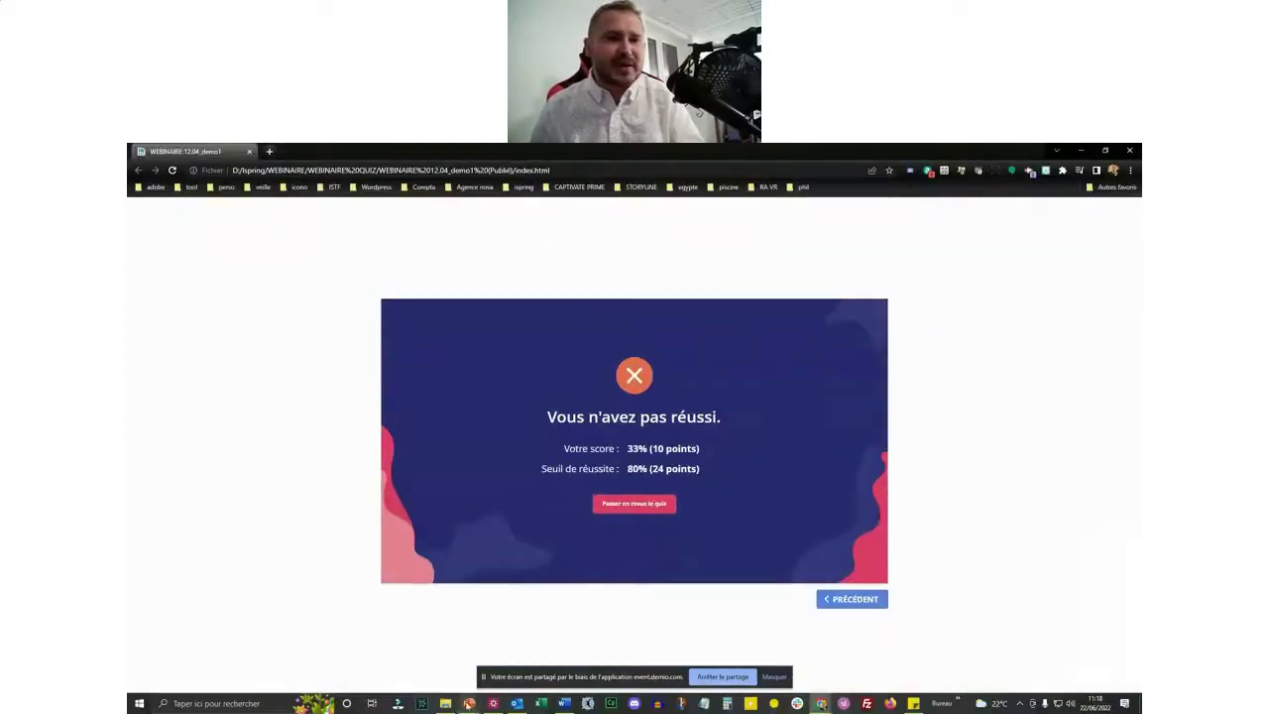
left_click(468, 704)
left_click(527, 654)
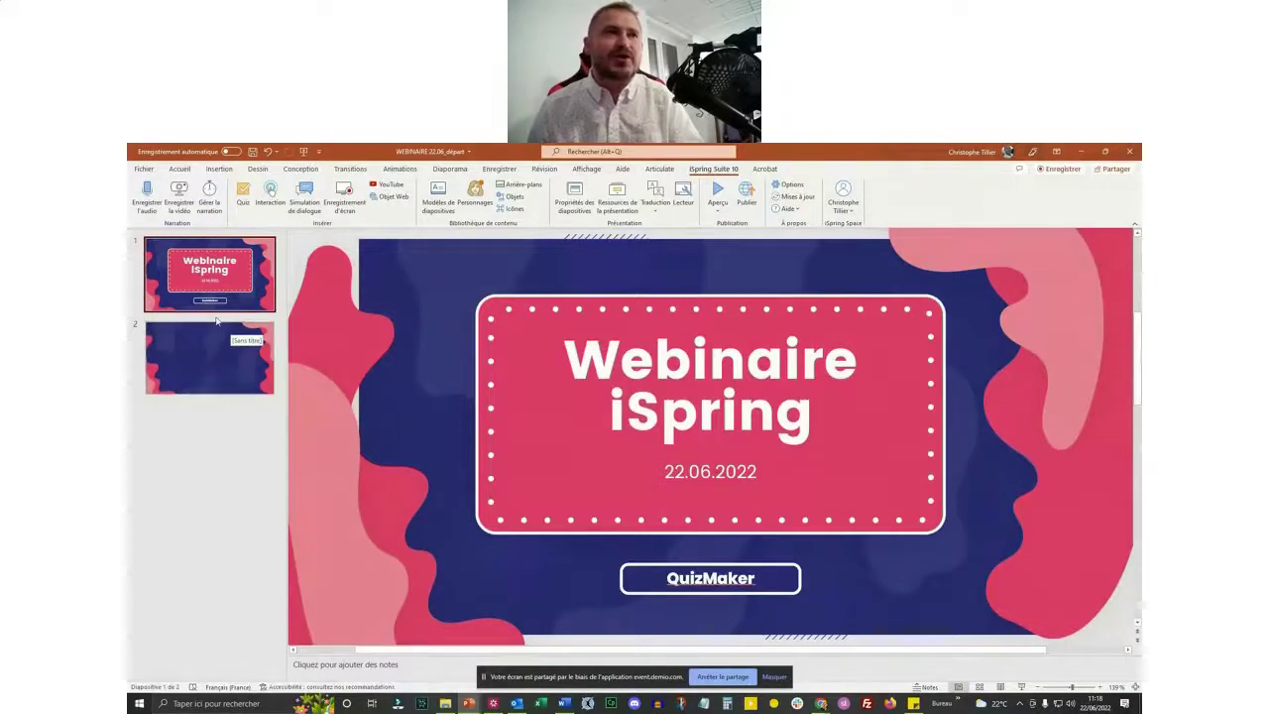
Step: Select the empty second slide and create a new graded quiz in iSpring QuizMaker
left_click(221, 355)
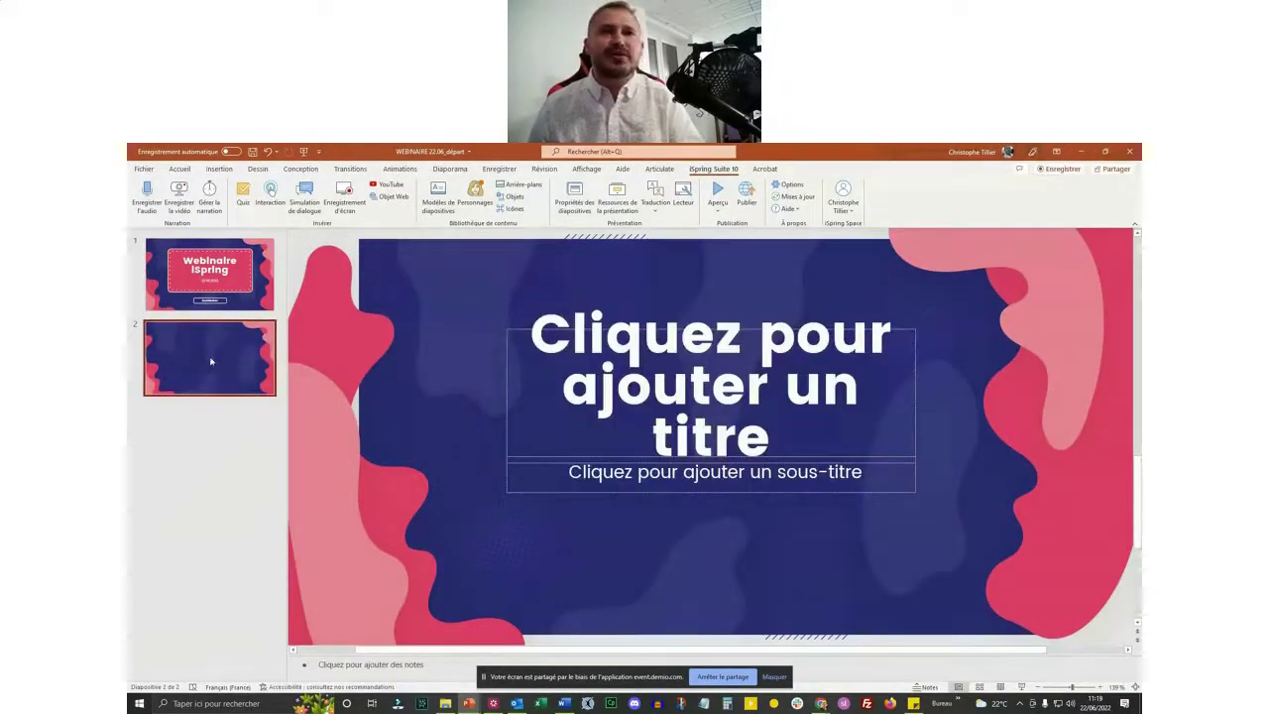
left_click(233, 281)
key("Down")
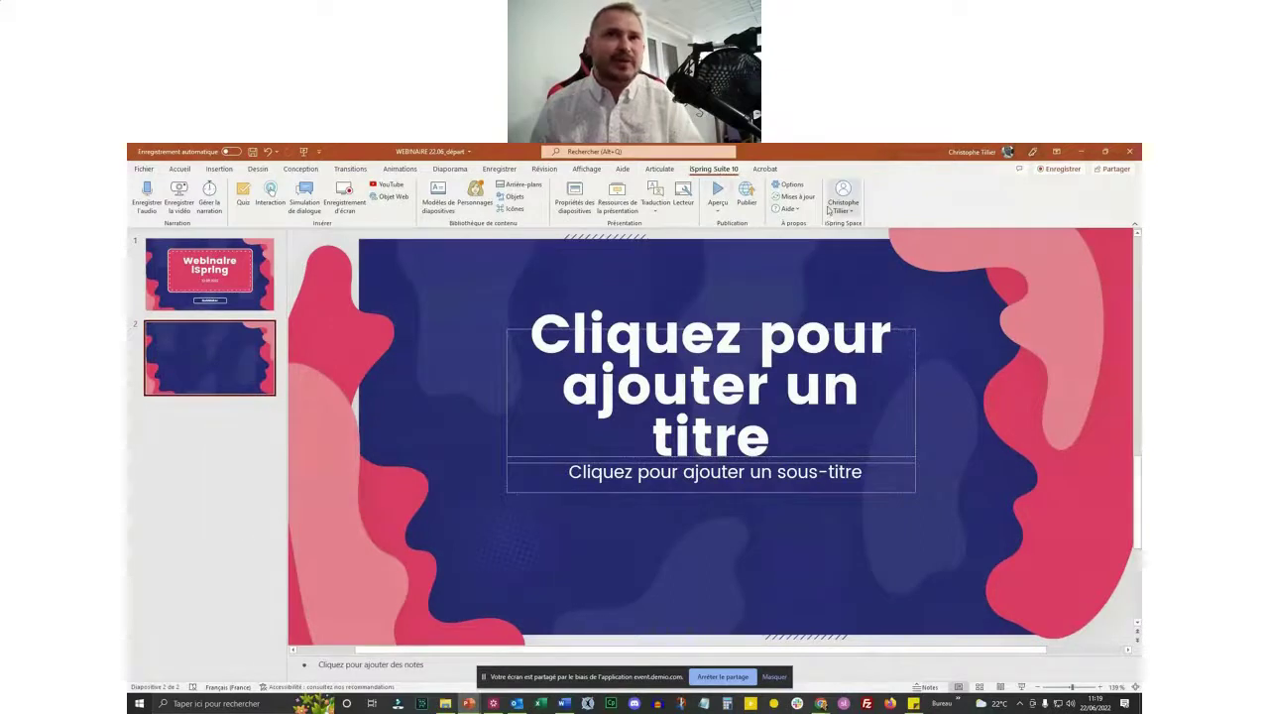
left_click(243, 194)
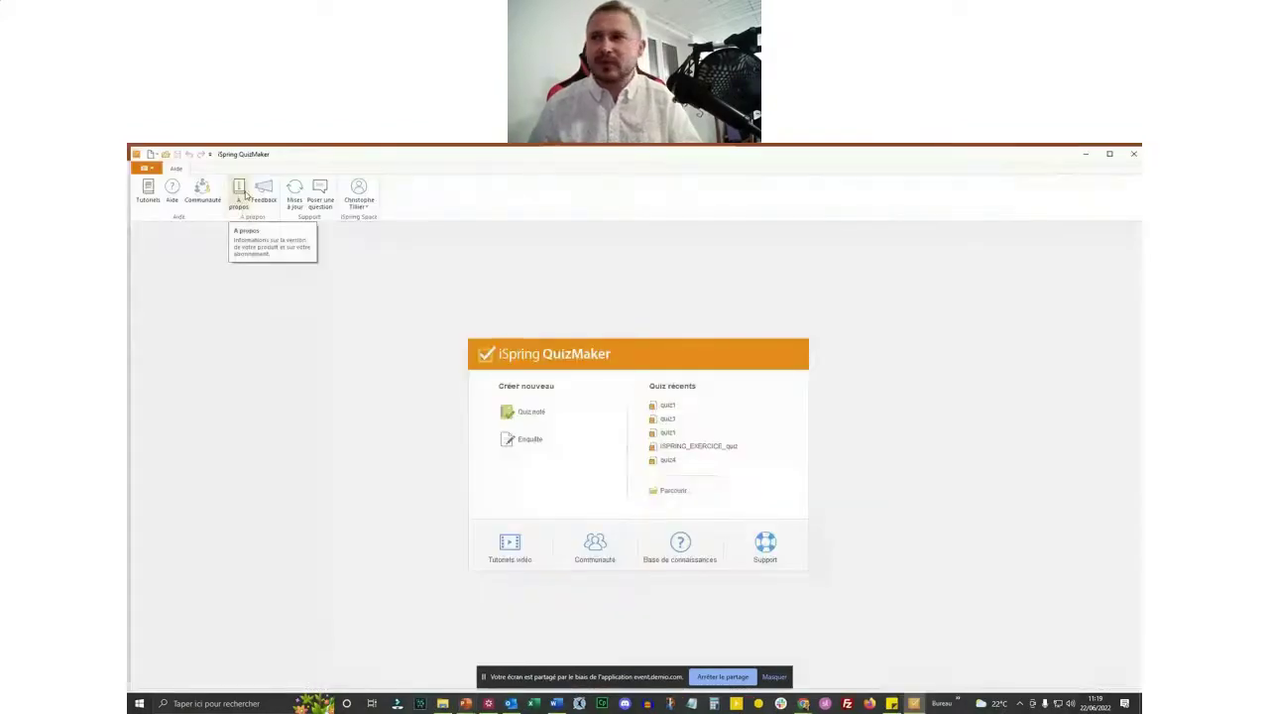
left_click(529, 414)
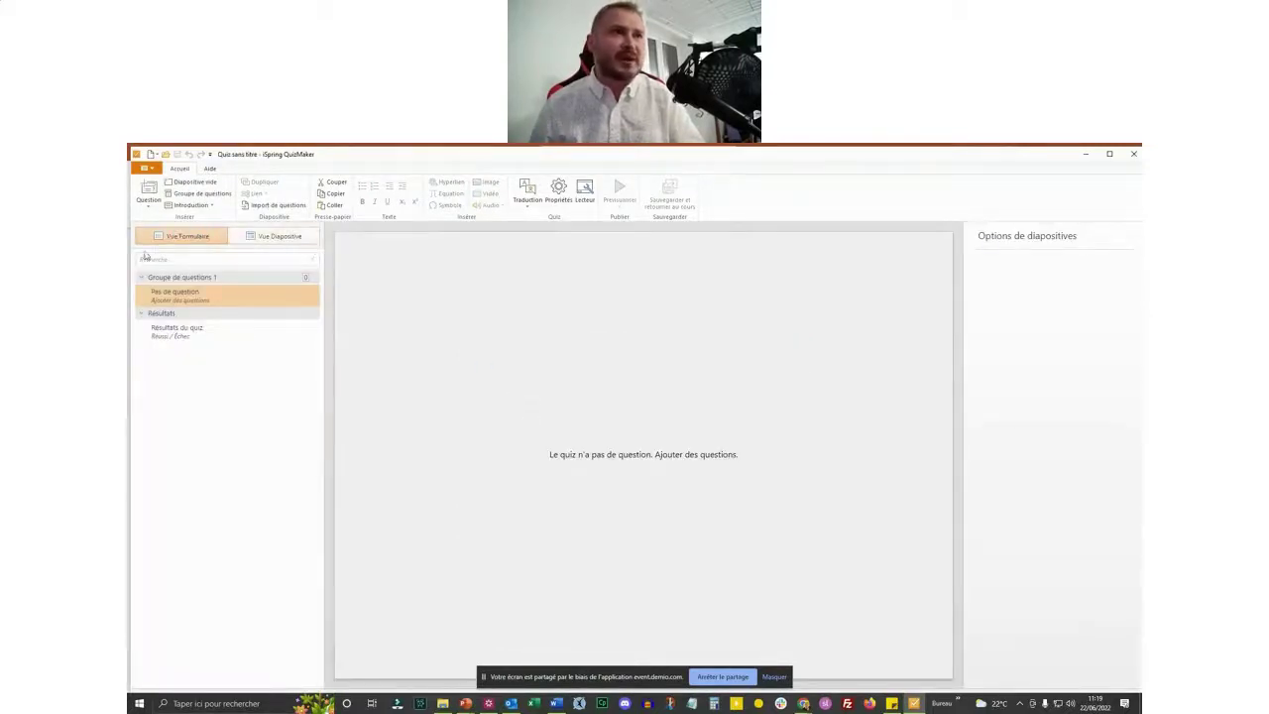
left_click(256, 241)
left_click(181, 239)
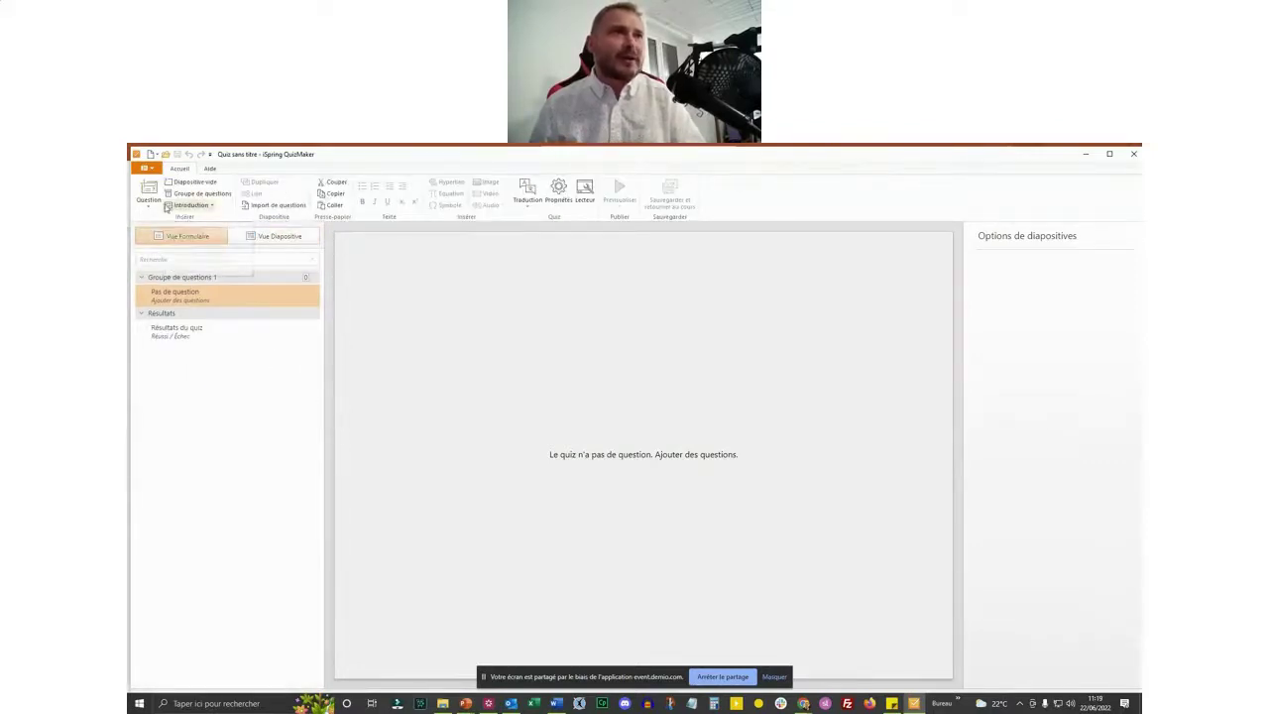
left_click(150, 204)
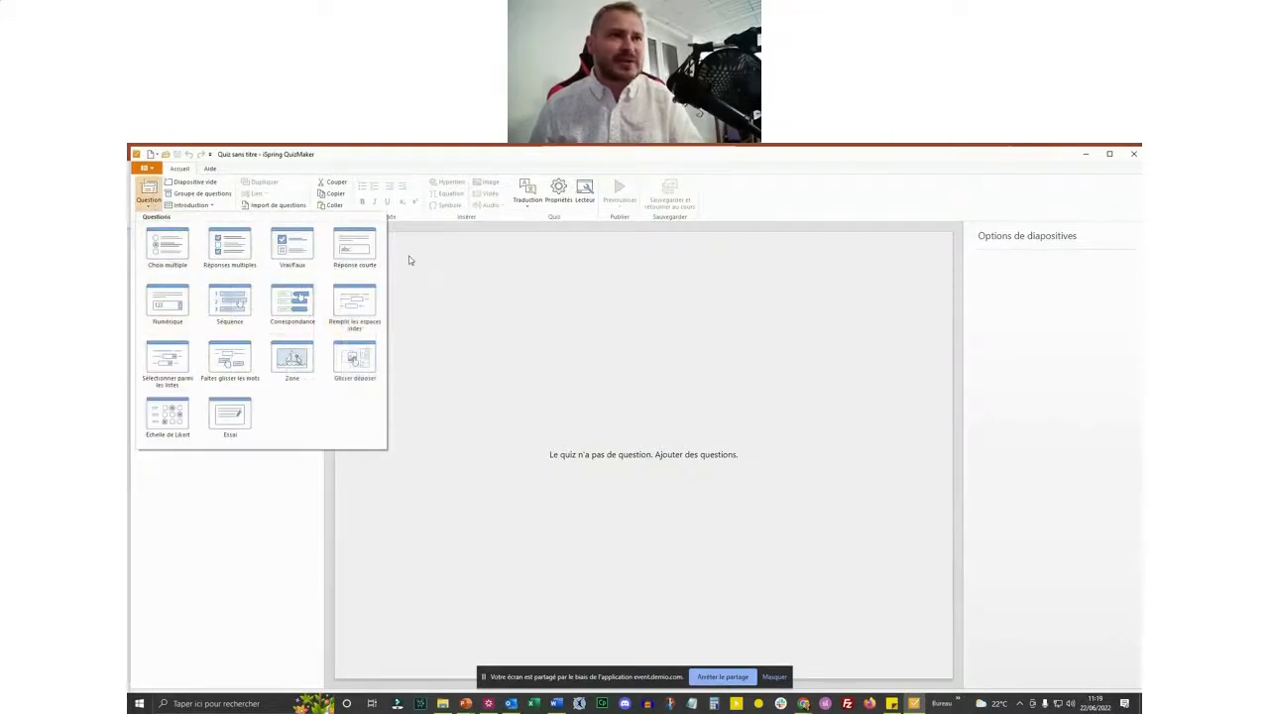
left_click(451, 287)
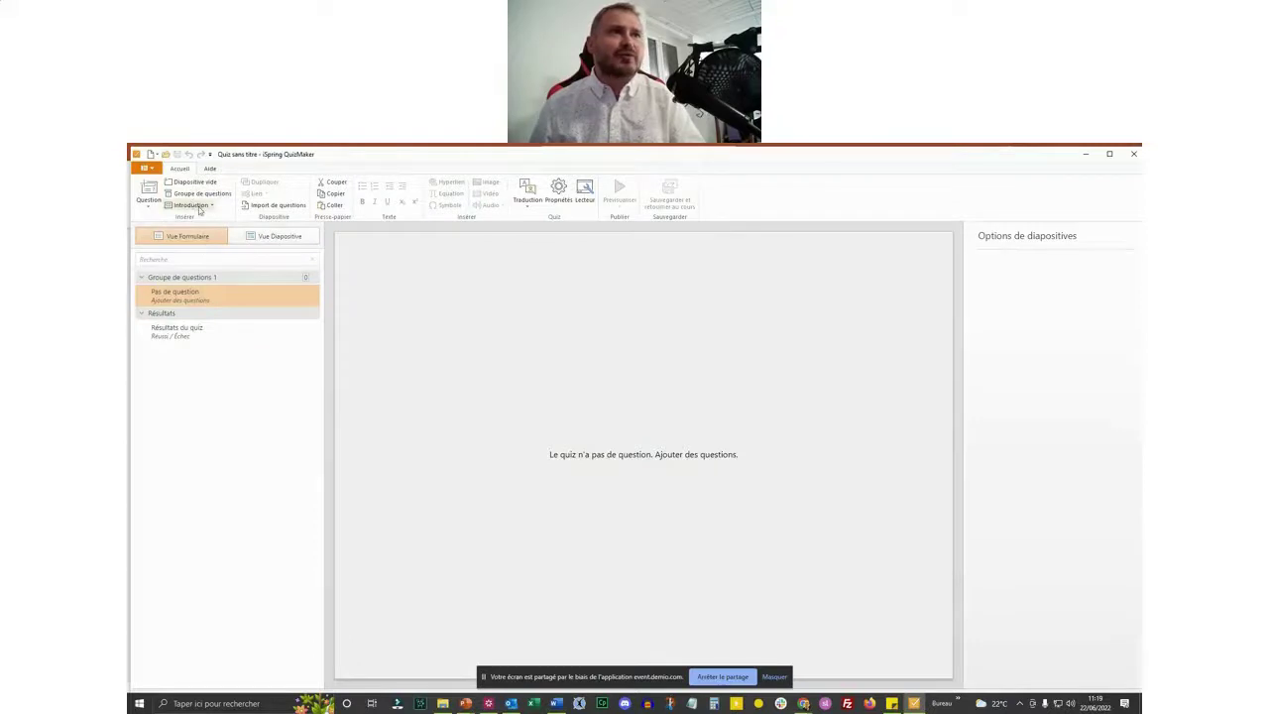
Step: Insert a user information form, an introduction slide and an instruction slide into the quiz's intro group
left_click(192, 204)
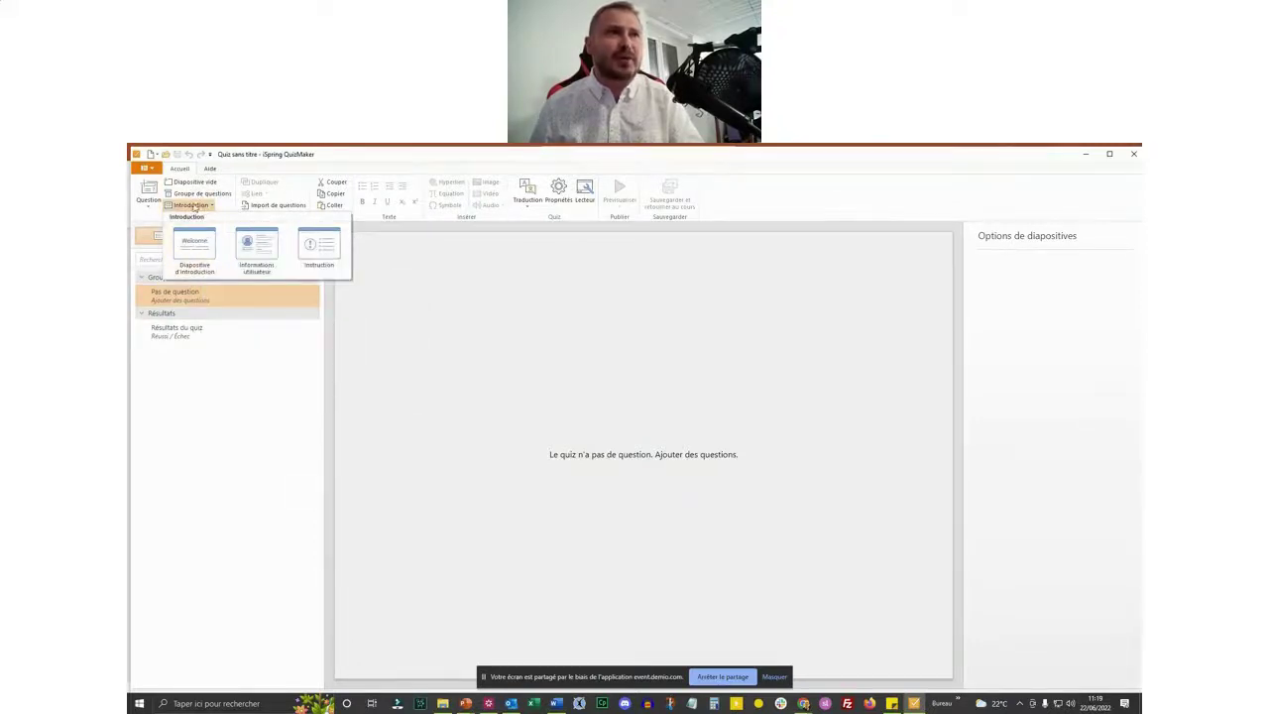
mouse_move(254, 246)
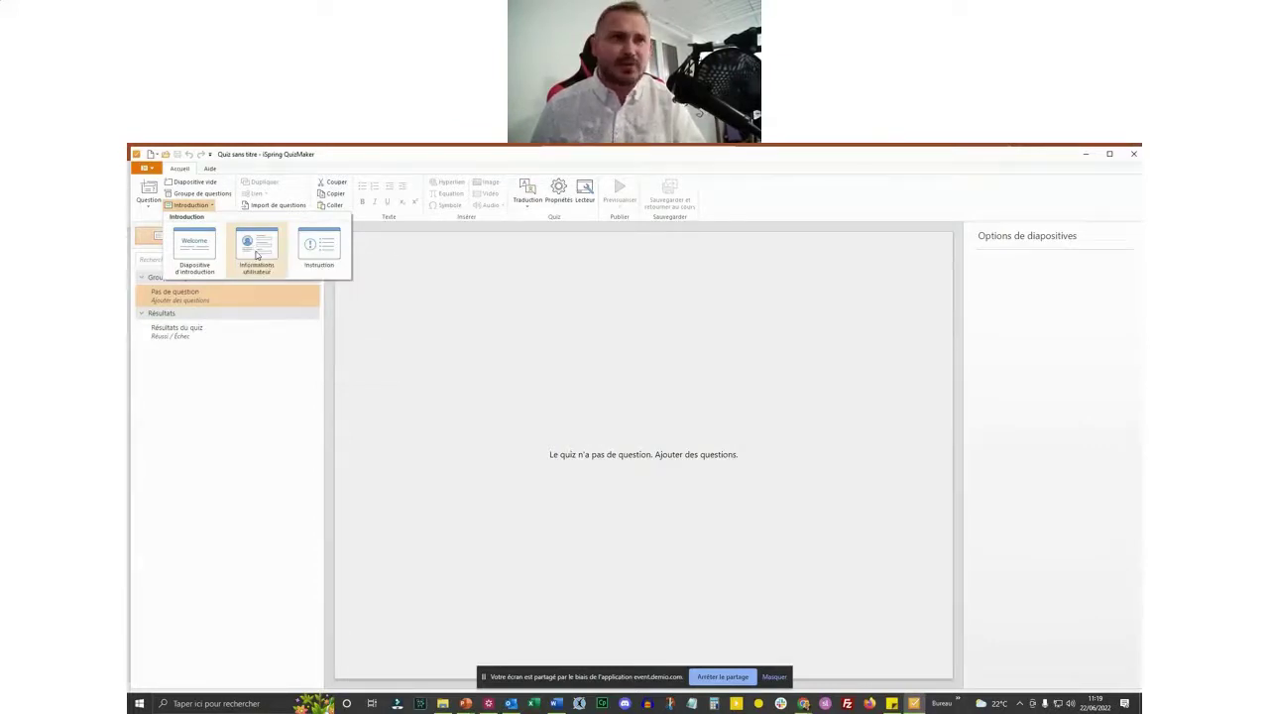
left_click(256, 255)
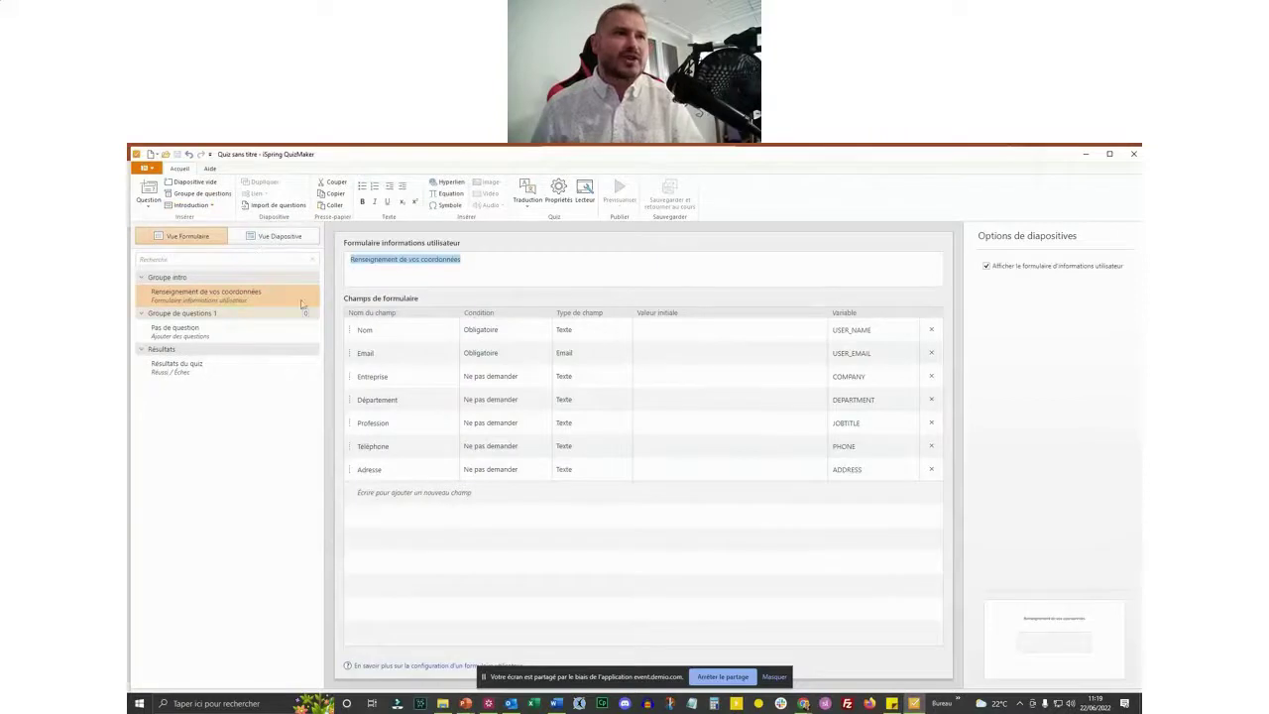
left_click(206, 212)
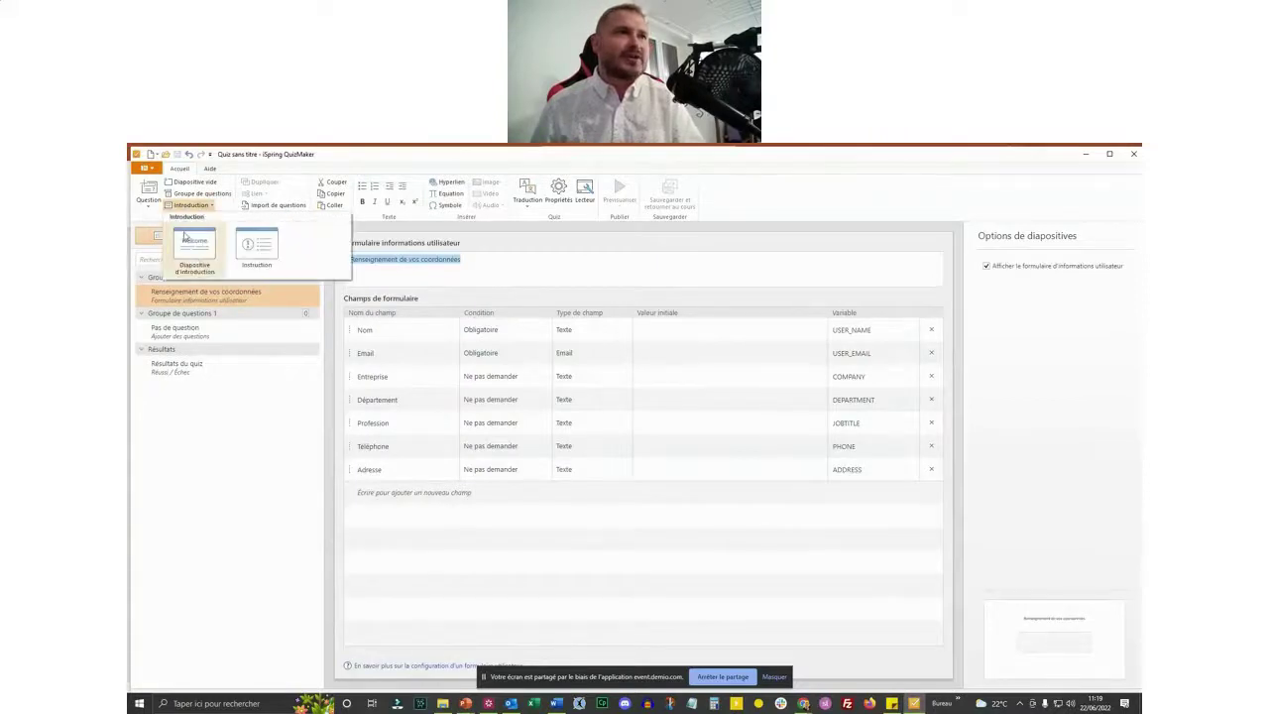
left_click(199, 257)
left_click(206, 207)
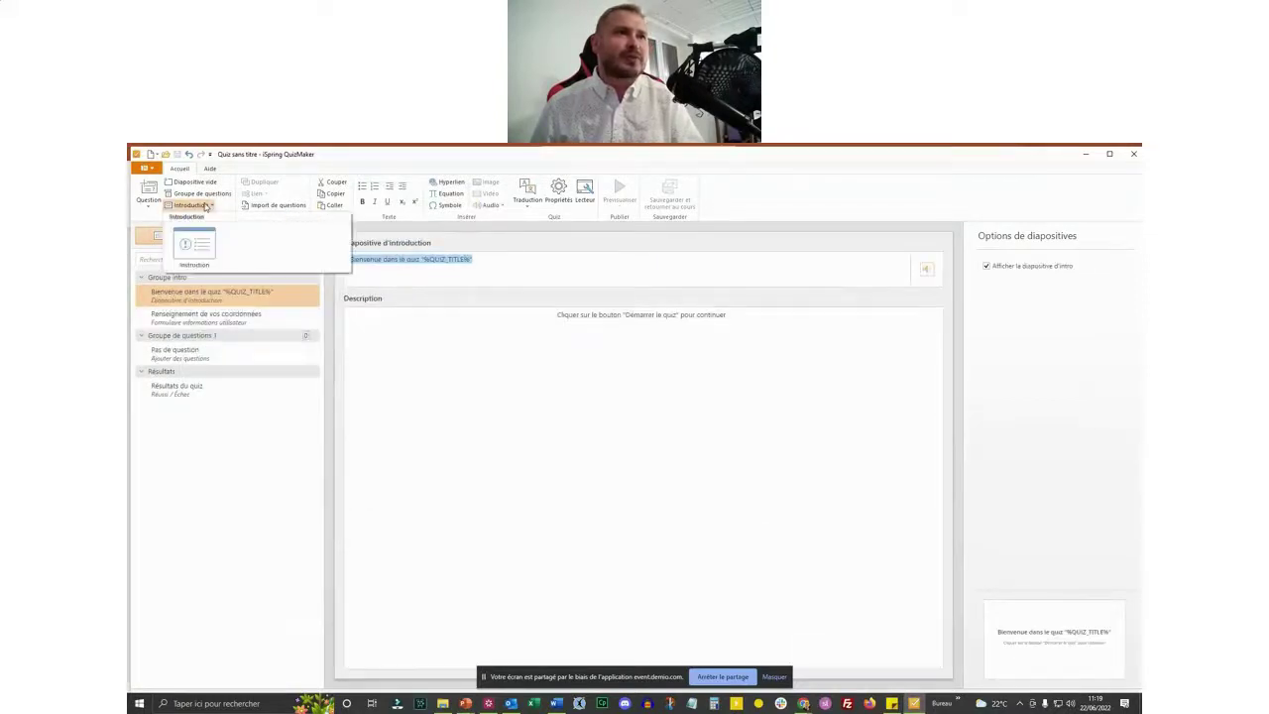
left_click(198, 245)
Step: Review the layout of the introduction, user information and instruction slides in slide view
left_click(197, 296)
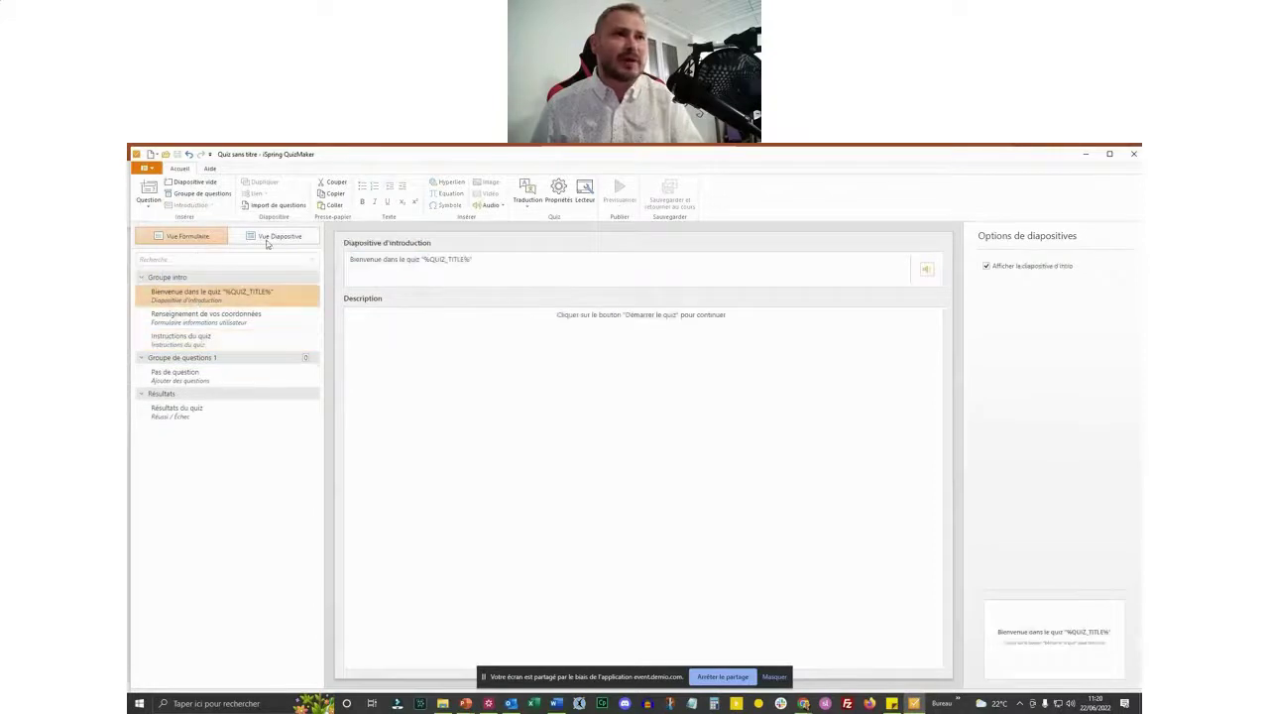
left_click(265, 237)
left_click(241, 422)
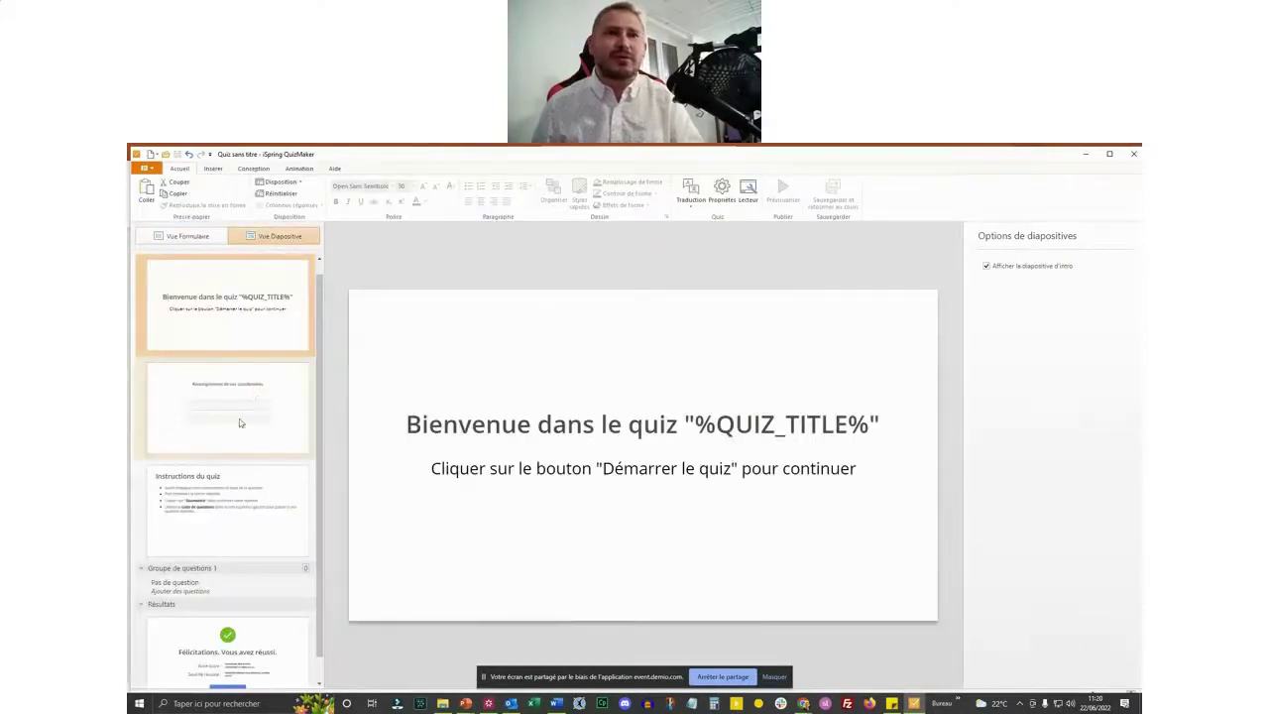
left_click(234, 506)
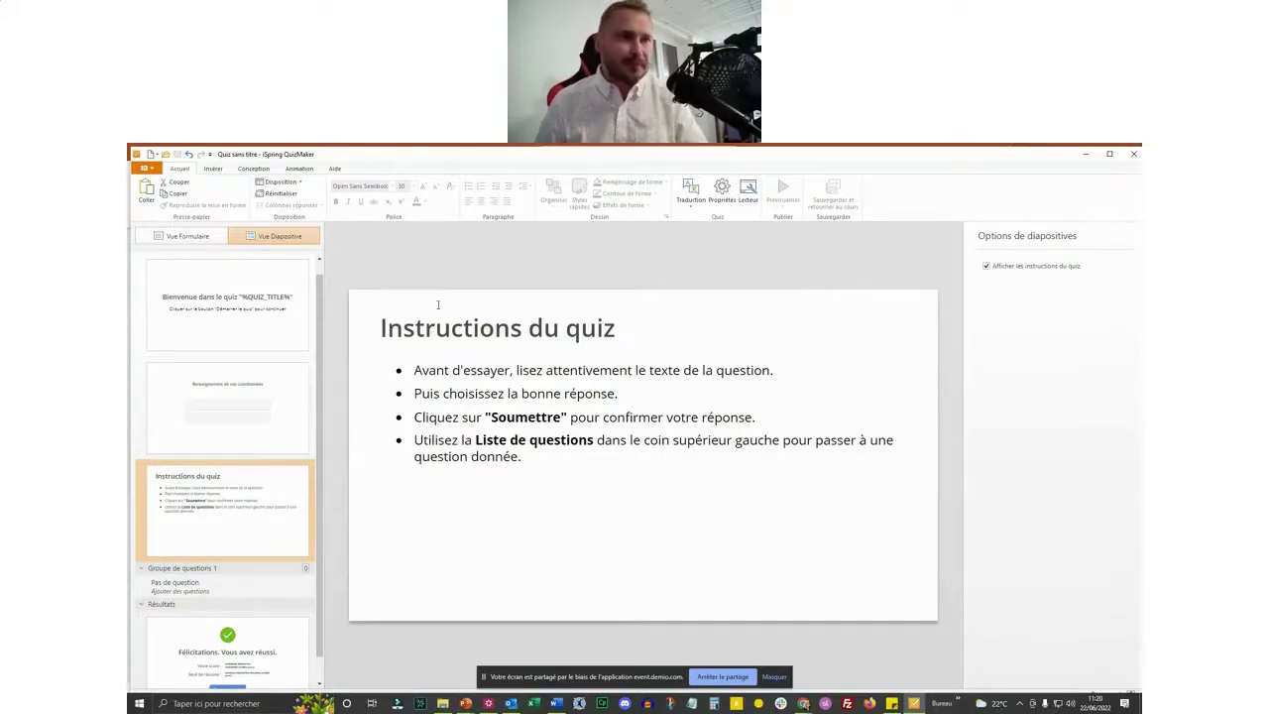
left_click(241, 423)
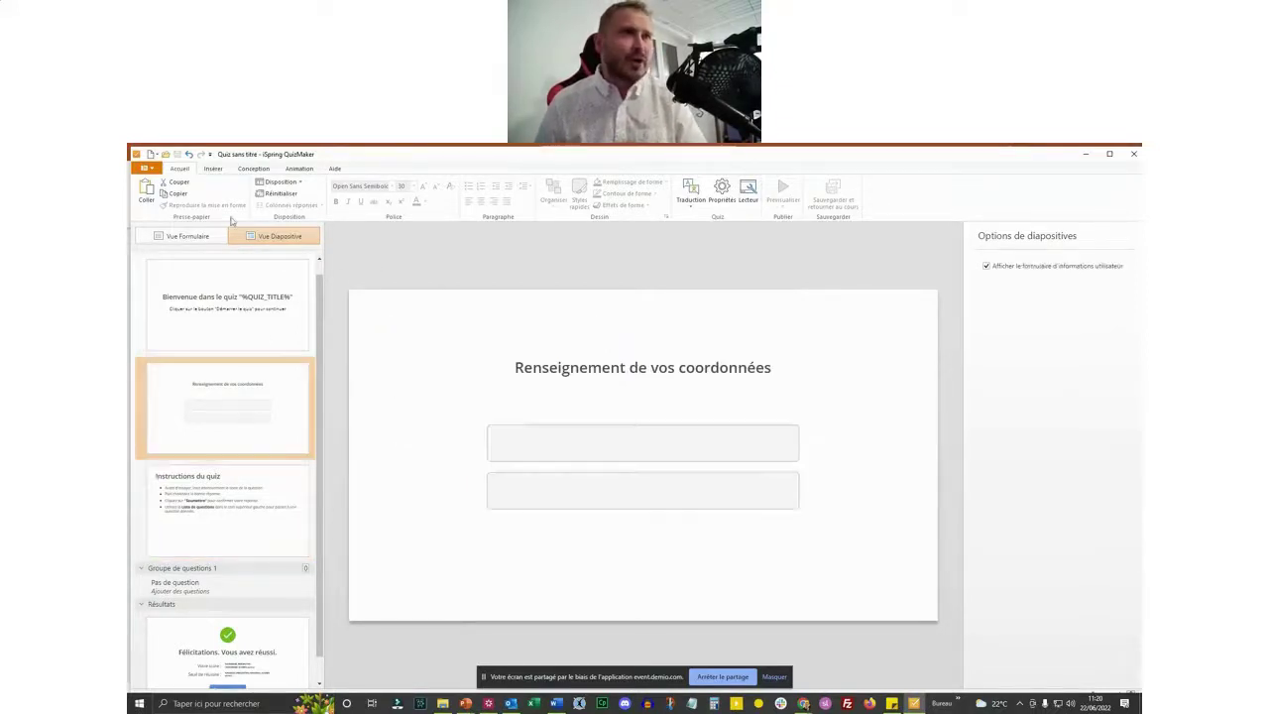
Step: Rename the Entreprise field of the user information form to "Etes vous joueur ?" in form view
left_click(182, 244)
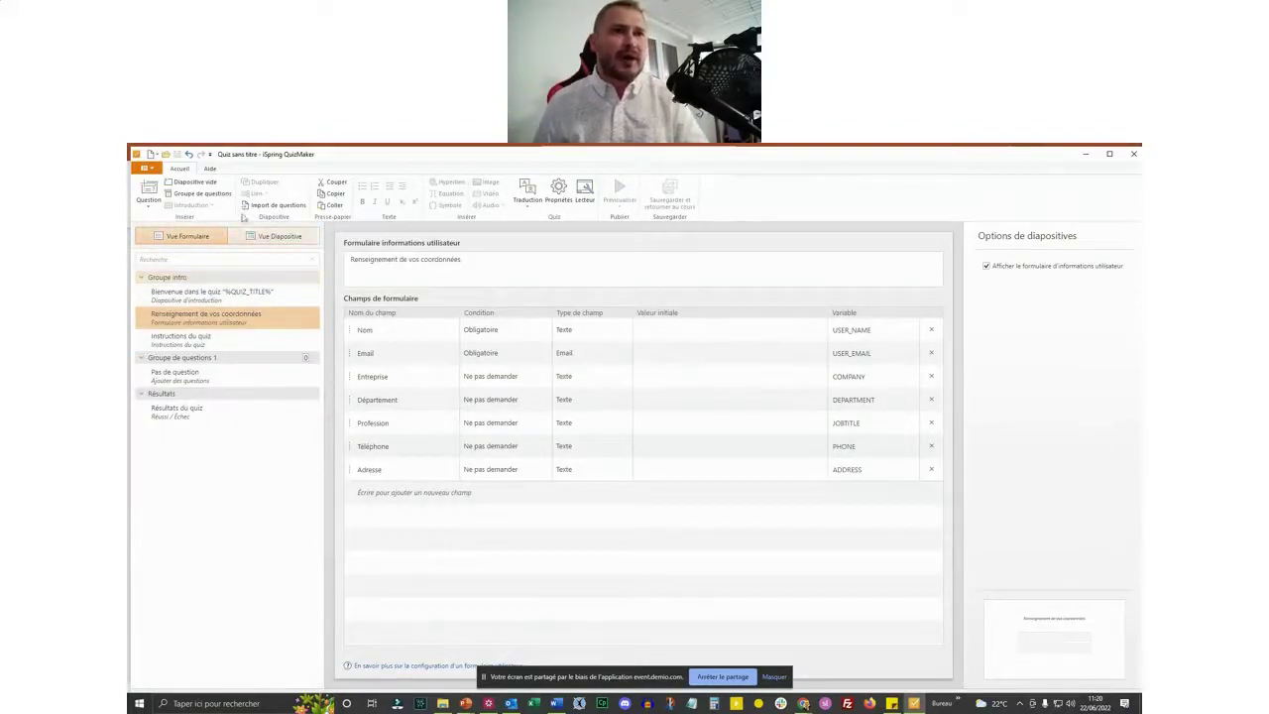
double_click(408, 377)
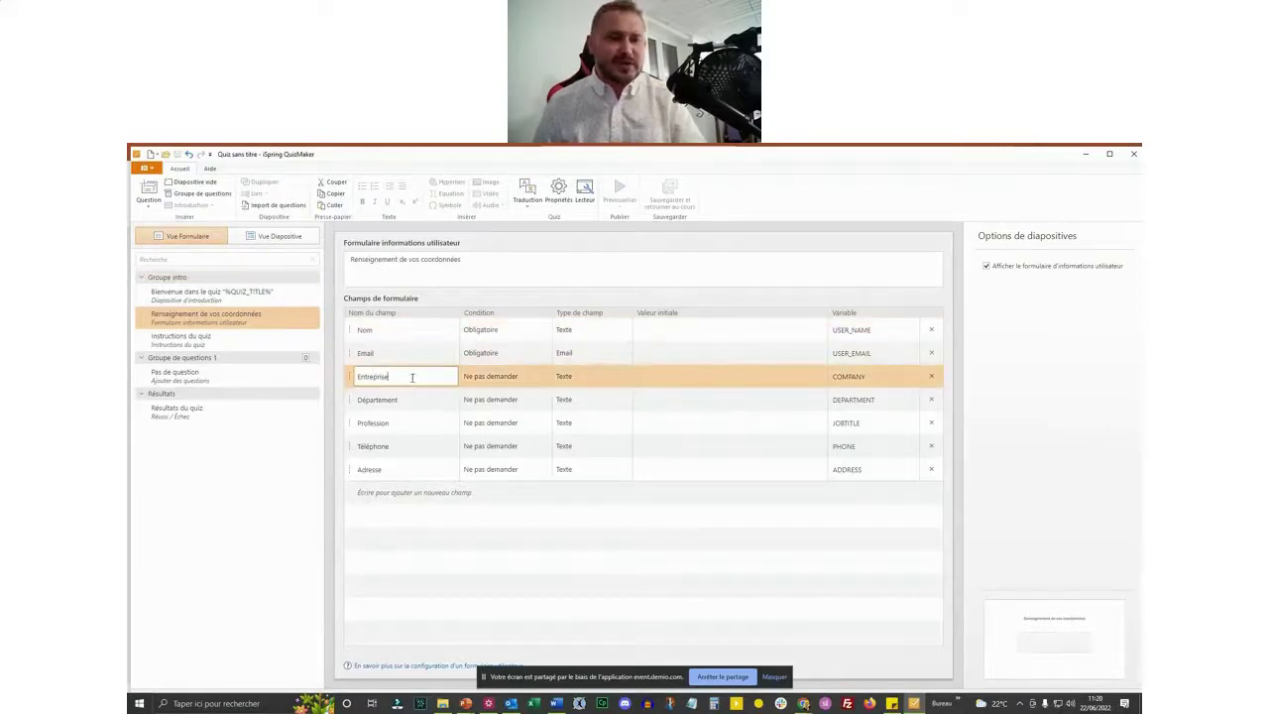
type("S")
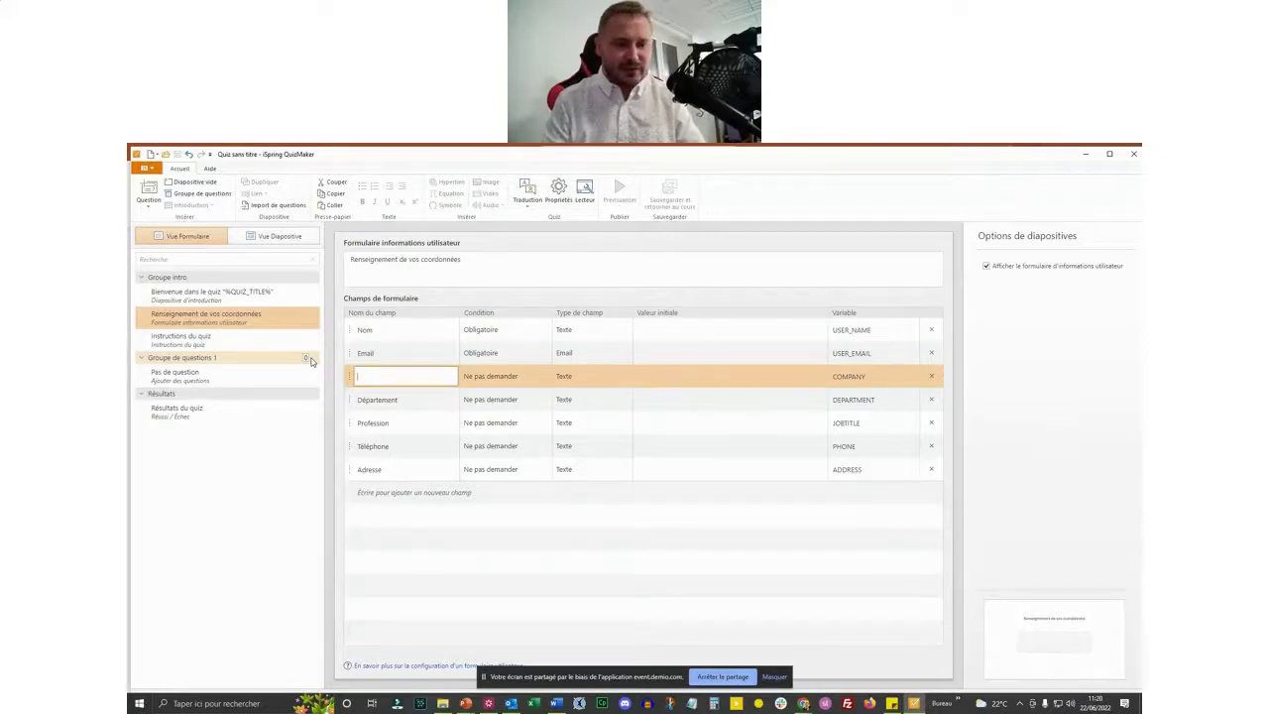
type("Etes vous joue")
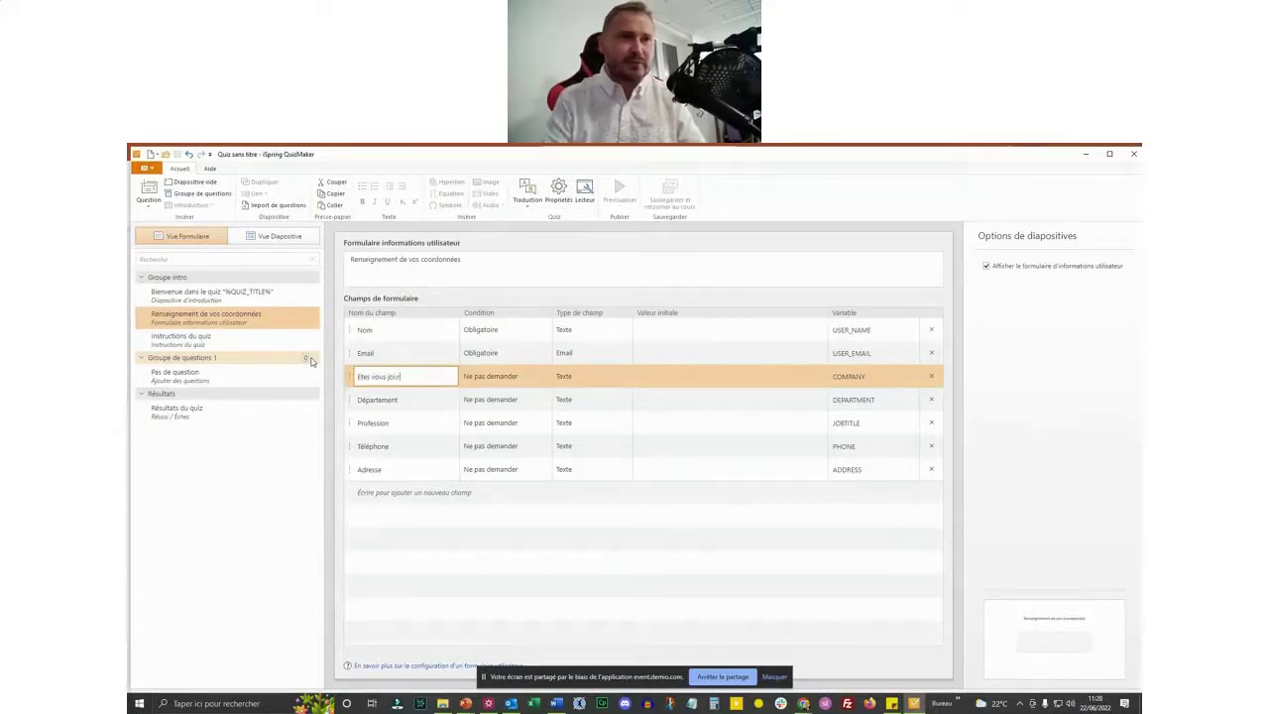
type("ur ?")
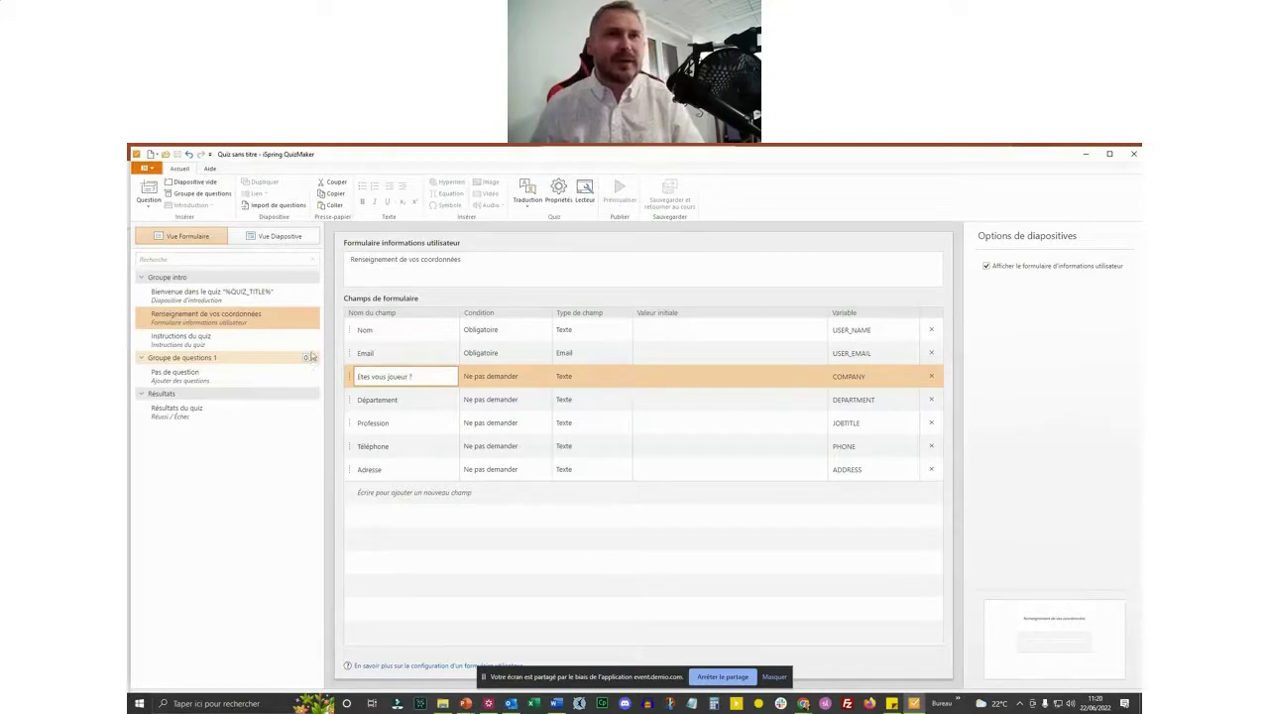
Step: Try the Facultatif and Ne pas demander conditions on the "Etes vous joueur ?" field, and set it to Obligatoire
left_click(496, 377)
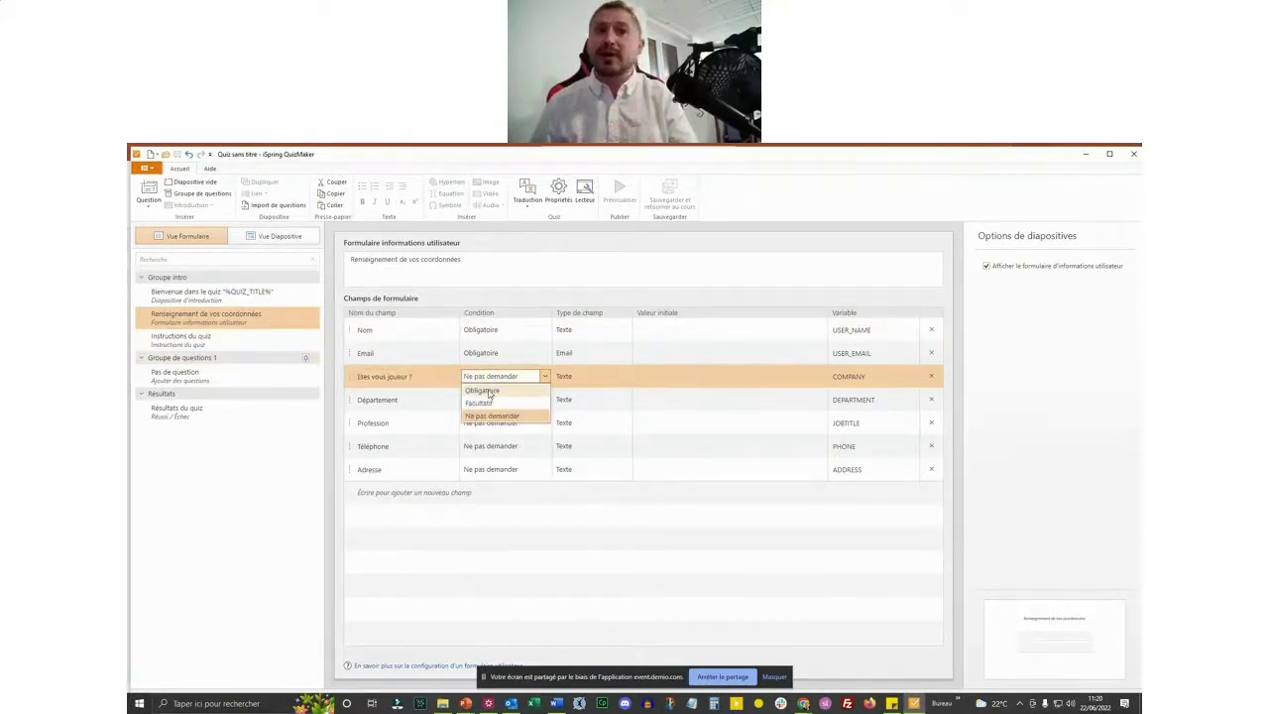
left_click(492, 401)
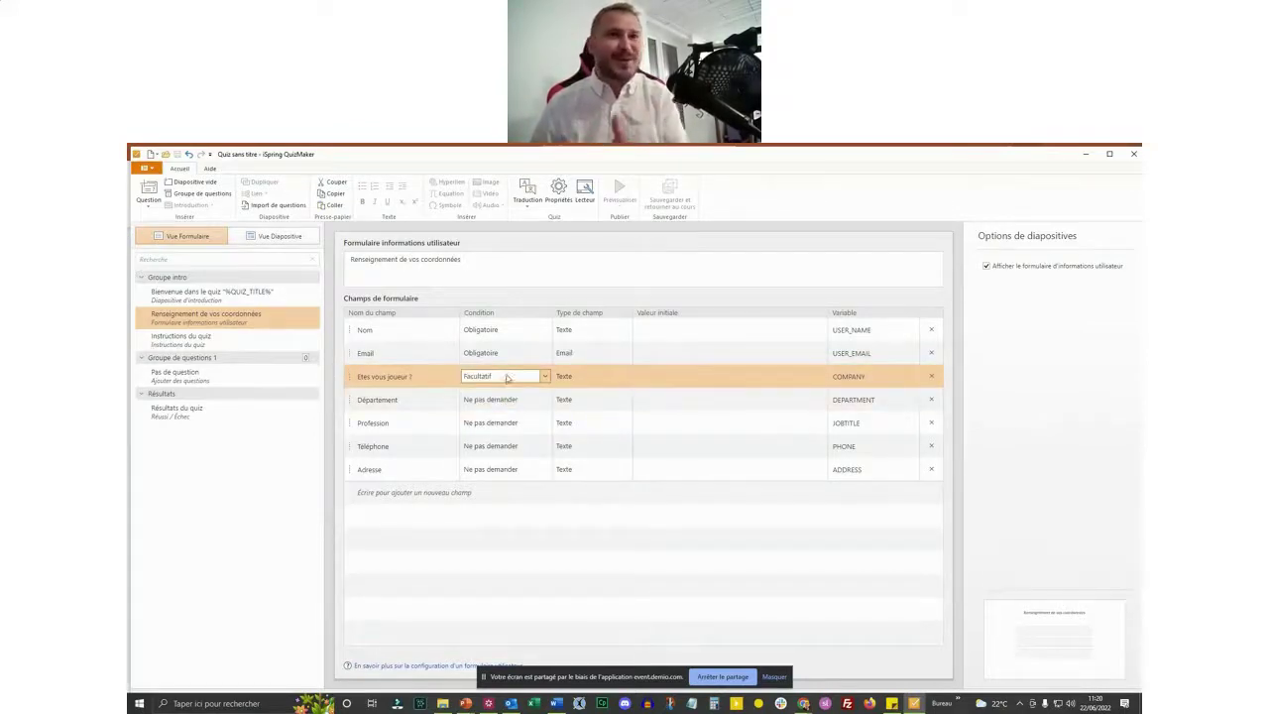
left_click(504, 376)
left_click(492, 415)
left_click(502, 377)
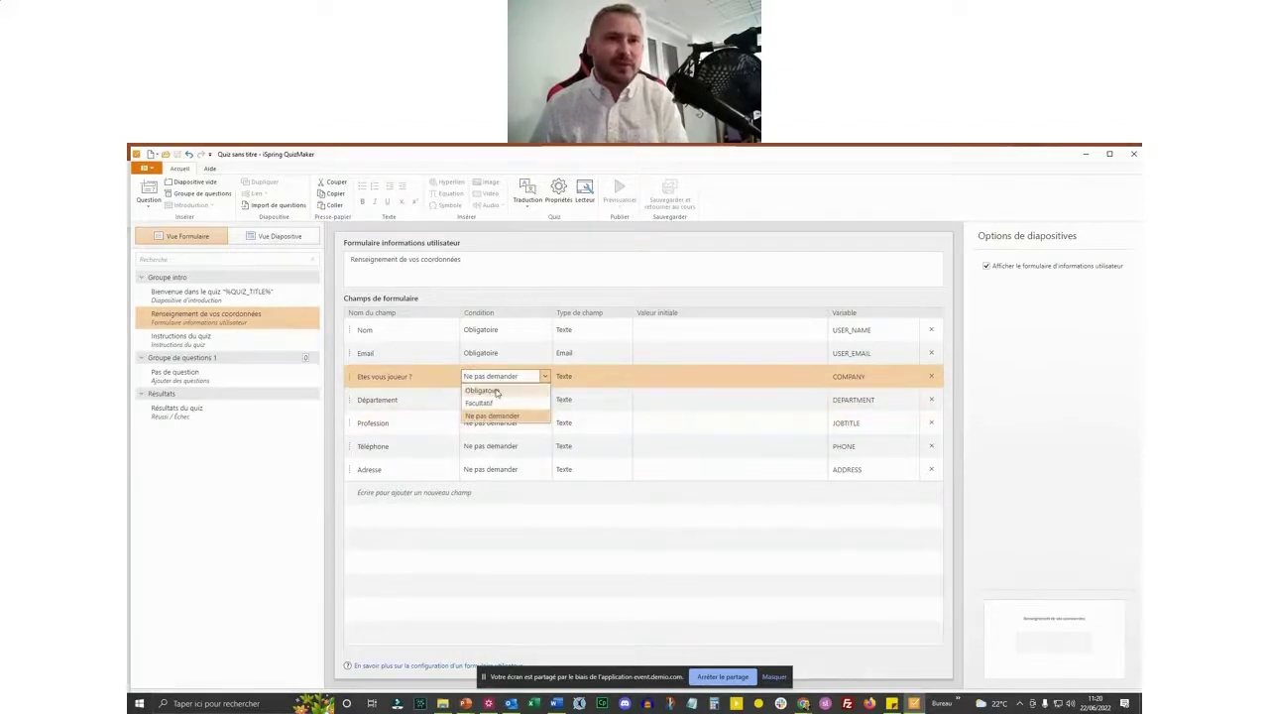
left_click(483, 390)
Step: Set the field type of "Etes vous joueur ?" to Choix
left_click(601, 382)
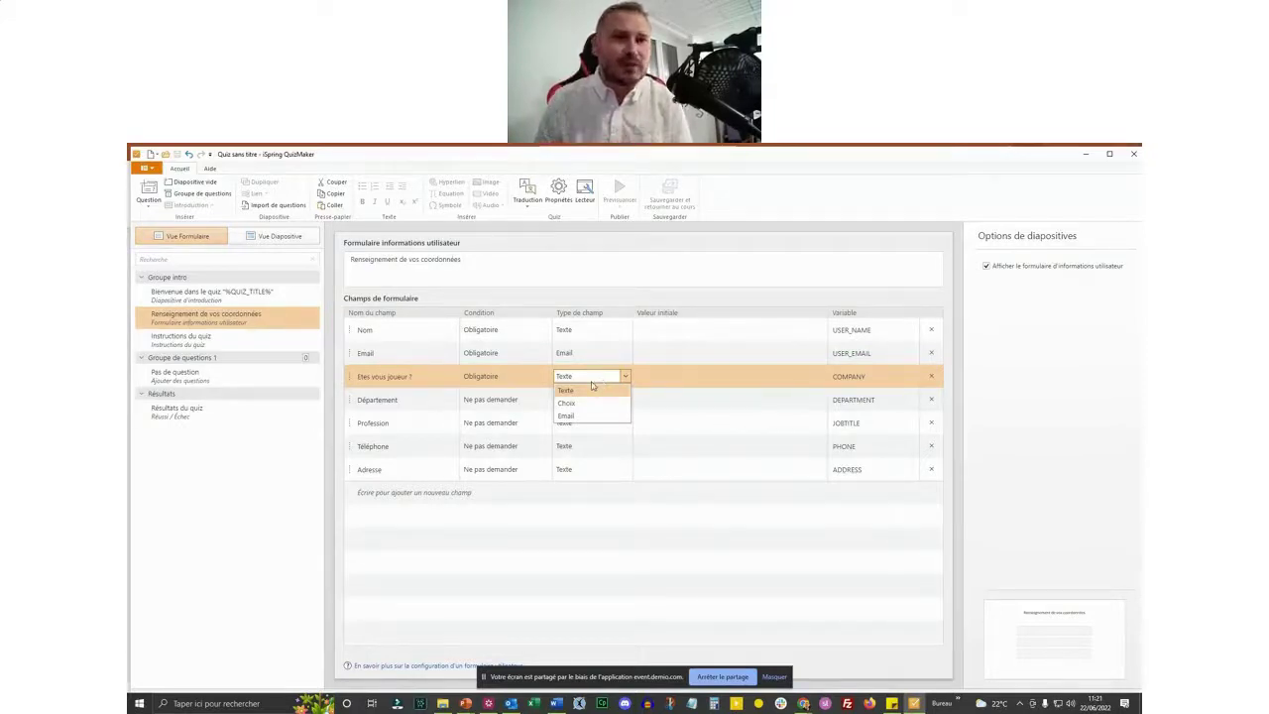
left_click(591, 415)
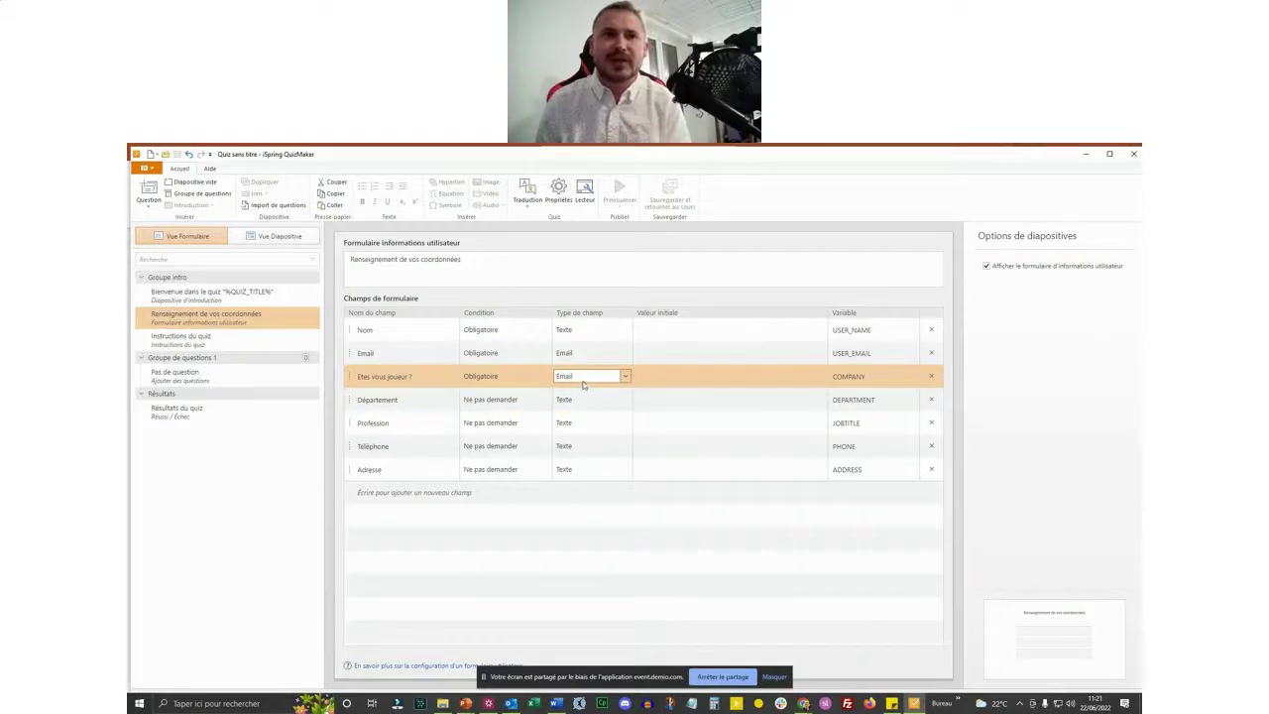
left_click(584, 382)
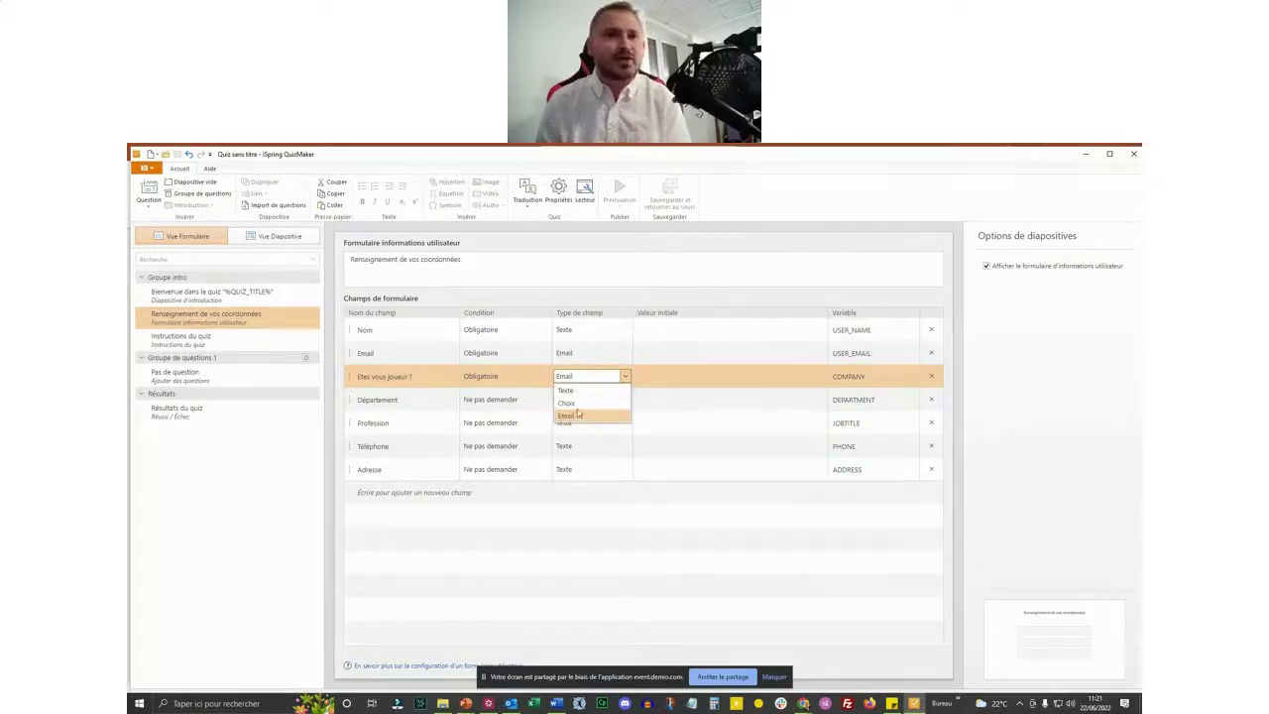
left_click(579, 403)
Step: Define "non" and "oui" as the choices for the "Etes vous joueur ?" field, with "non" as the initial value
left_click(684, 373)
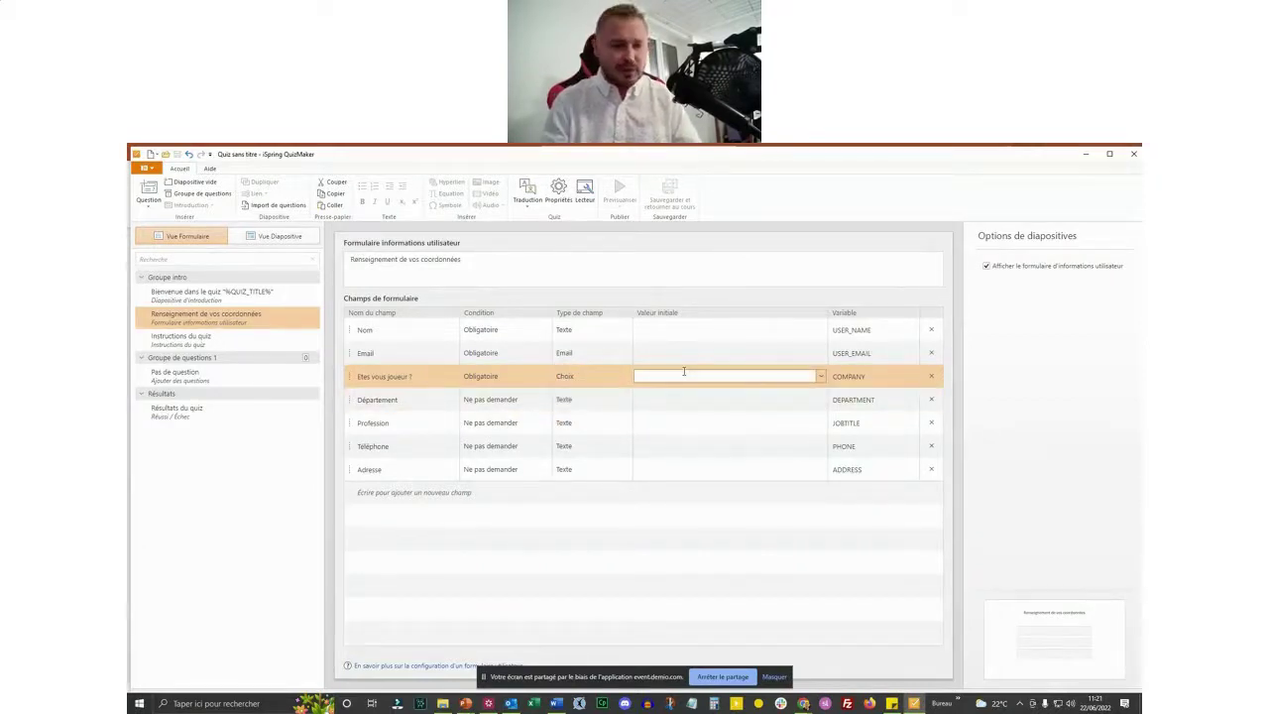
type("OUI")
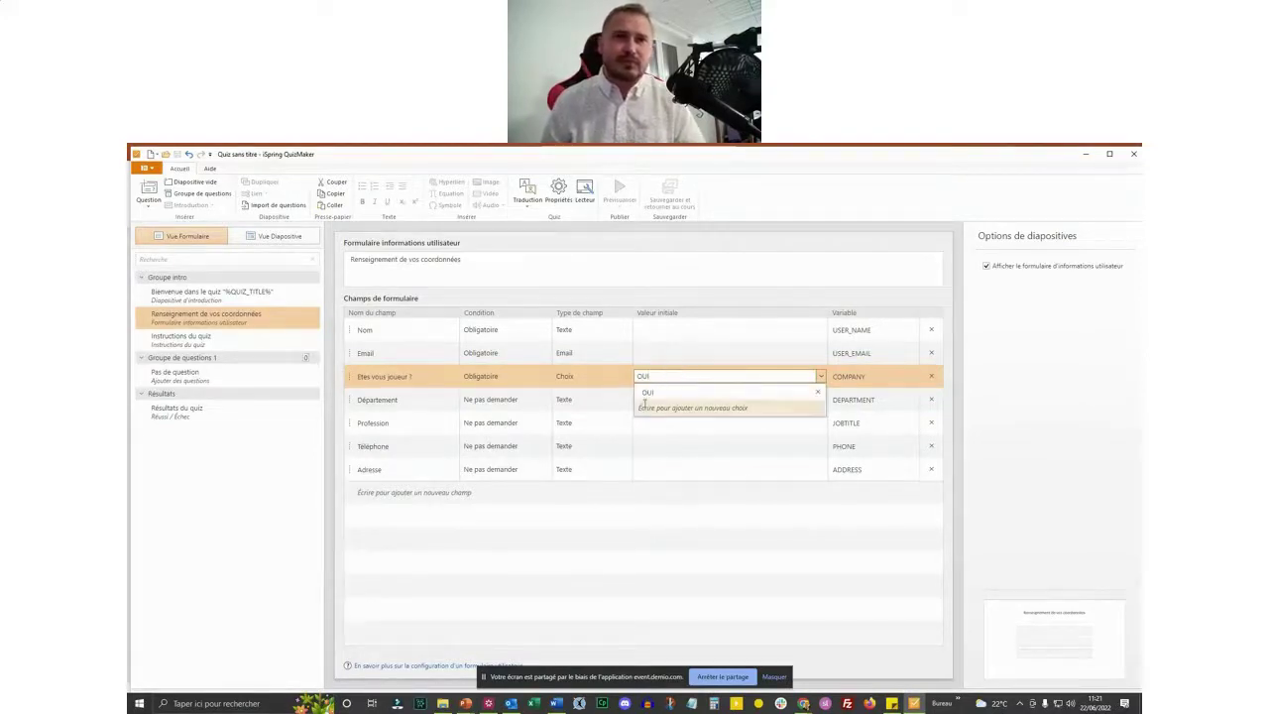
left_click(650, 393)
type("non")
left_click(656, 409)
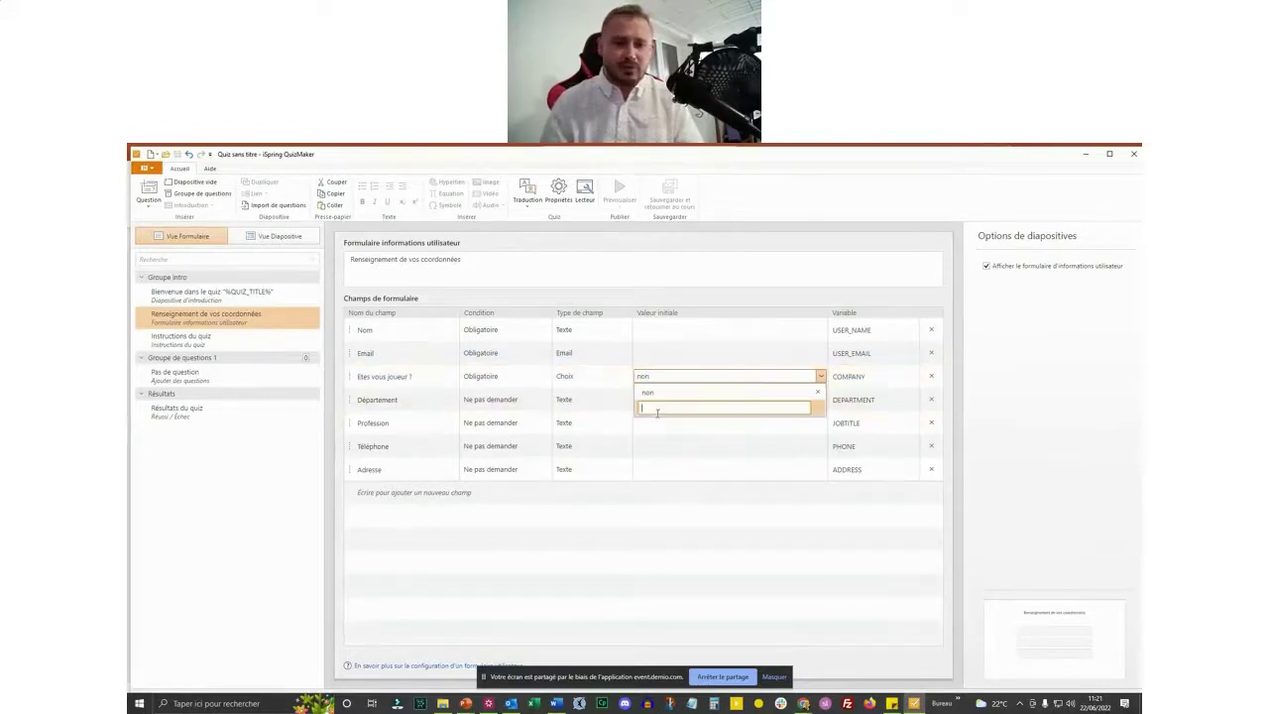
type("oui")
key("Return")
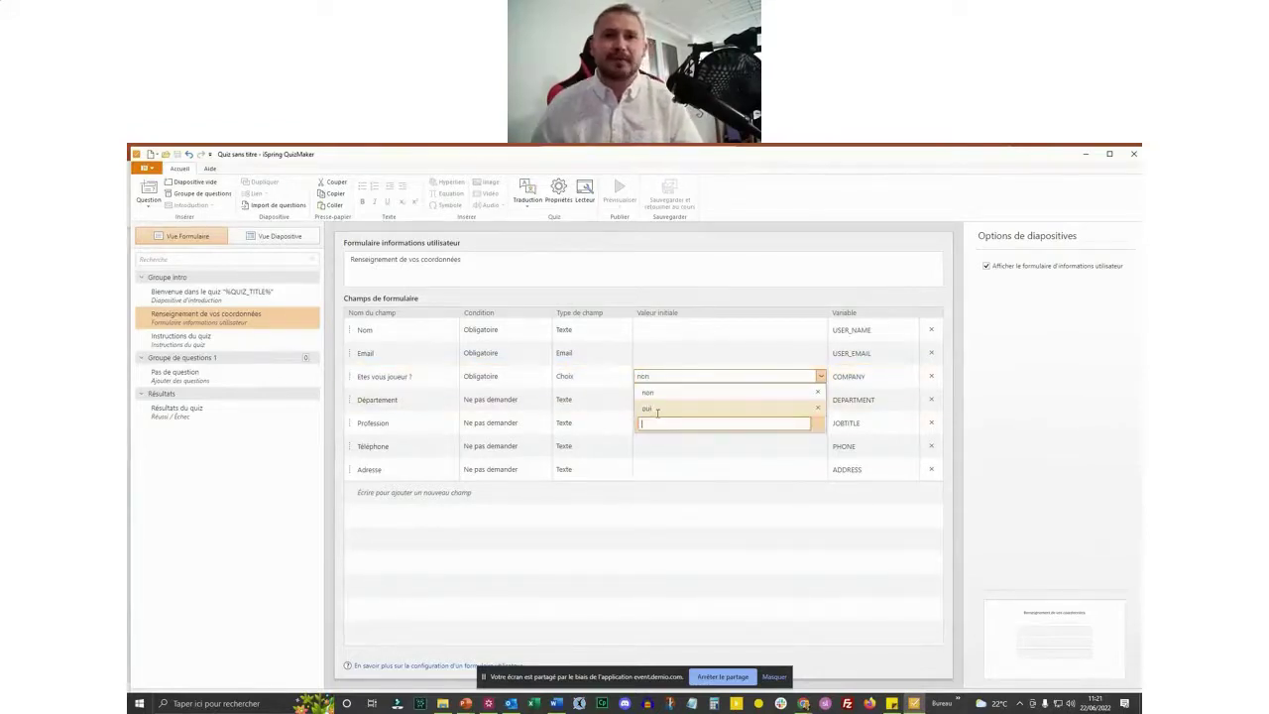
left_click(662, 373)
left_click(821, 376)
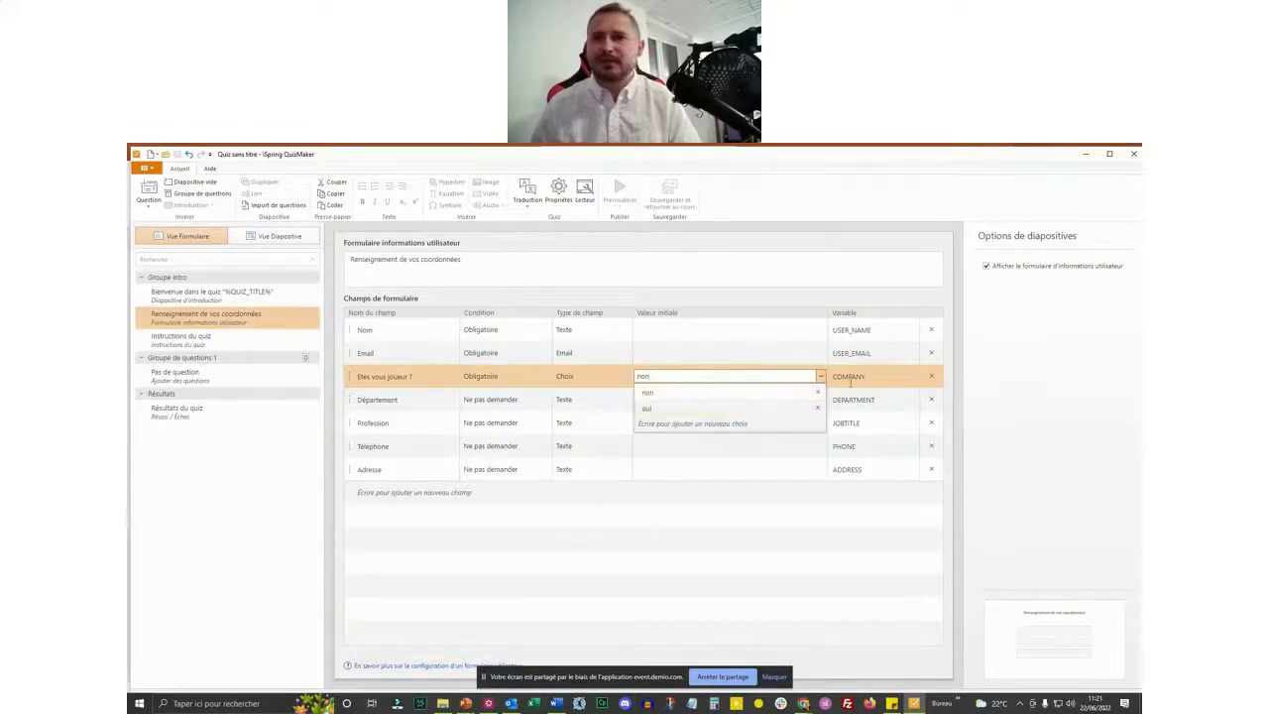
Step: Rename the variable of the "Etes vous joueur ?" field to JOUEUR
left_click(851, 378)
double_click(852, 378)
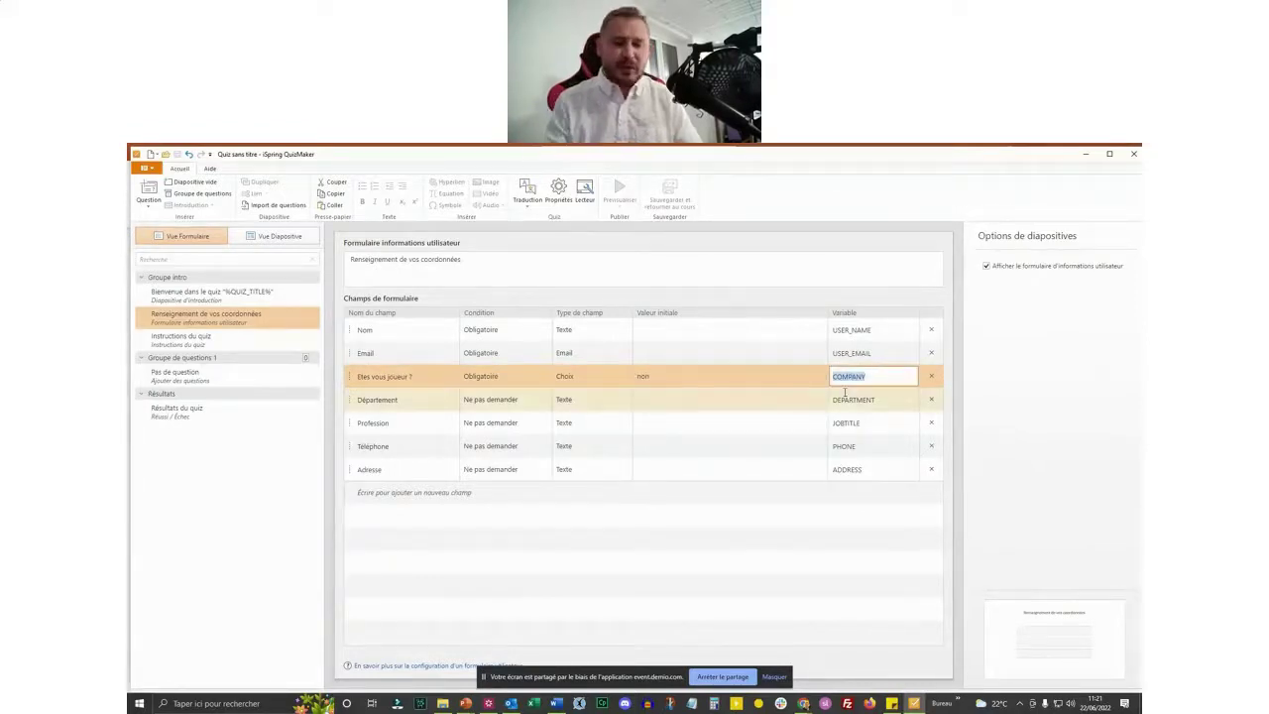
key("BackSpace")
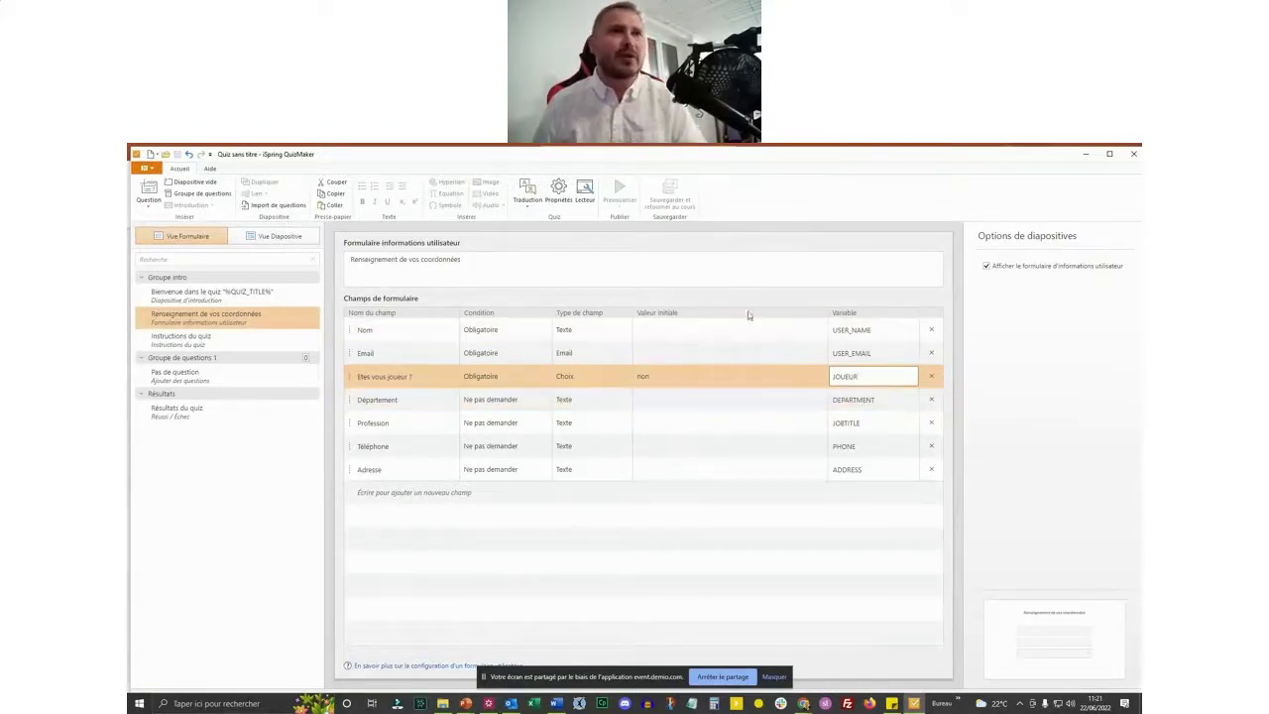
Step: Add a "Sélectionner parmi les listes" question to Groupe de questions 1 with the wording "Compléter la phrase suivante :"
left_click(233, 294)
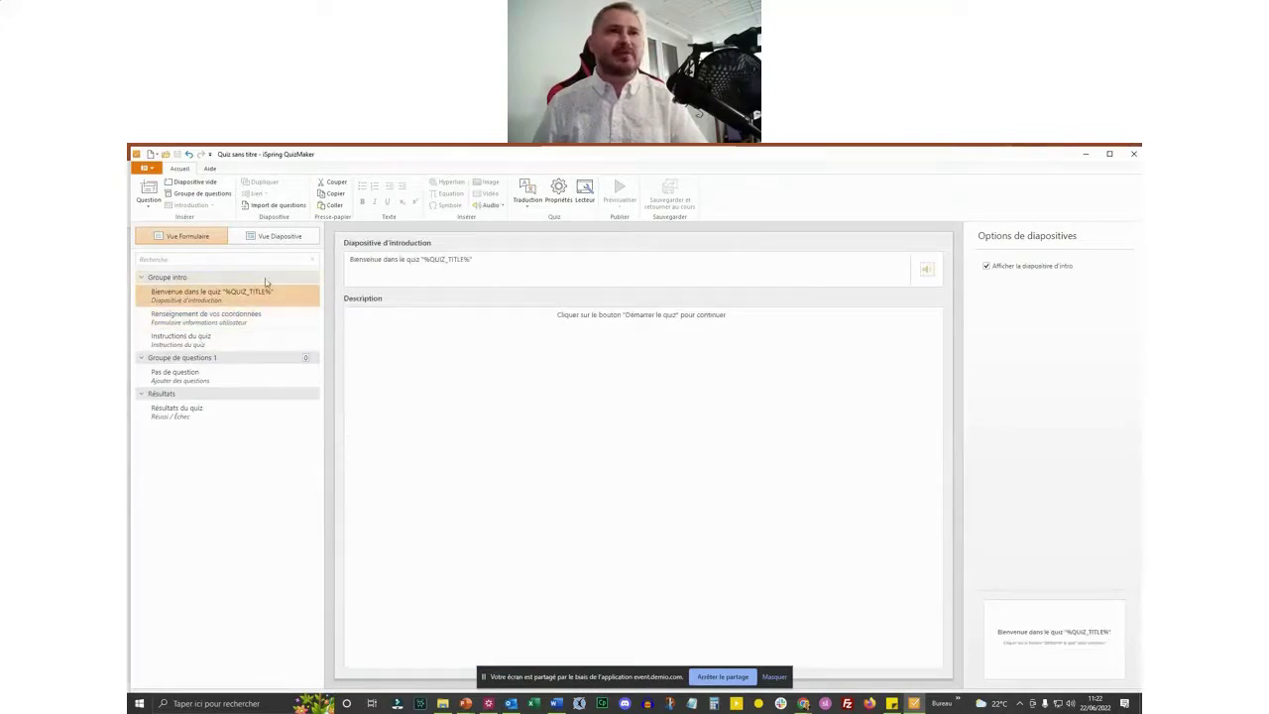
left_click(201, 314)
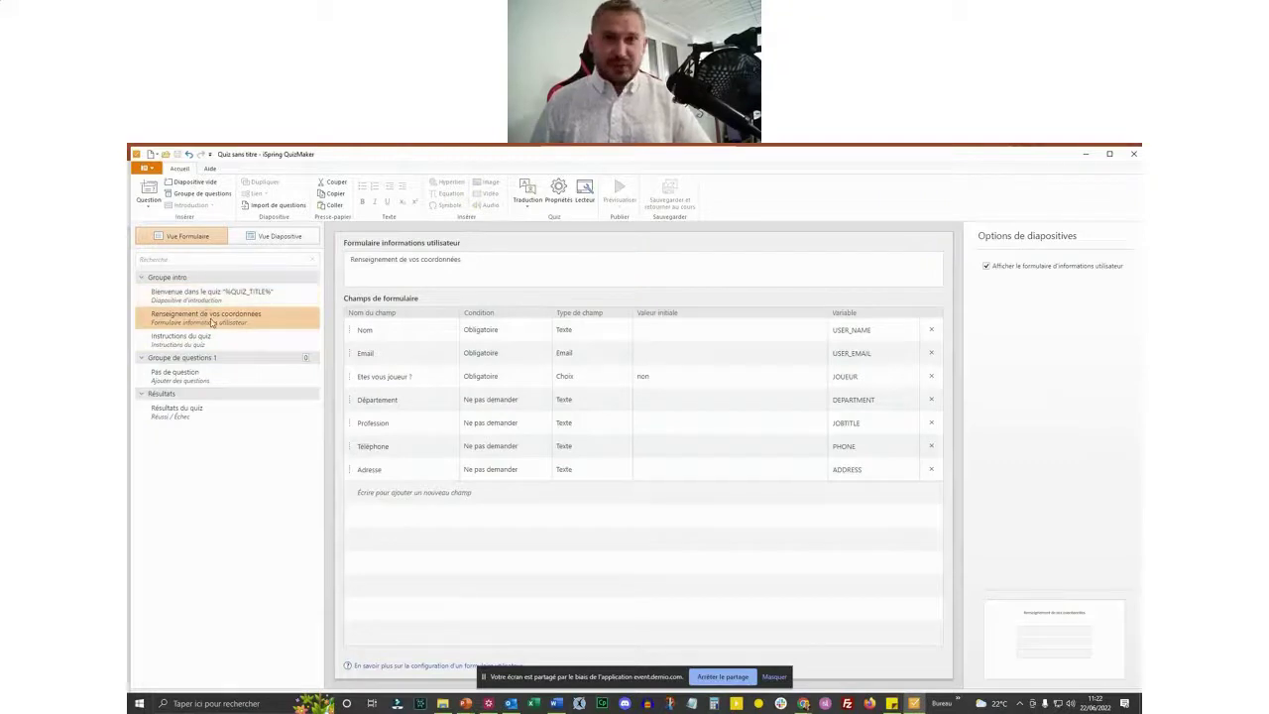
left_click(215, 345)
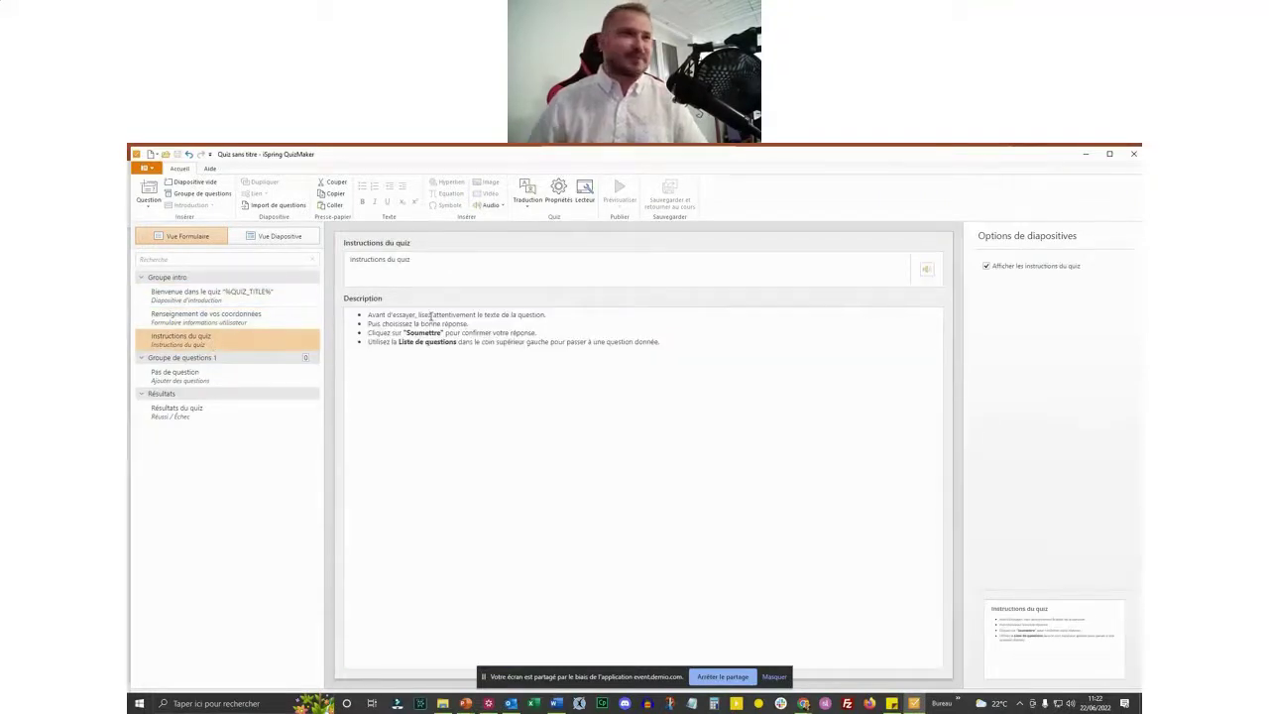
left_click(227, 373)
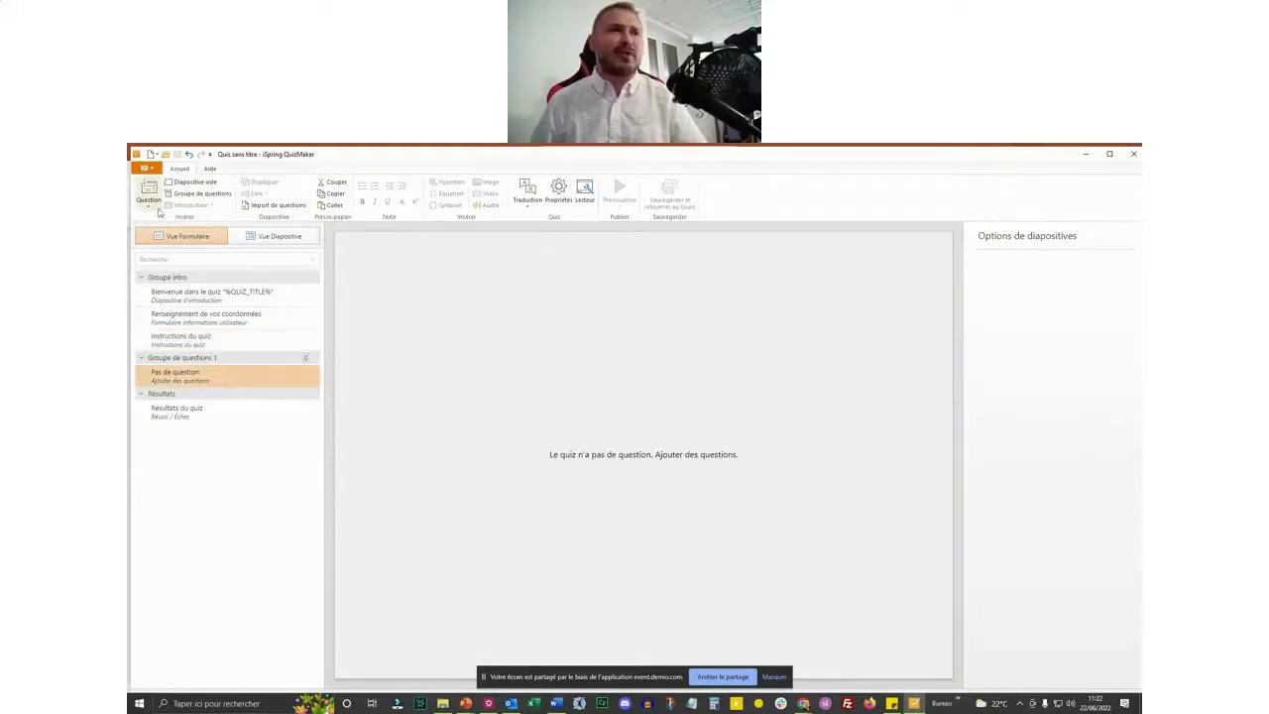
left_click(147, 203)
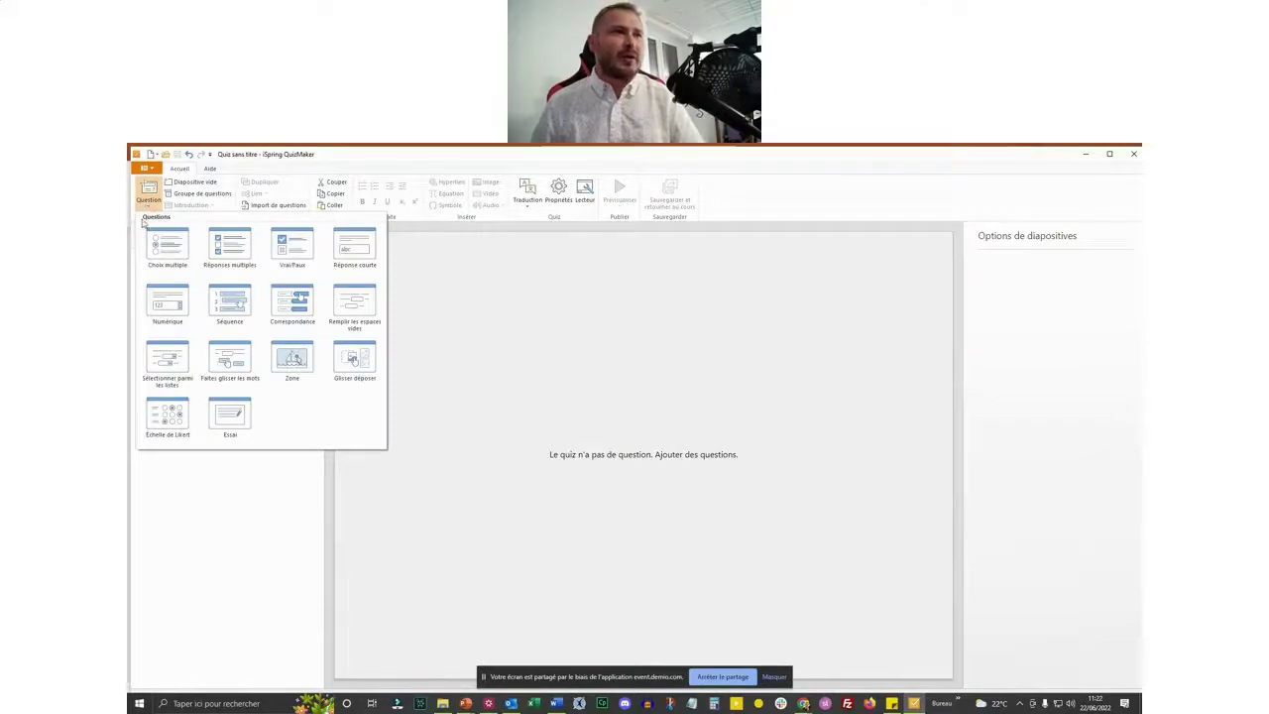
mouse_move(170, 359)
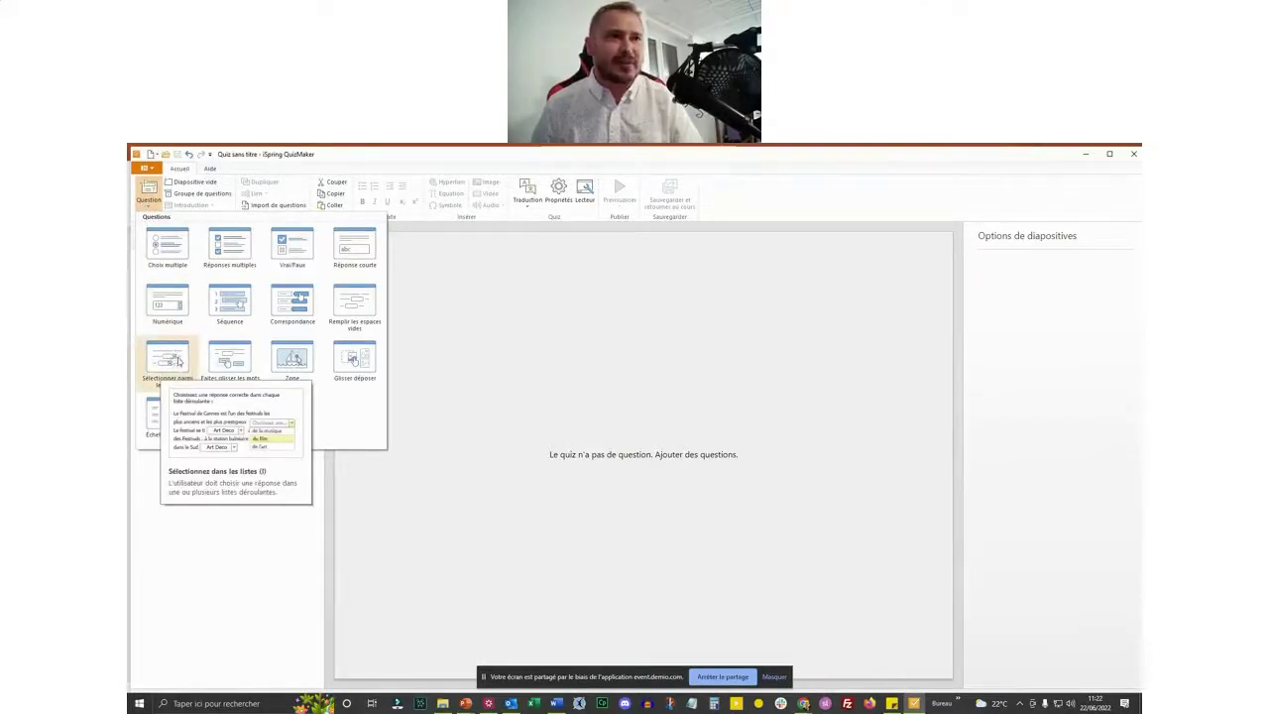
left_click(179, 362)
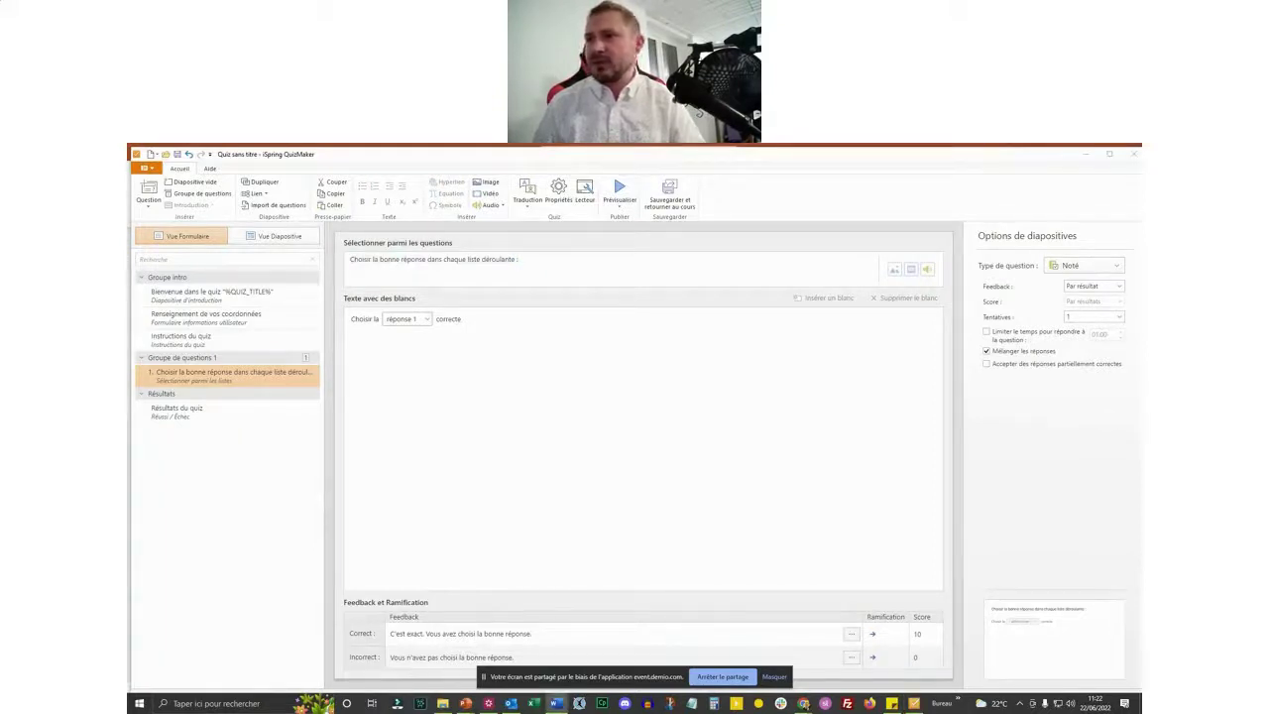
type("Compléter la phrase suivante :")
key("alt+Tab")
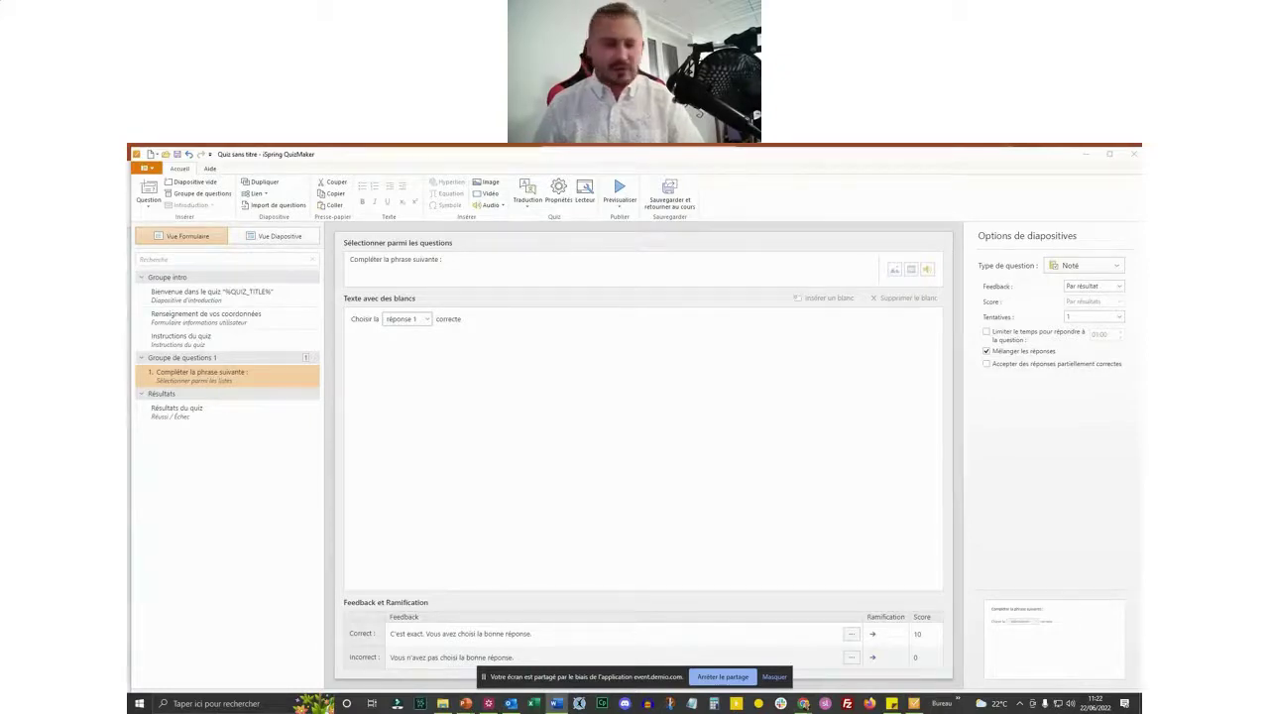
Step: Replace the default gap text with "Par définition, un jeu de hasard est un jeu dont le déroulement est partiellement ou totalement soumis à la"
left_click(284, 364)
left_click(503, 324)
key("ctrl+a")
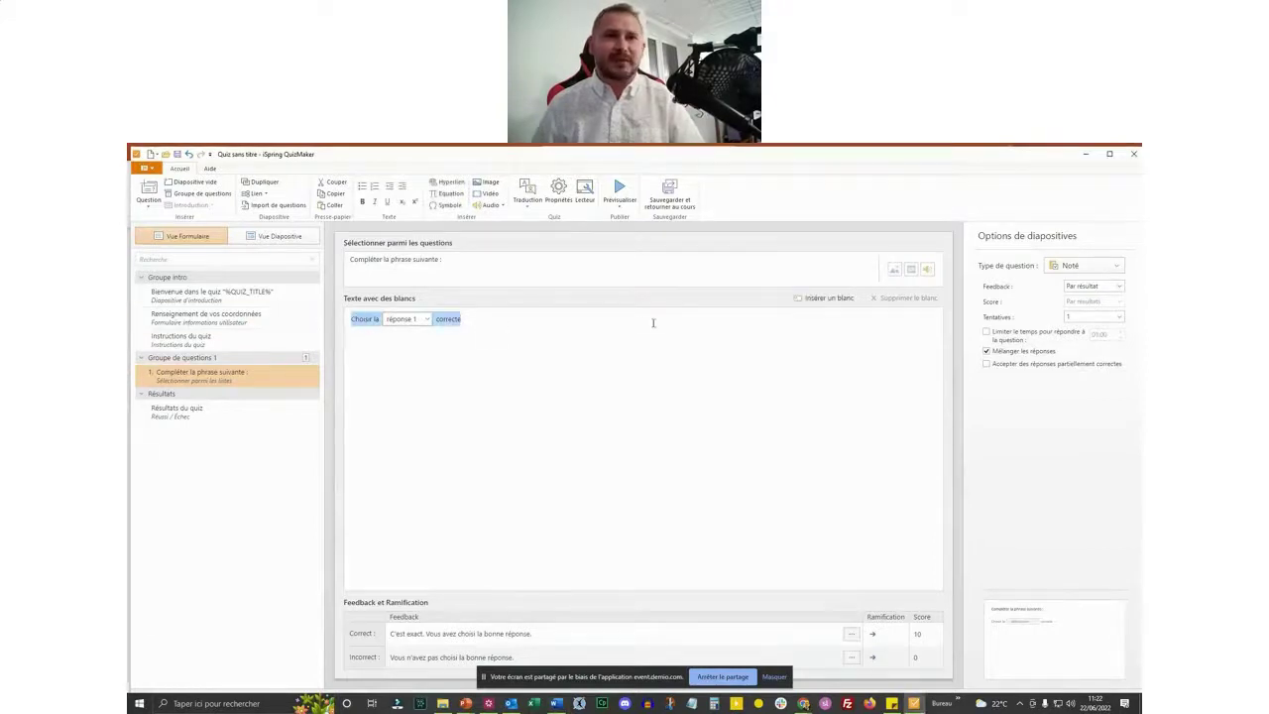
type("Par définition, un jeu de hasard est un jeu dont le déroulement est partiellement ou totalement soumis à")
type("a")
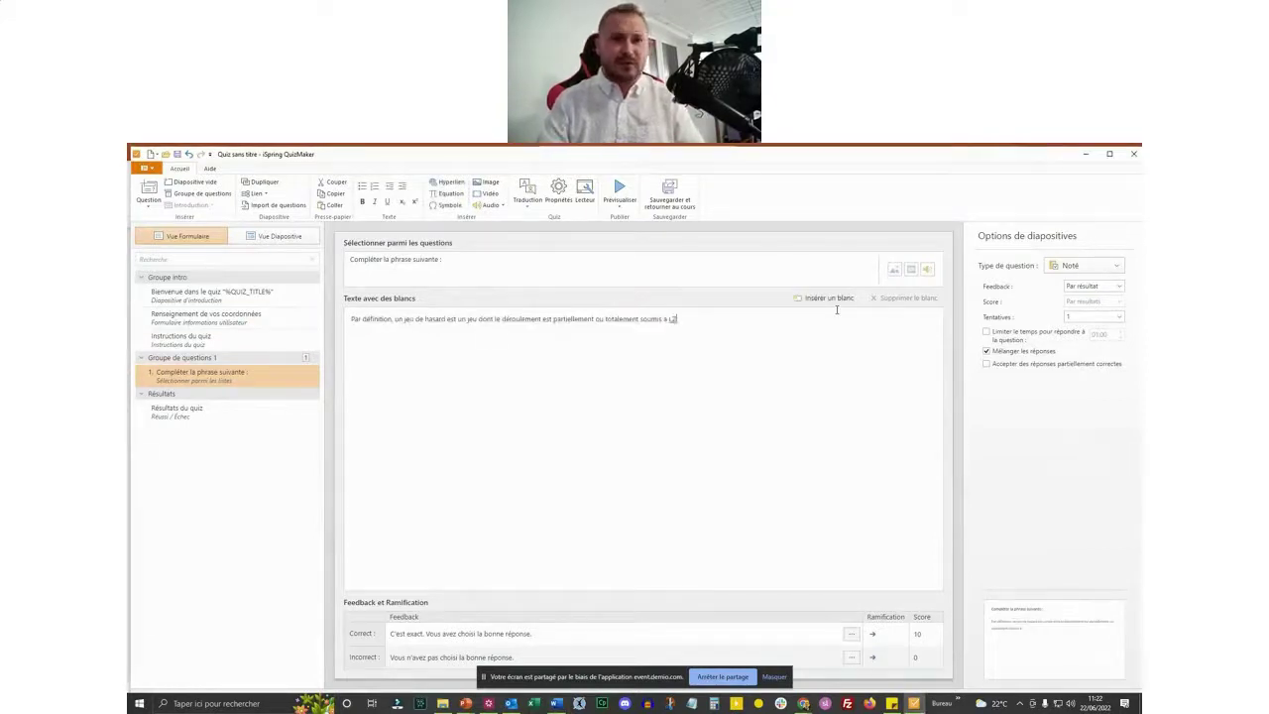
type("la")
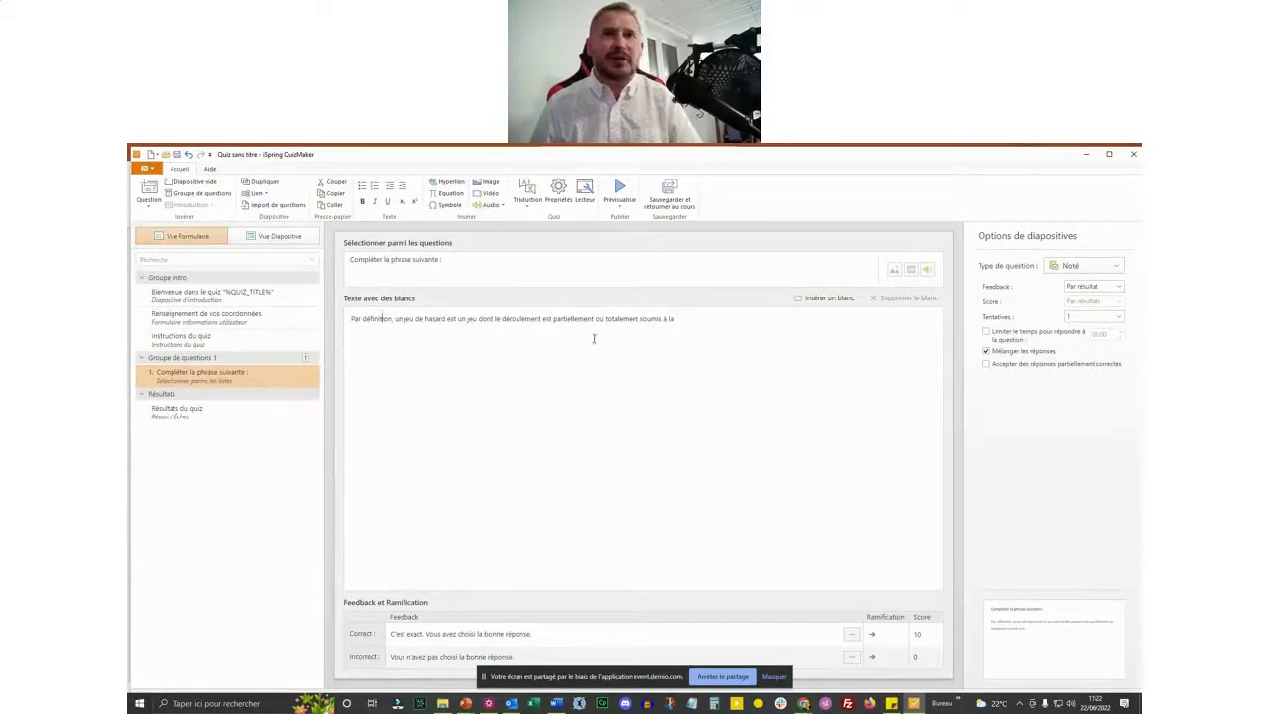
Step: Insert a blank at the end of the sentence with the choices "chance", "connaissance" and "roublardise"
left_click(808, 298)
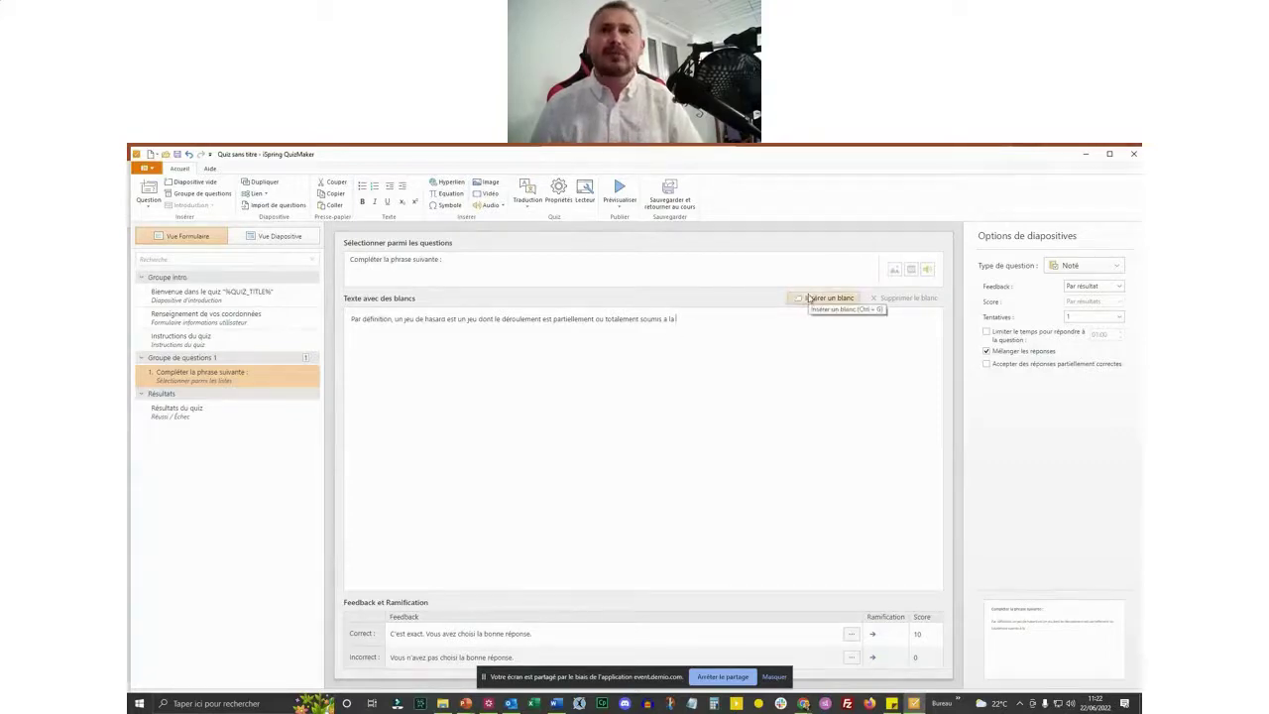
left_click(709, 319)
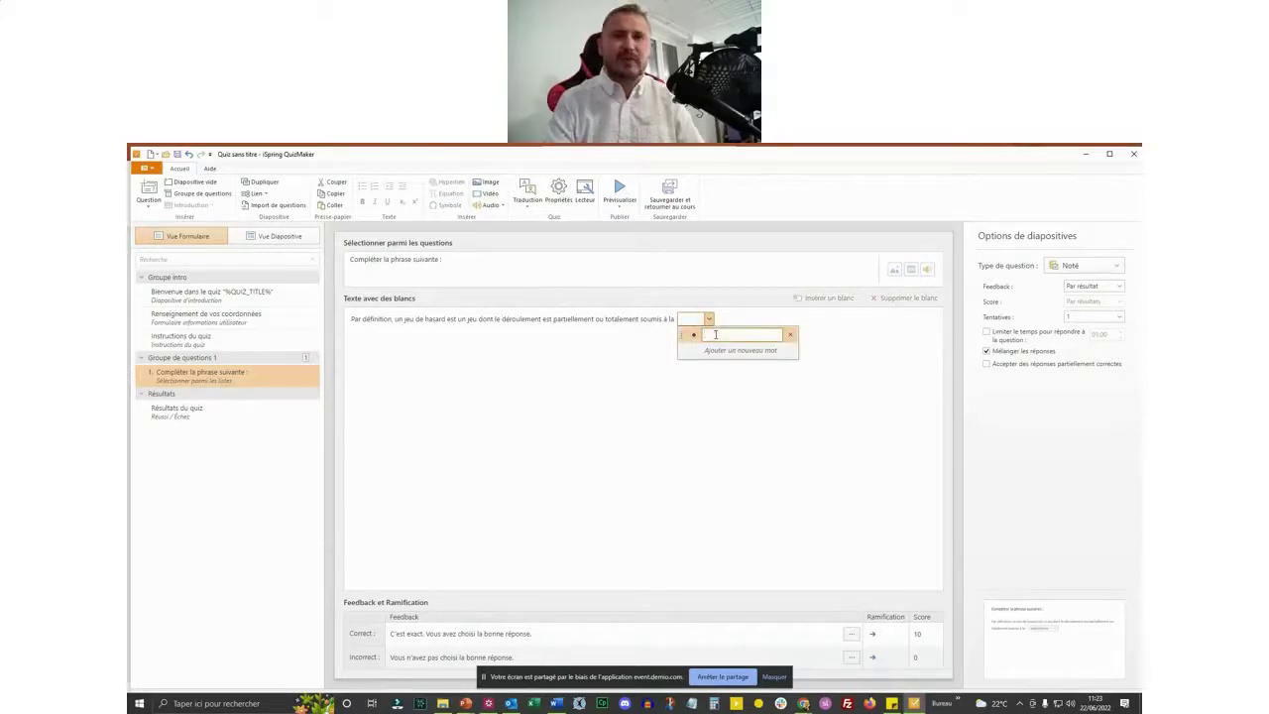
type("chance")
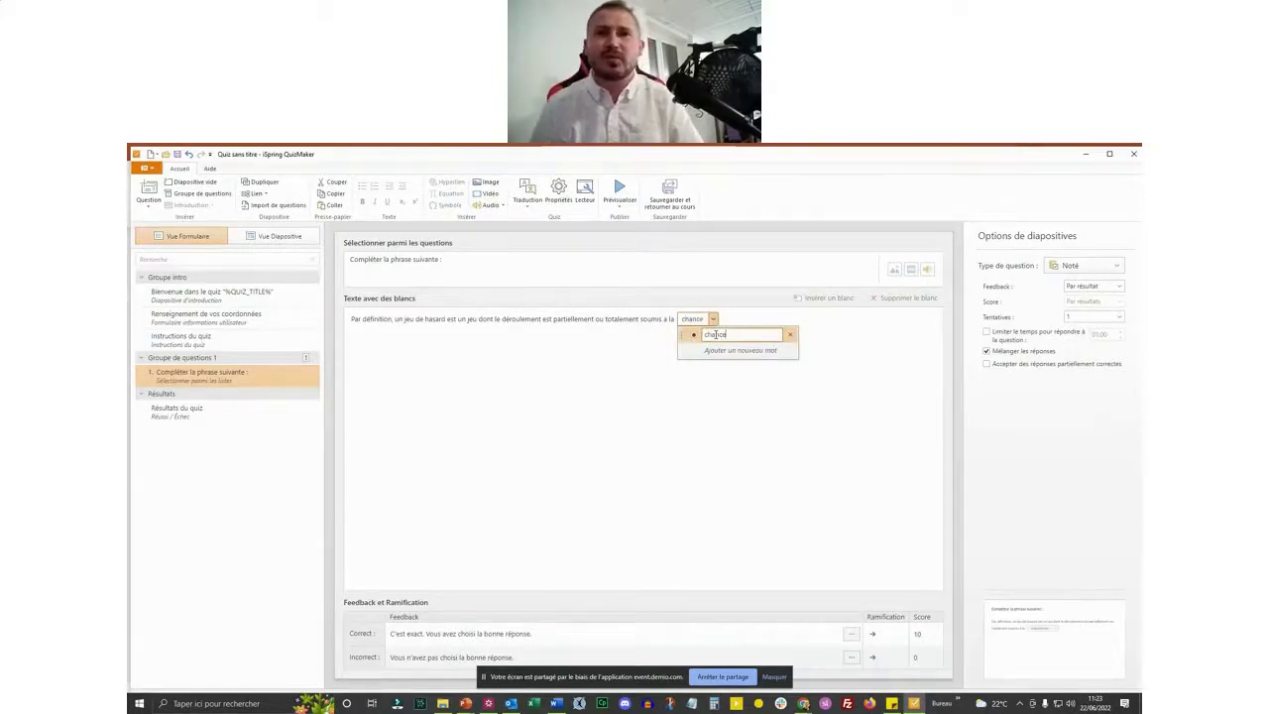
key("Return")
type("connaissance")
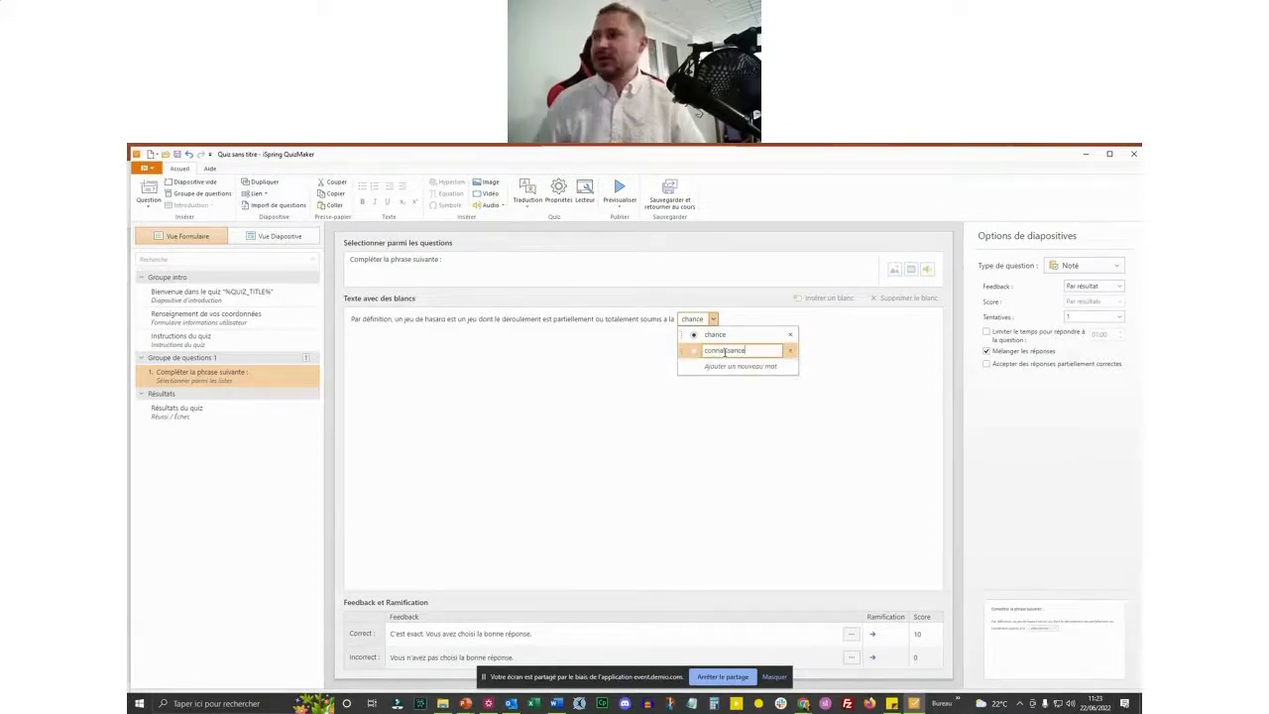
key("Return")
type("r")
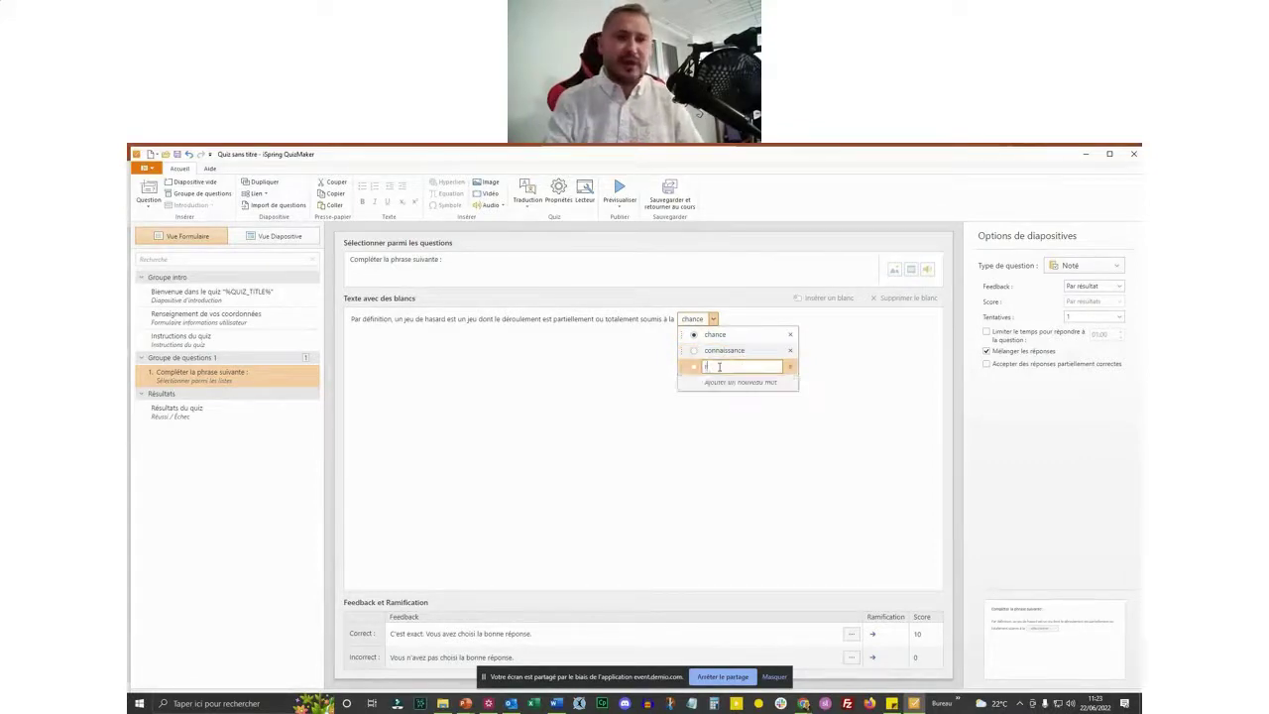
type("oullardise")
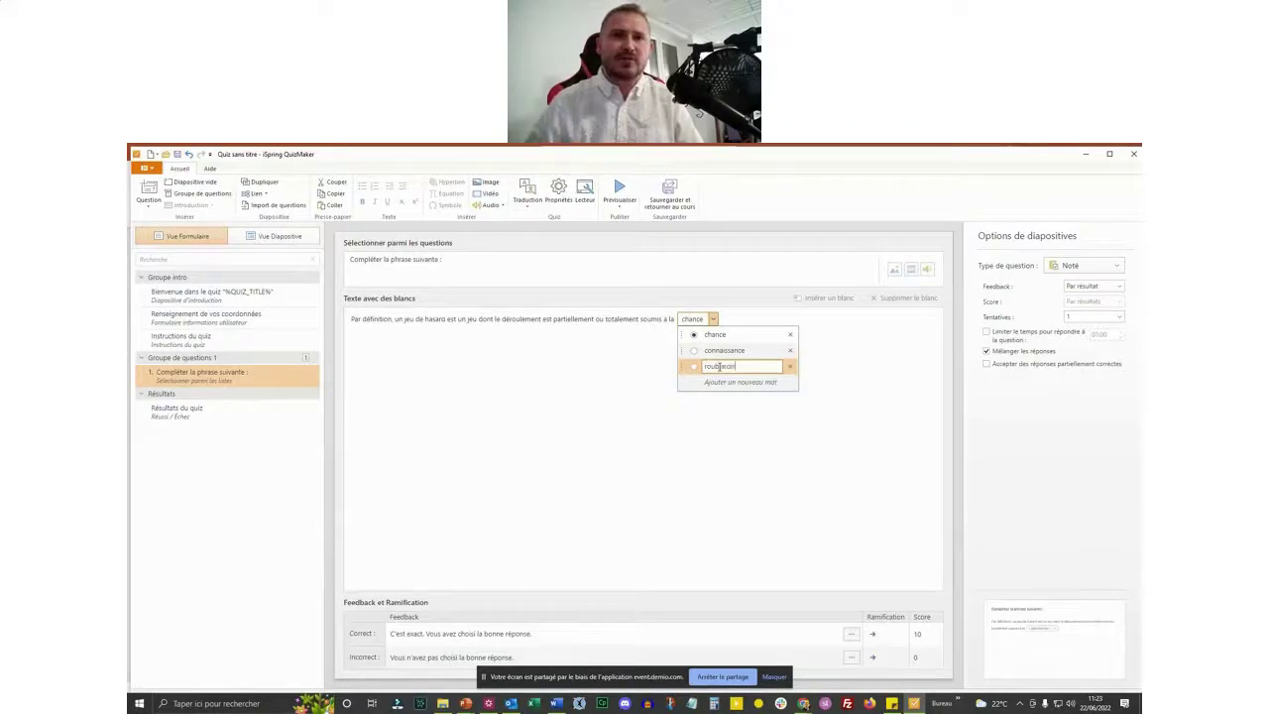
Step: Try the other words as the correct answer of the last blank, and set it back to "chance"
left_click(694, 366)
left_click(694, 334)
left_click(694, 350)
left_click(694, 366)
left_click(694, 335)
left_click(694, 350)
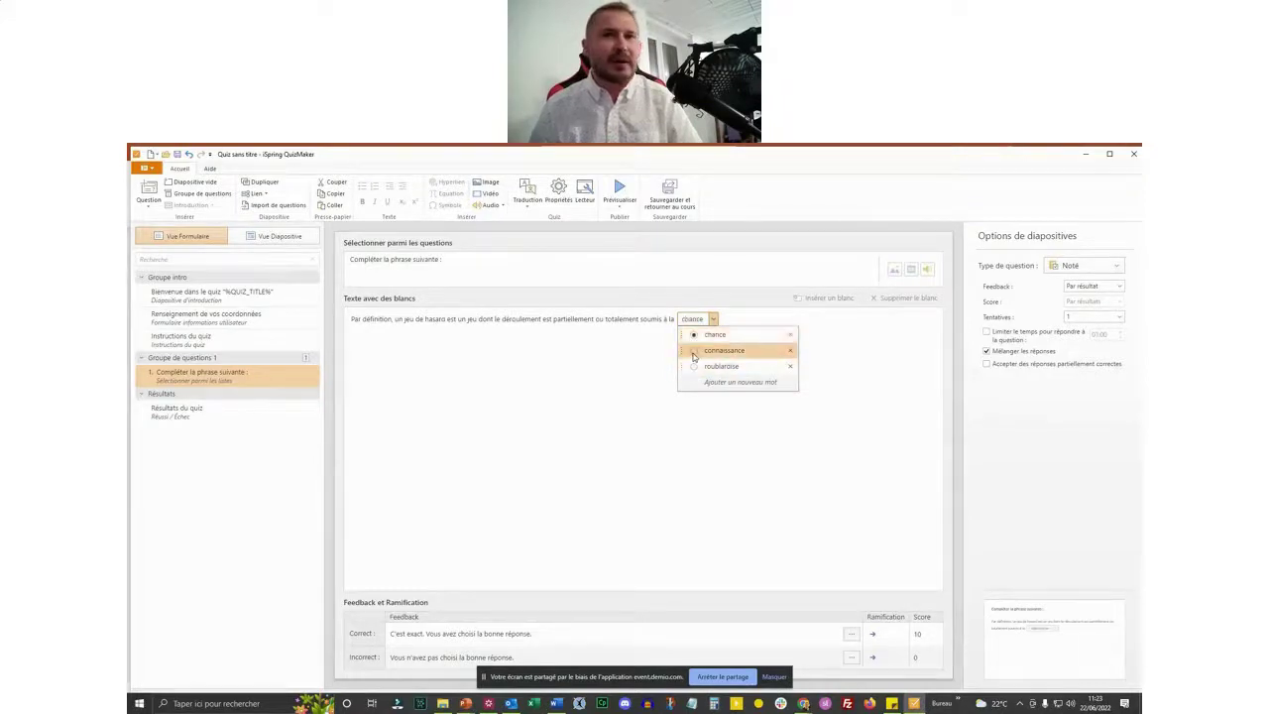
left_click(694, 334)
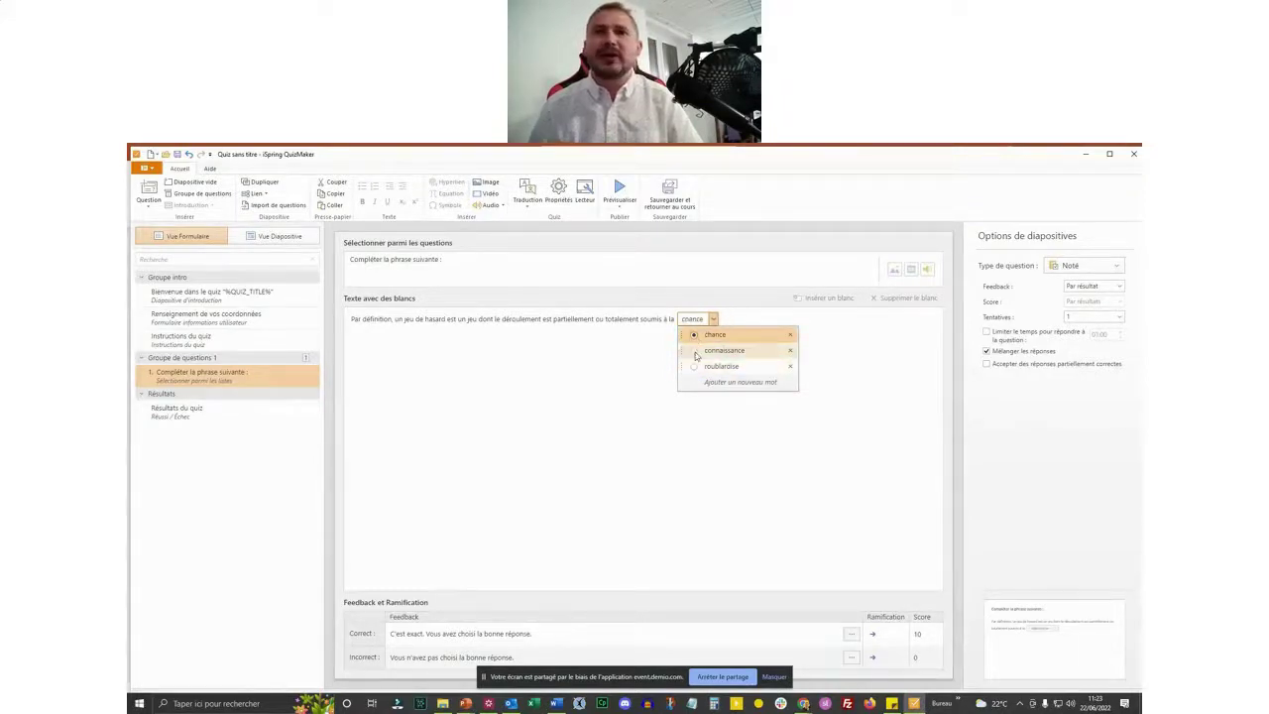
left_click(694, 350)
left_click(694, 334)
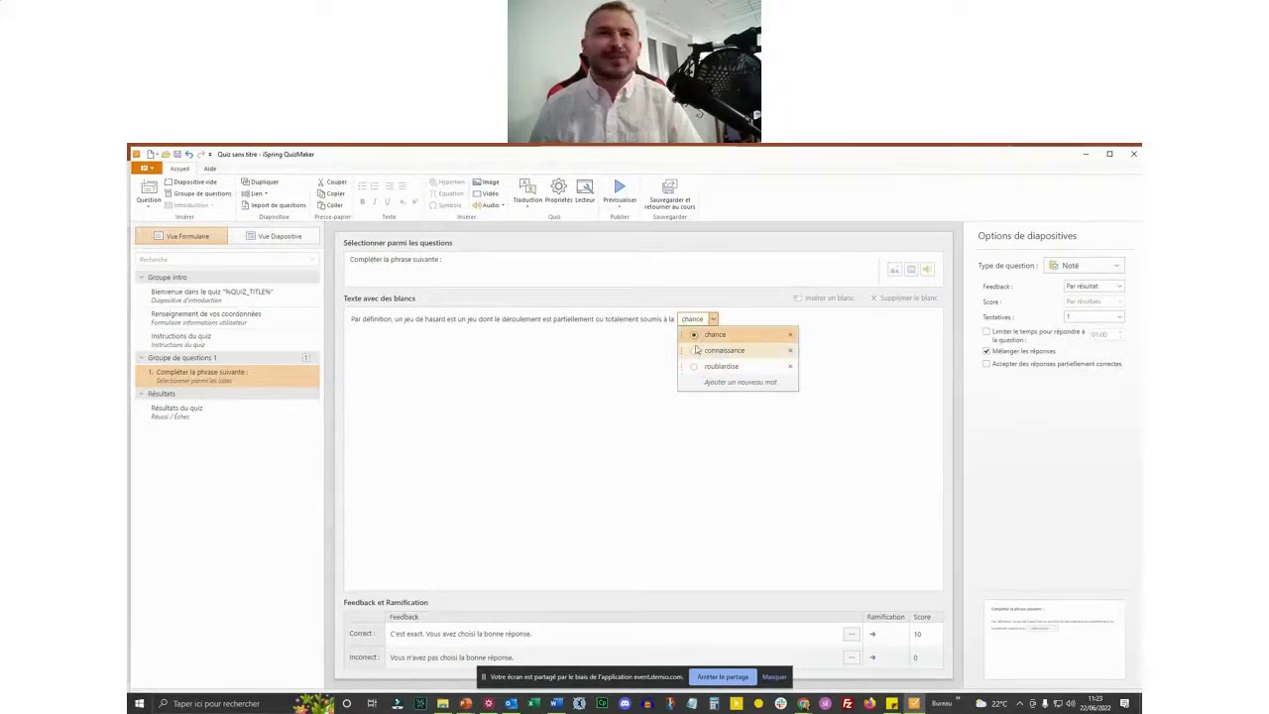
Step: Turn the word "hasard" in the sentence into a blank and add "de la vie" as an alternative choice
left_click(591, 318)
double_click(435, 318)
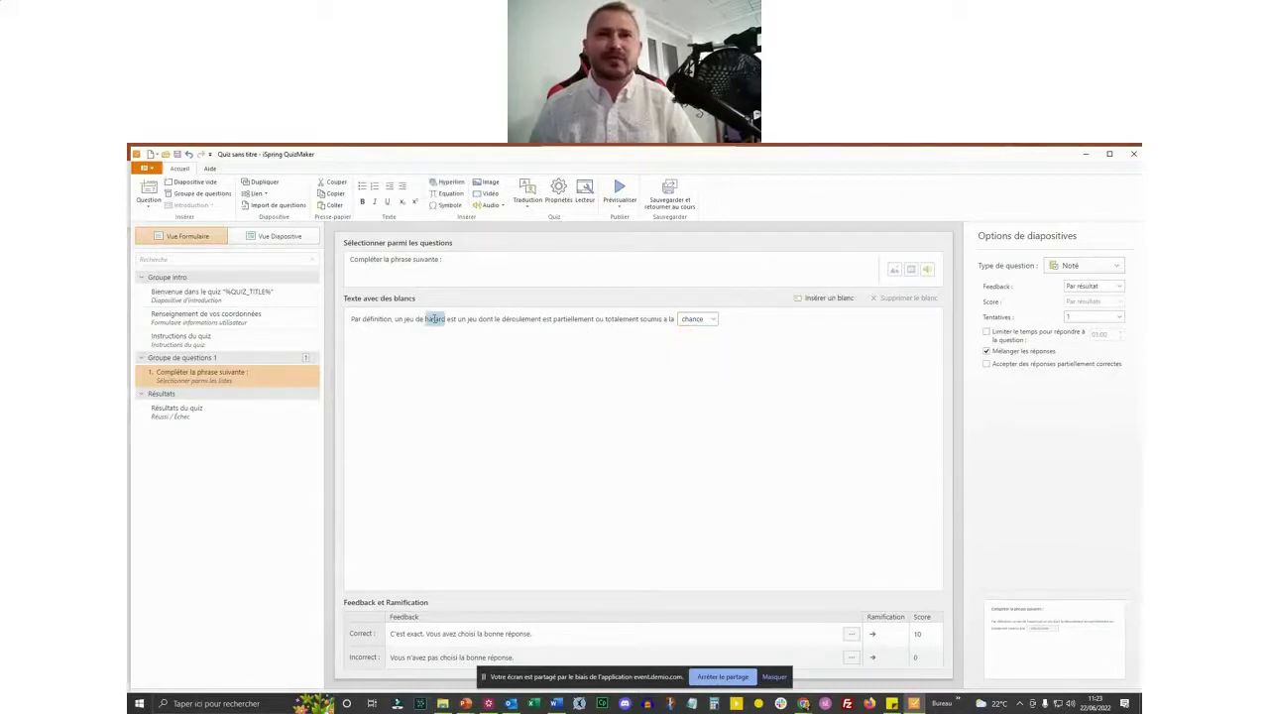
left_click(823, 297)
left_click(461, 320)
left_click(467, 351)
type("de la v")
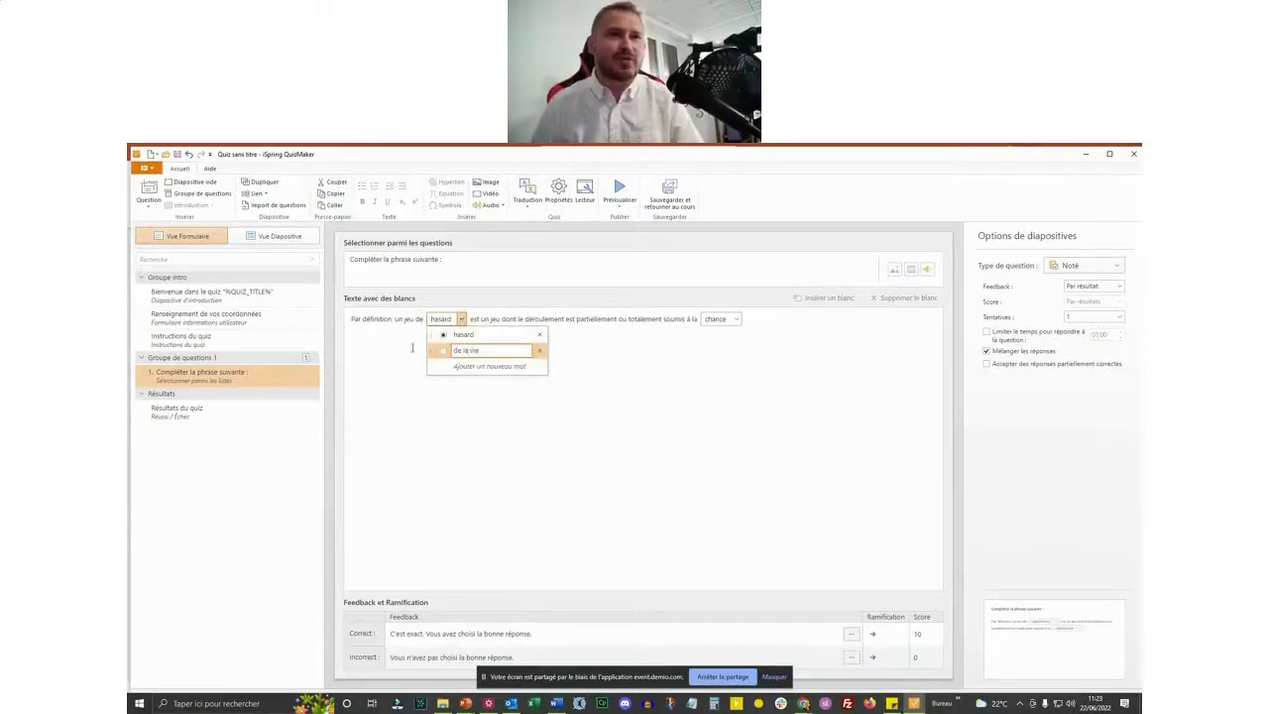
type("ie")
Step: Add "carte" as a third choice of the "hasard" blank and remove "de" from the "de la vie" choice
left_click(480, 365)
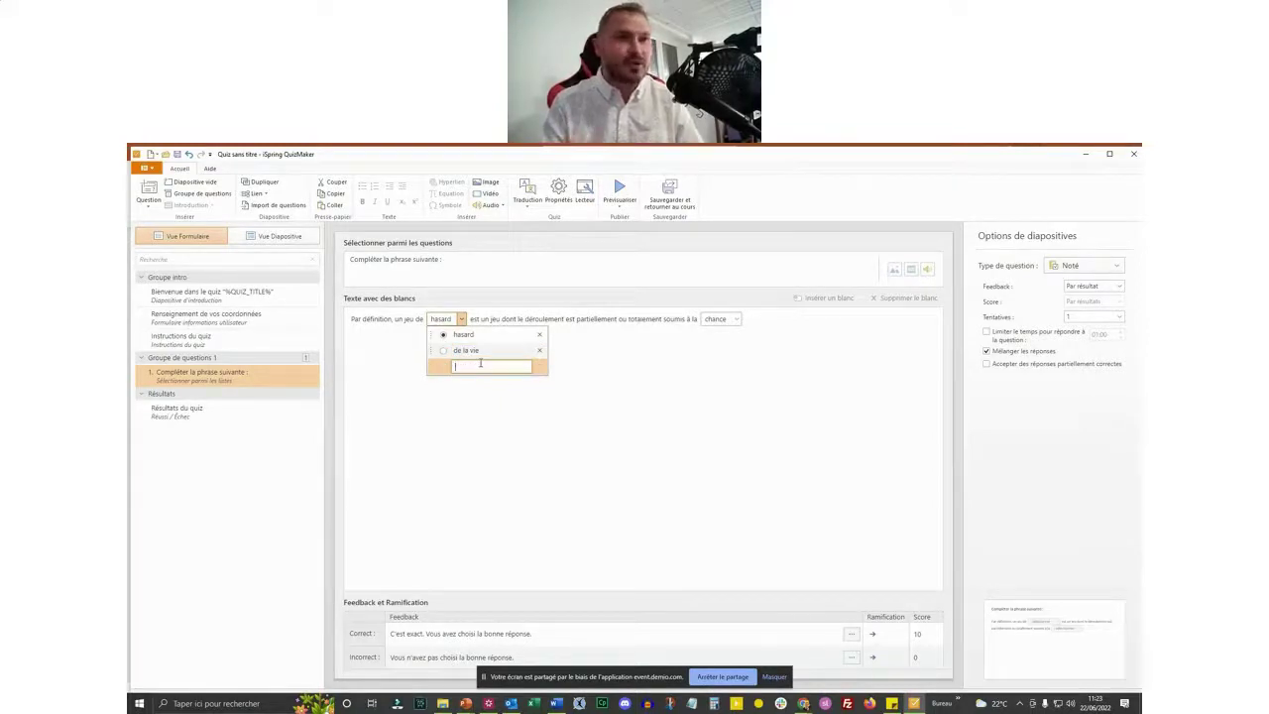
type("de")
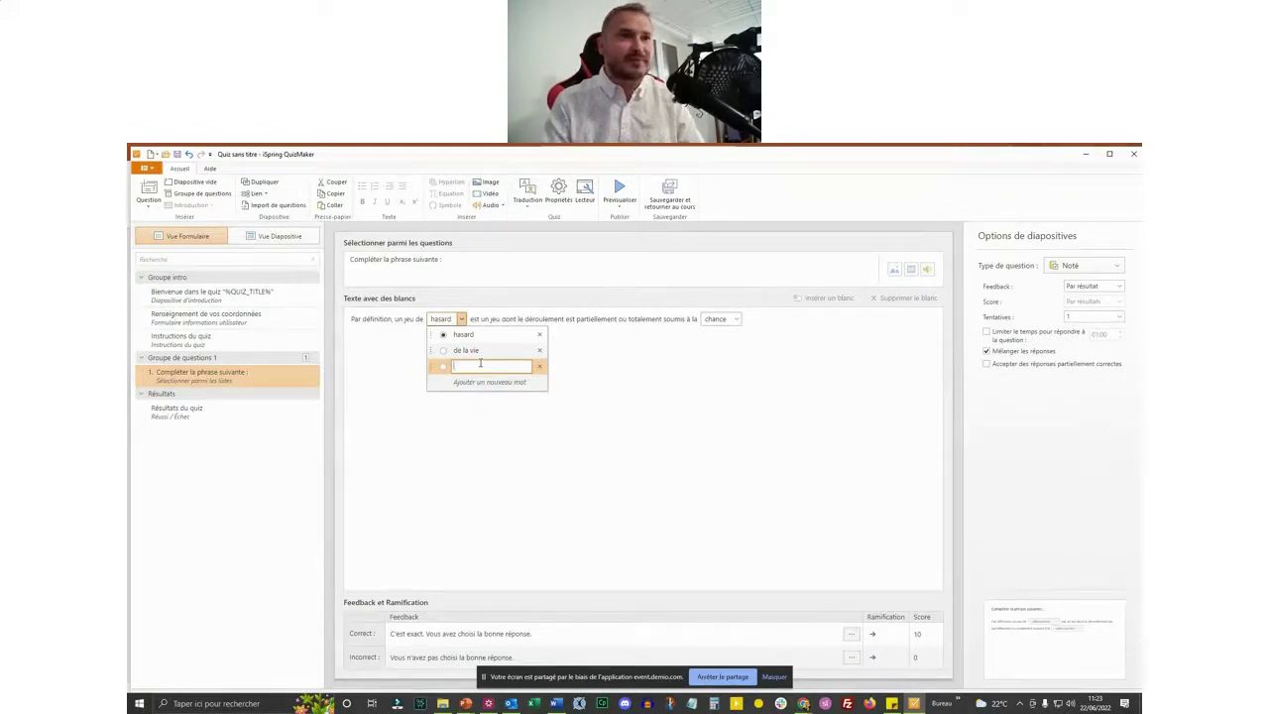
left_click(480, 364)
type("carte")
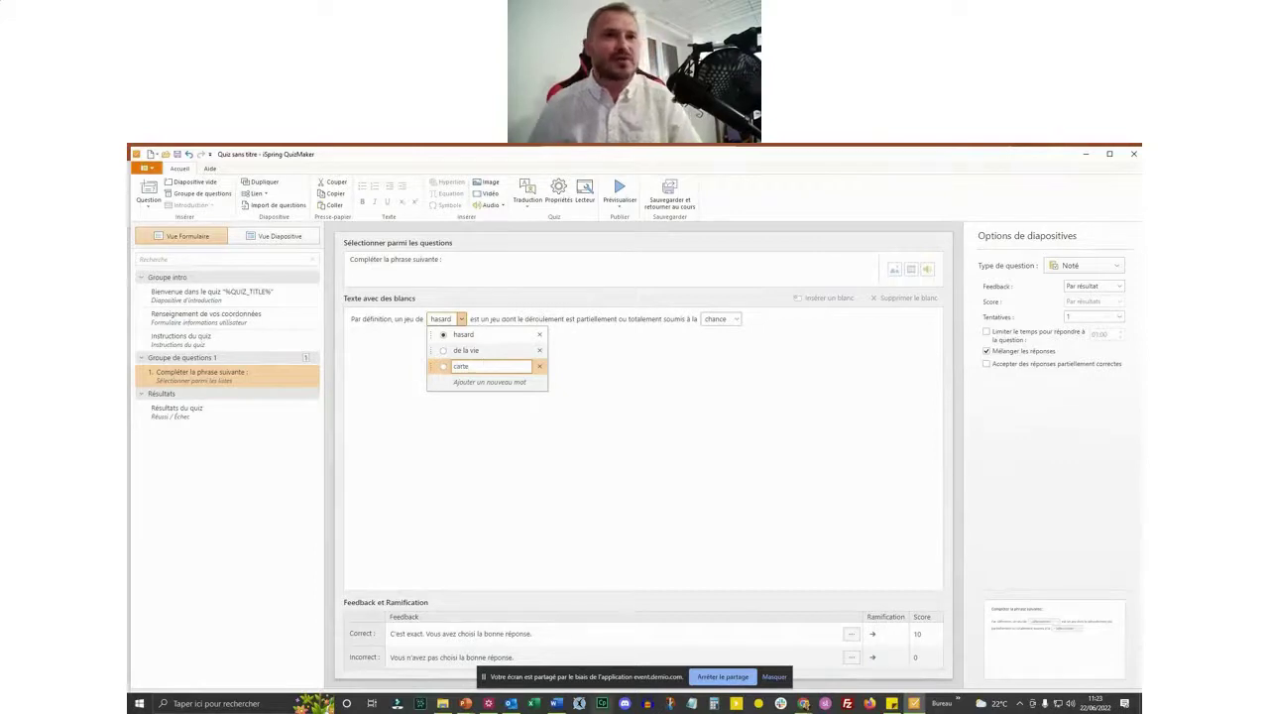
left_click(464, 349)
double_click(459, 350)
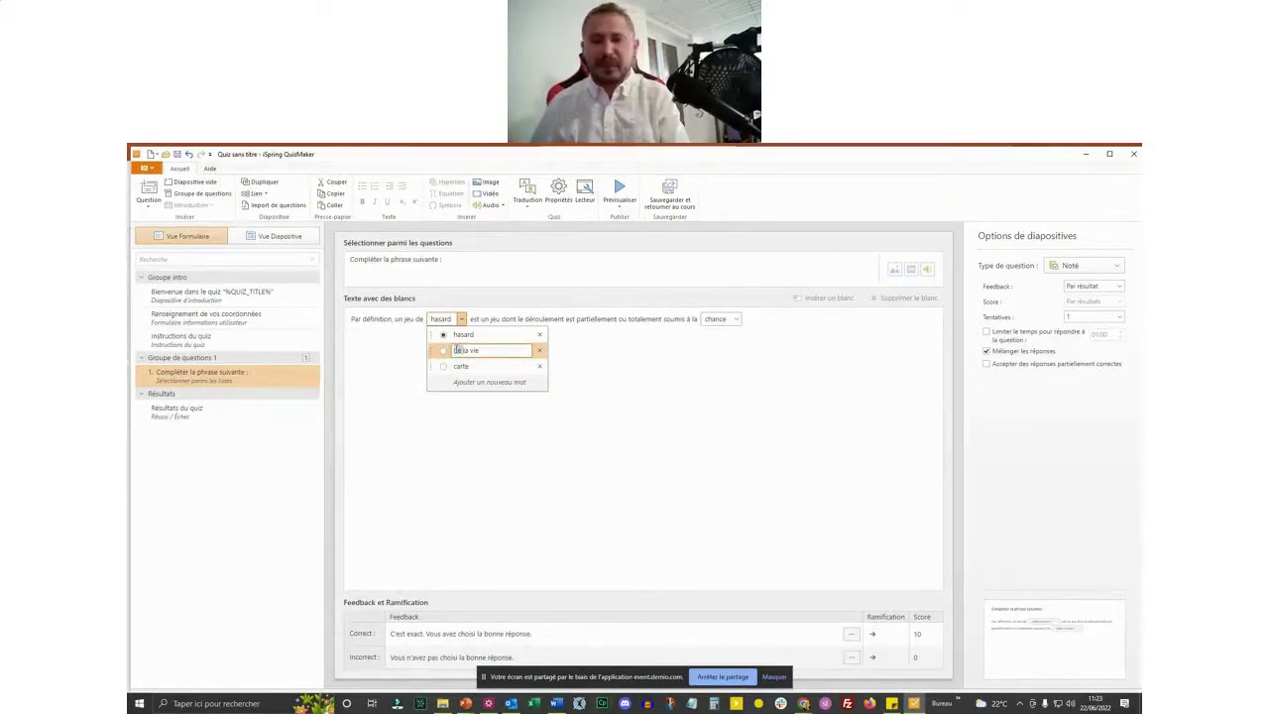
key("BackSpace")
left_click(518, 406)
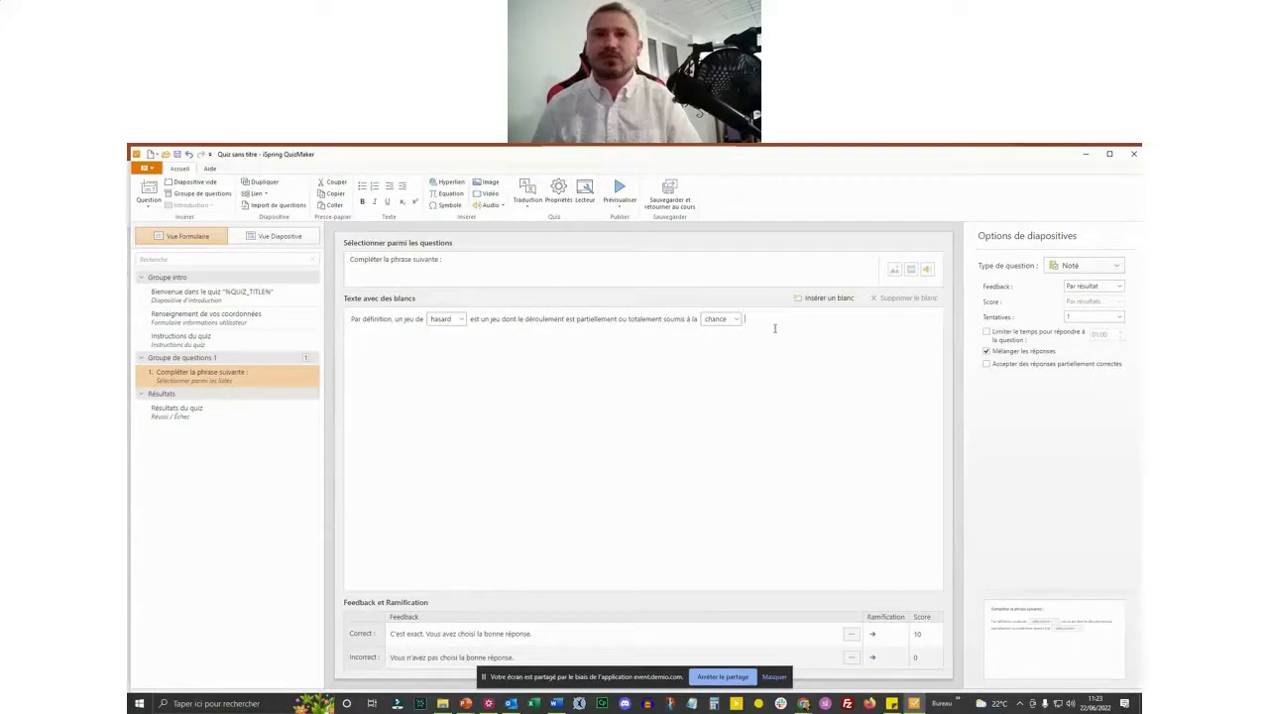
left_click(827, 299)
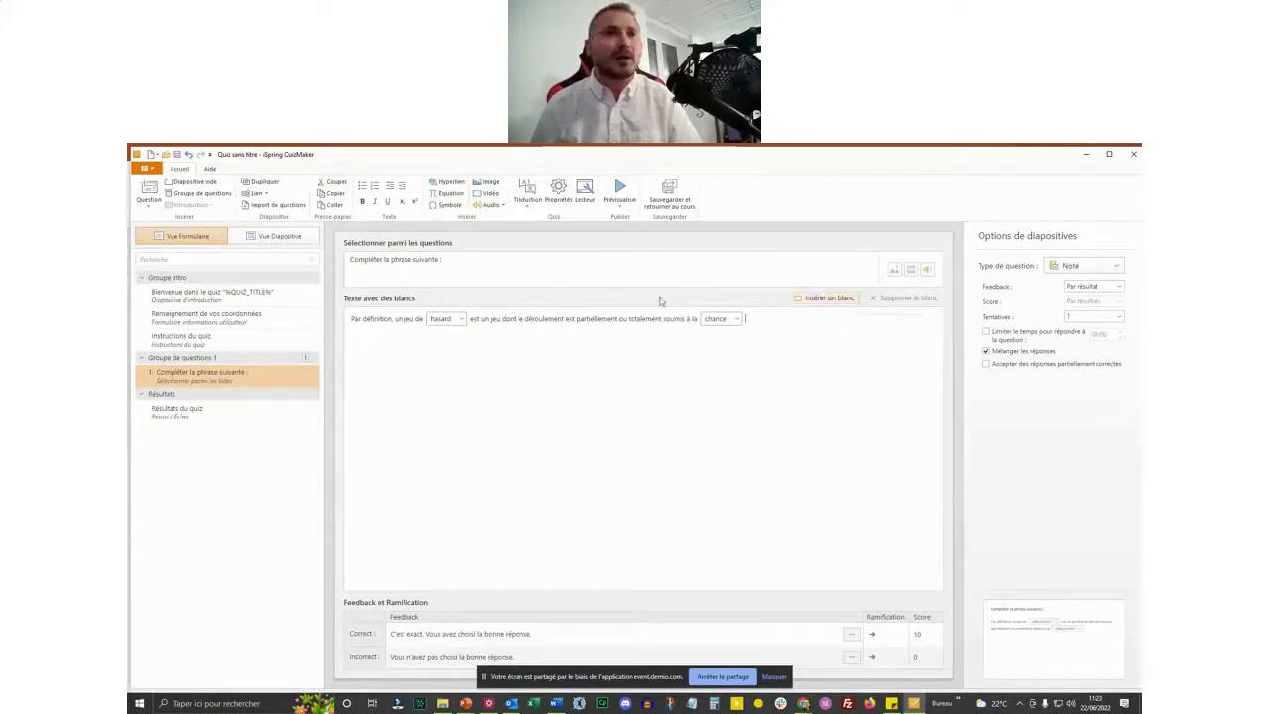
double_click(596, 318)
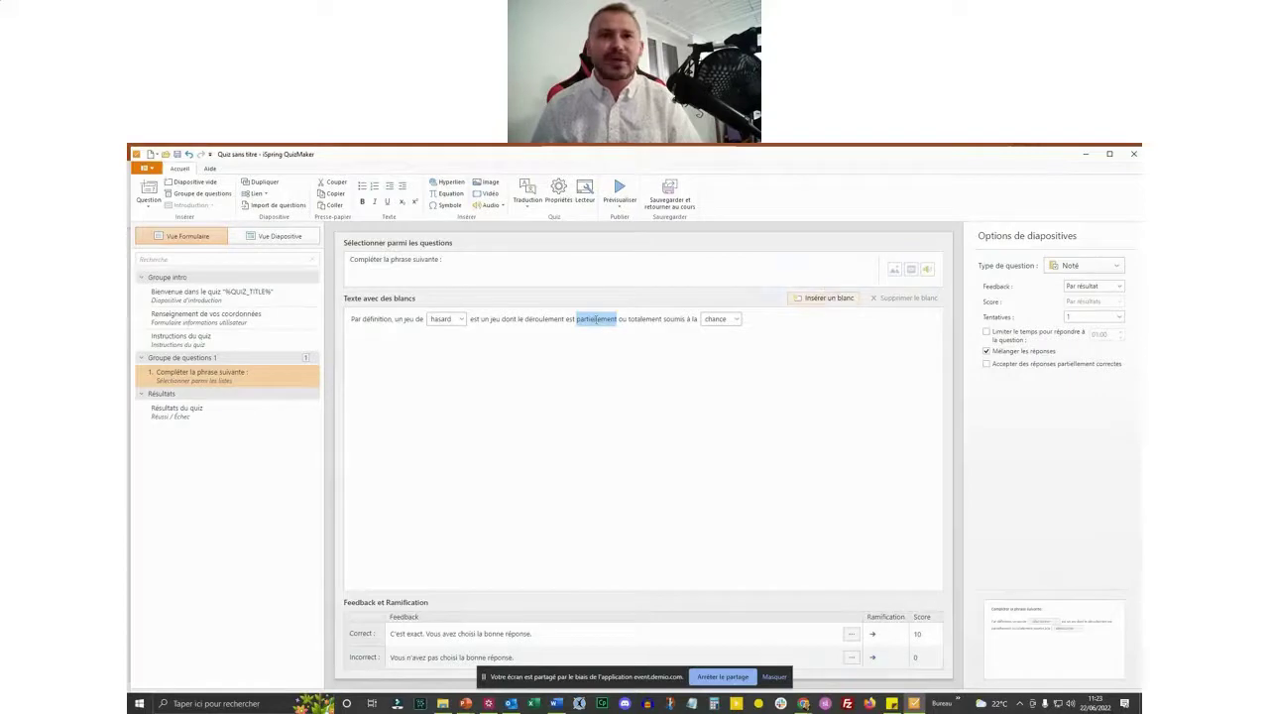
left_click(674, 325)
Step: Look through the Tentatives values keeping 1, and try the "Accepter des réponses partiellement correctes" option before turning it back off
left_click(1119, 316)
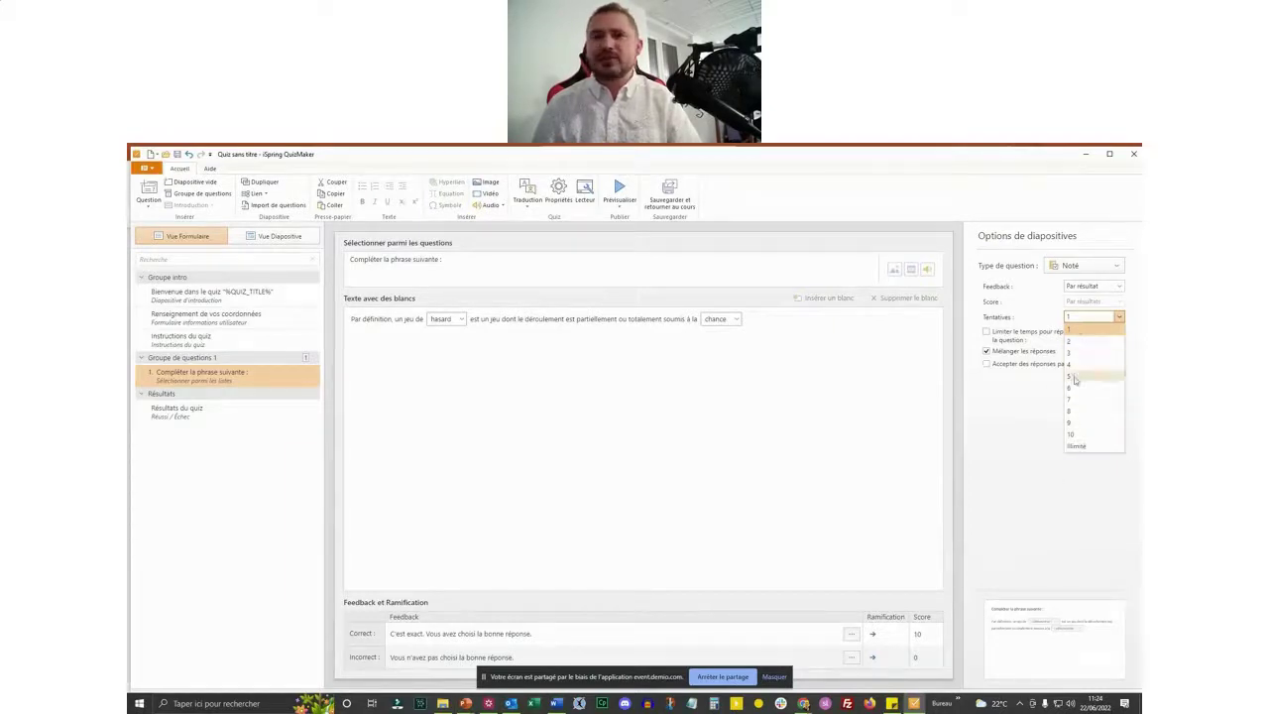
left_click(1076, 332)
left_click(1077, 320)
left_click(1076, 331)
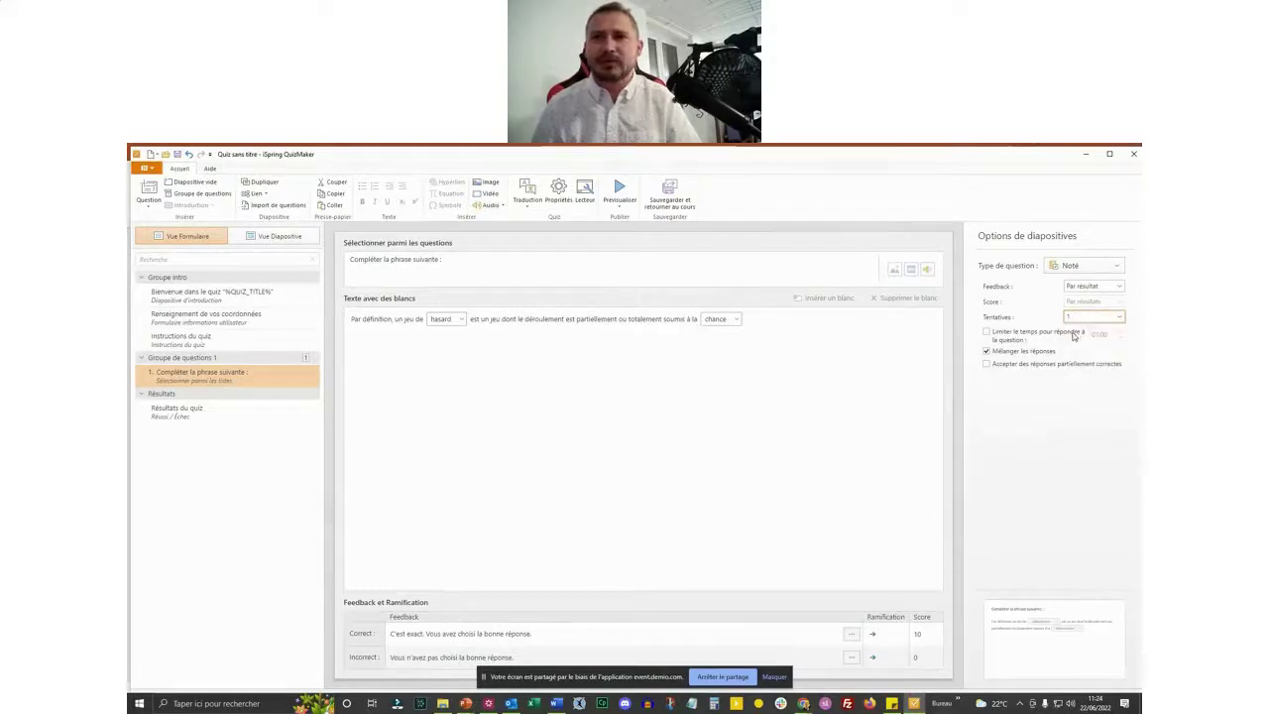
left_click(986, 365)
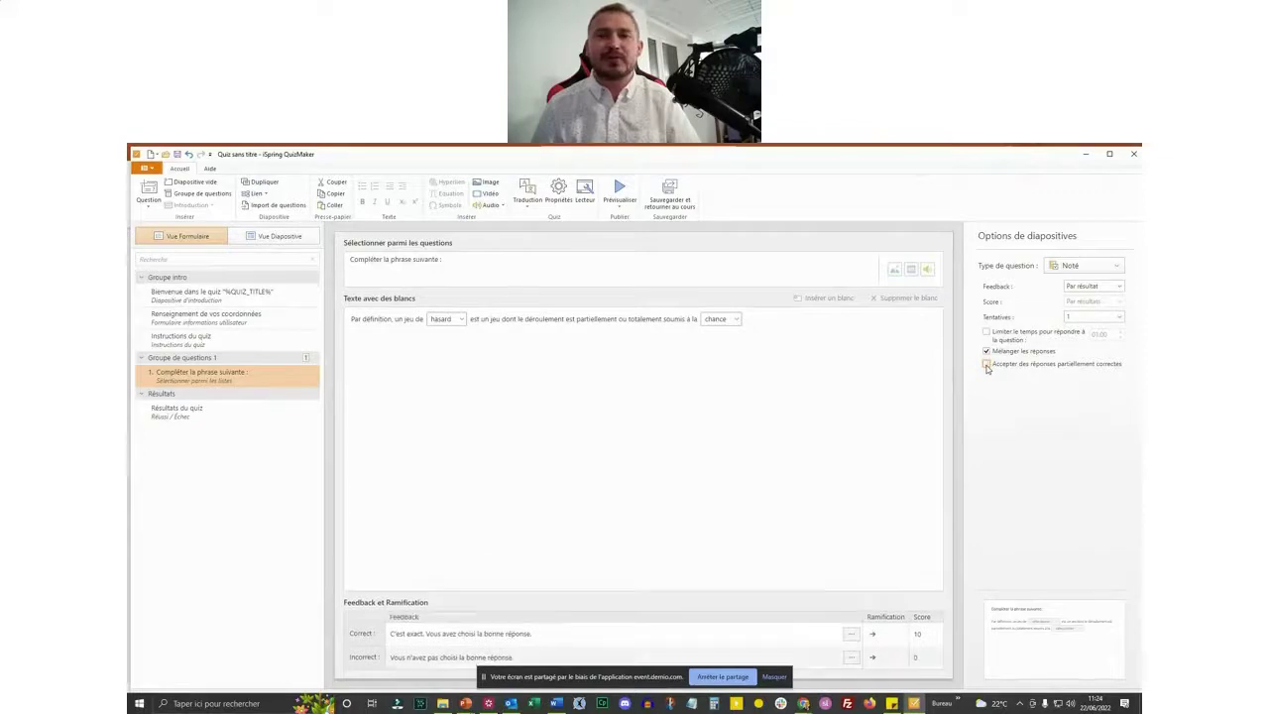
left_click(986, 364)
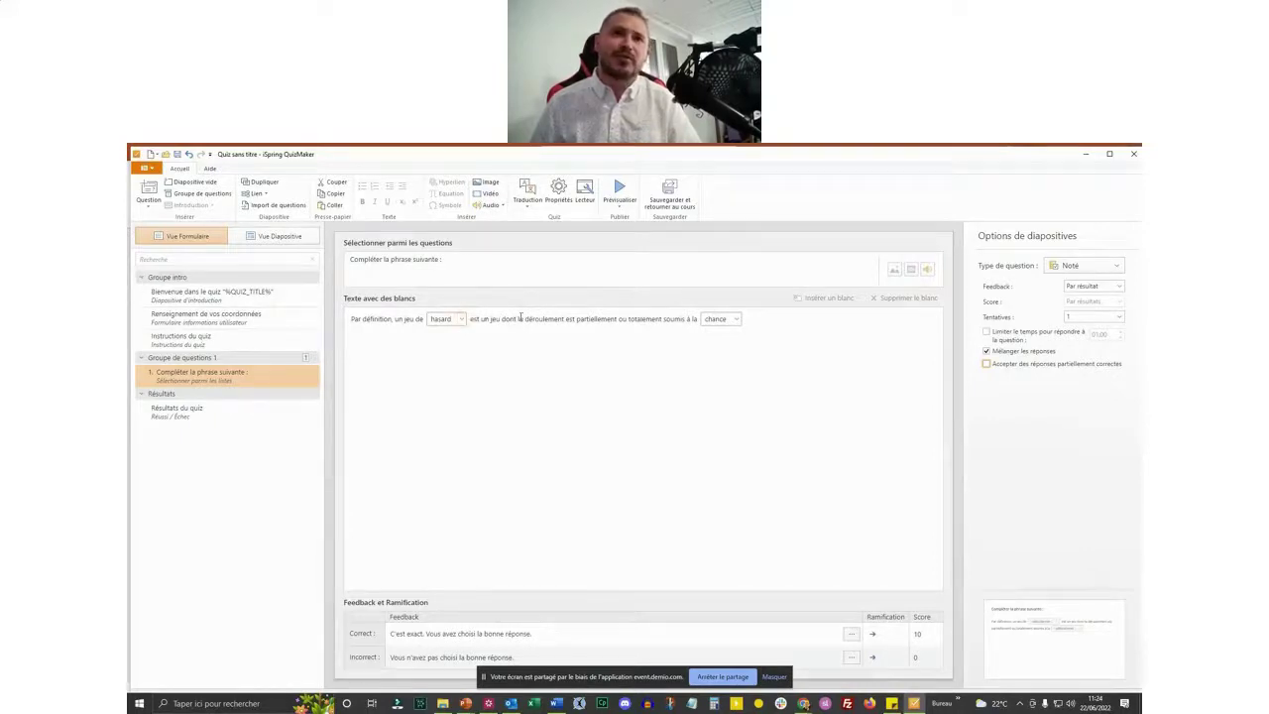
Step: Try the "Accepter des réponses partiellement correctes" option on the fill-in sentence question again, leaving it turned off
left_click(986, 363)
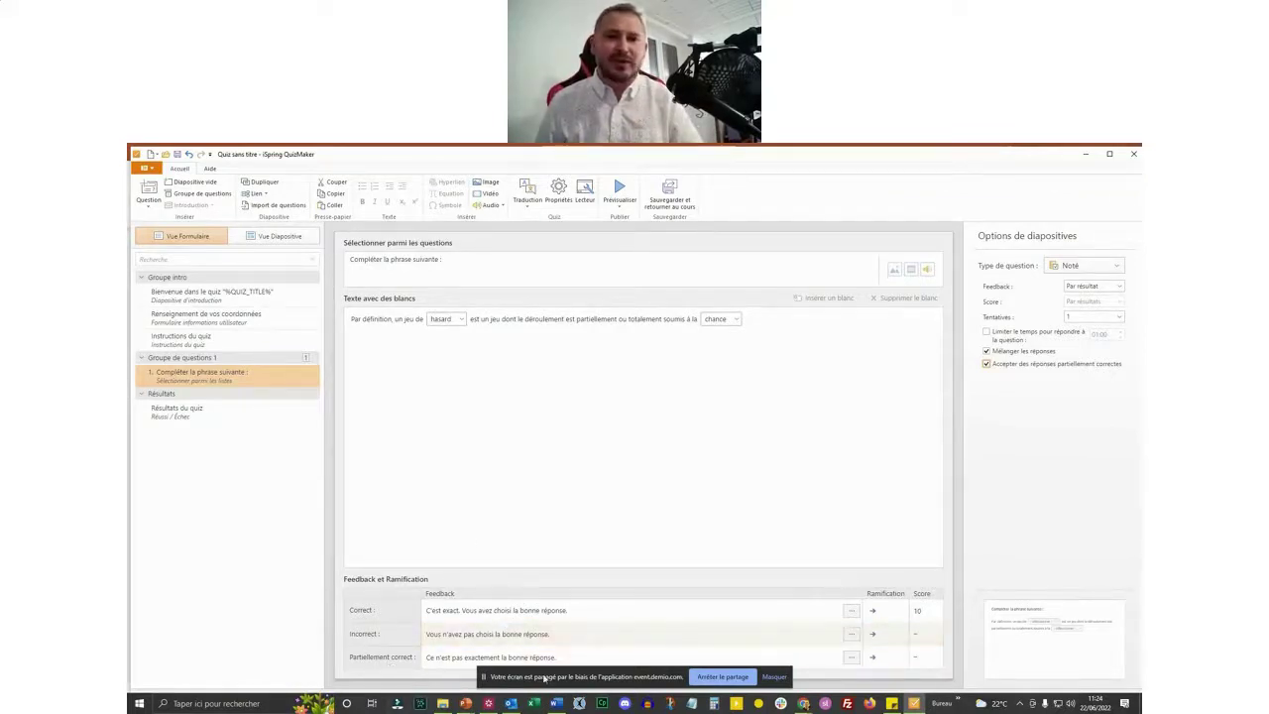
left_click_drag(544, 679, 1175, 672)
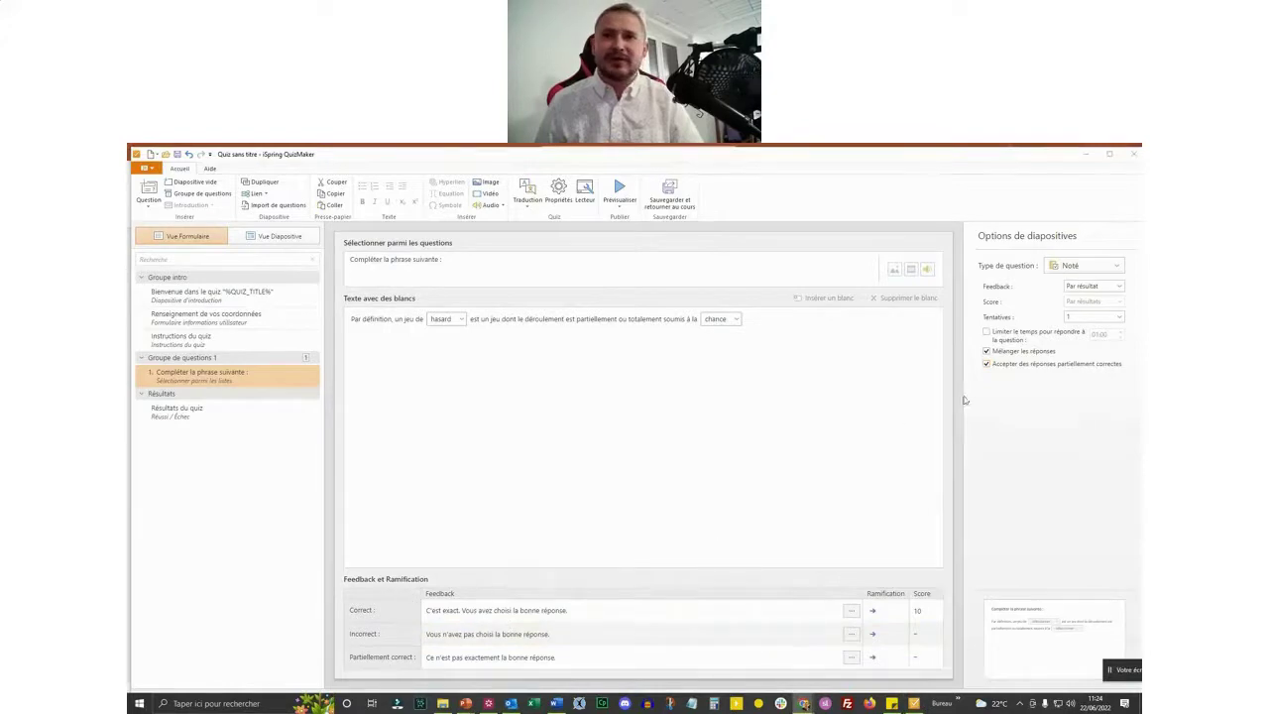
left_click(987, 364)
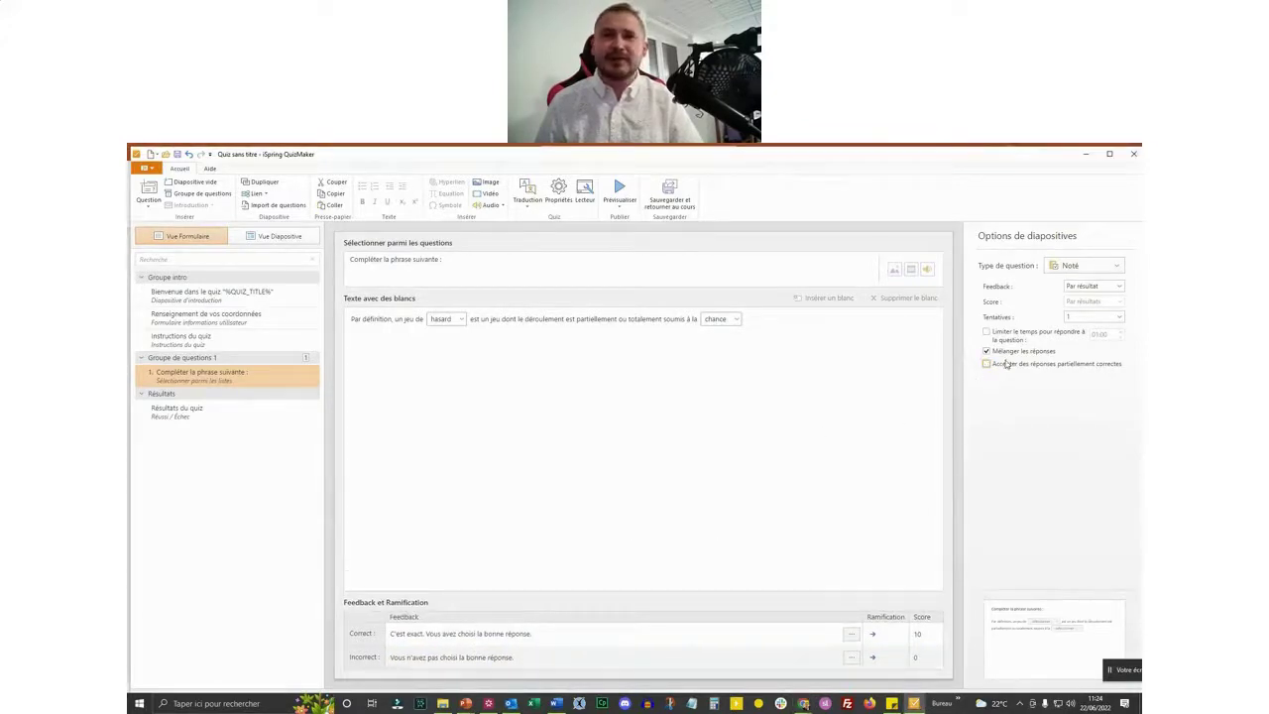
left_click(986, 364)
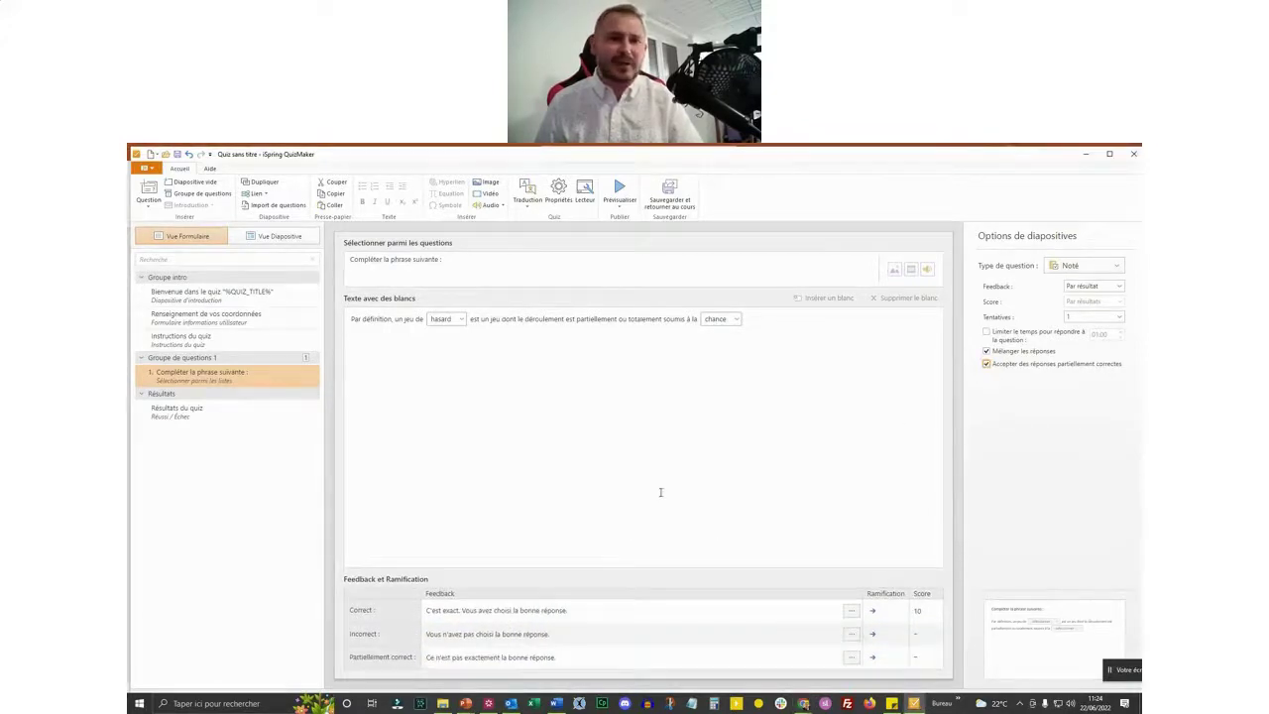
left_click(986, 364)
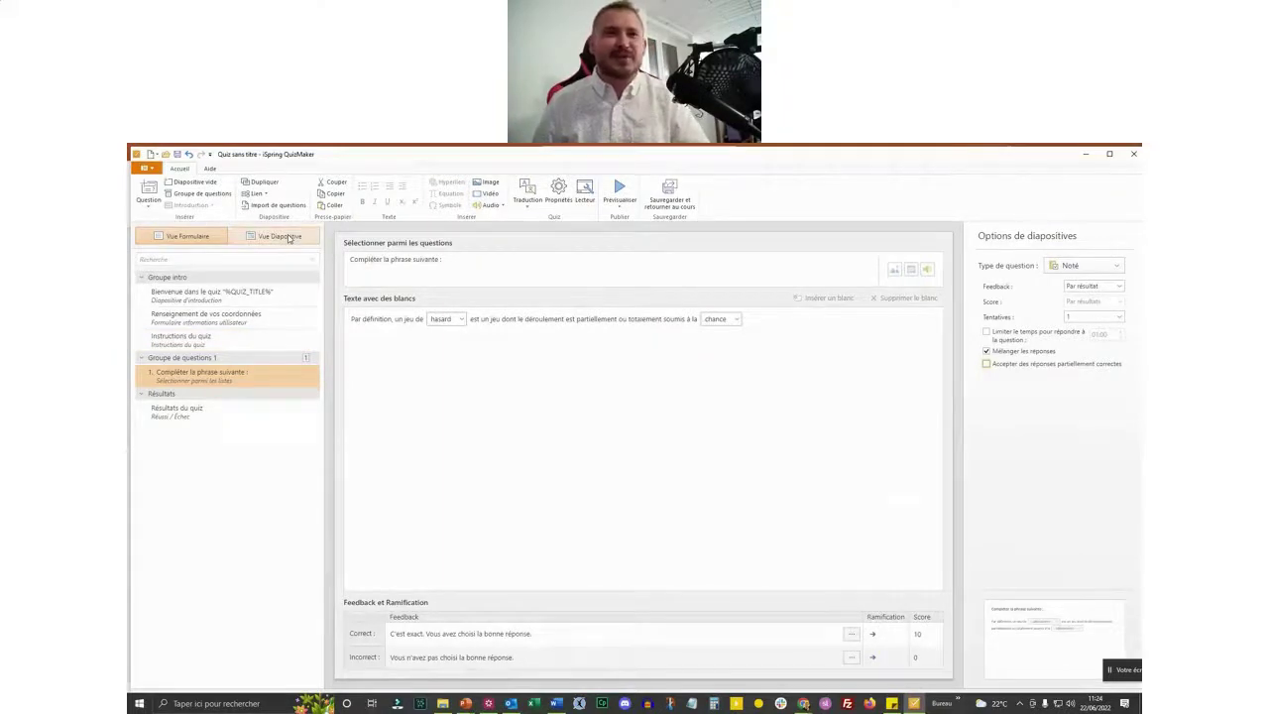
Step: View the fill-in sentence question as a slide, and save the quiz back into the PowerPoint course
left_click(280, 236)
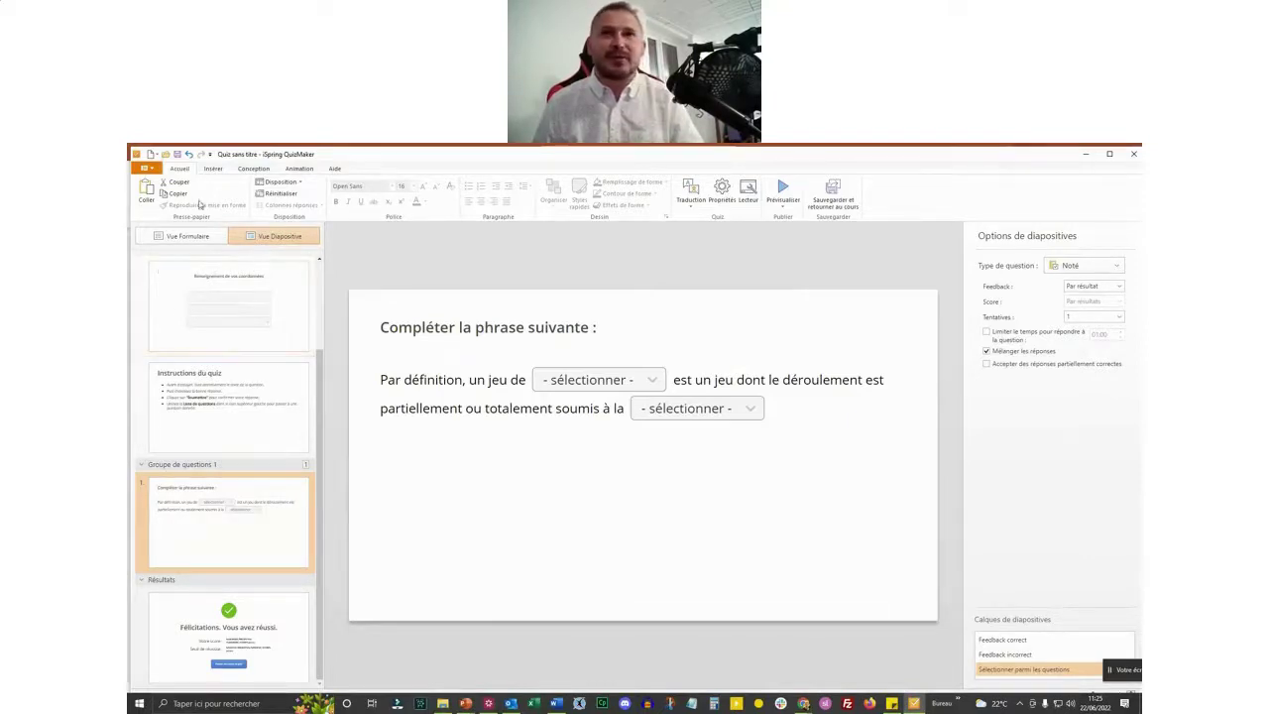
left_click(818, 188)
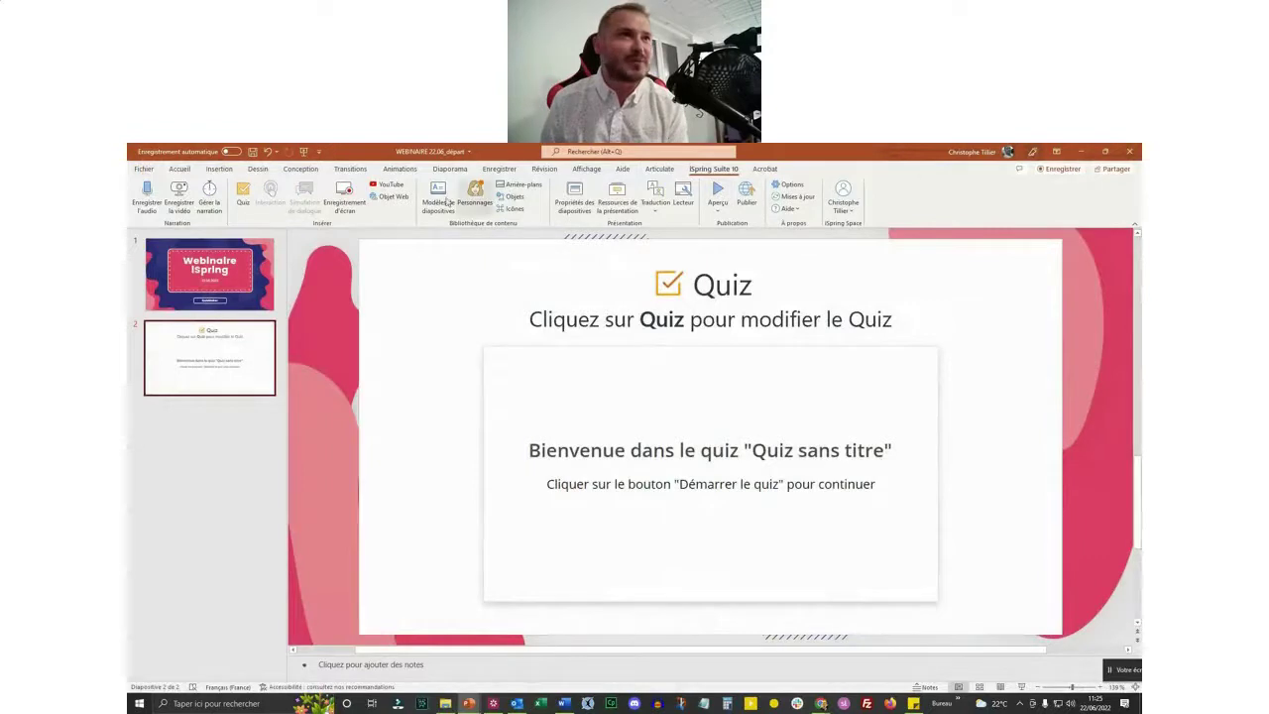
Step: Reopen the quiz from PowerPoint and enable "Utiliser la diapositive de présentation comme arrière-plan de quiz" in the player settings
left_click(243, 198)
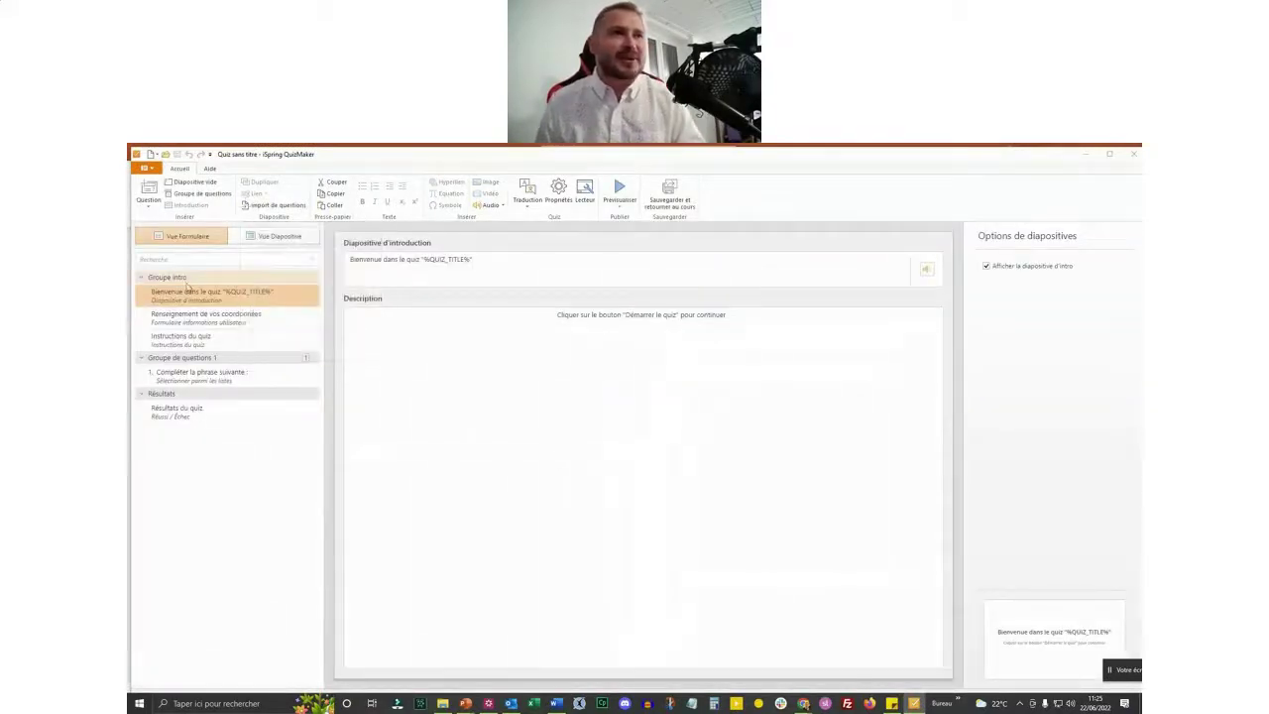
left_click(259, 242)
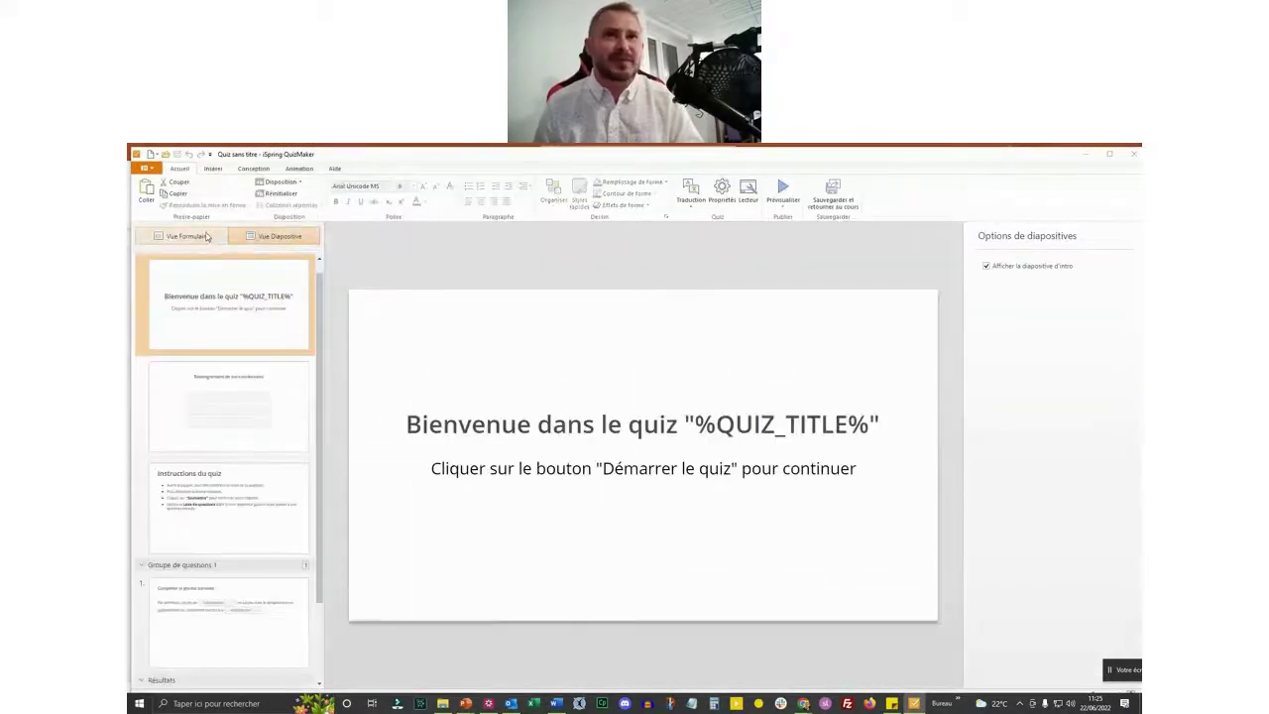
left_click(204, 239)
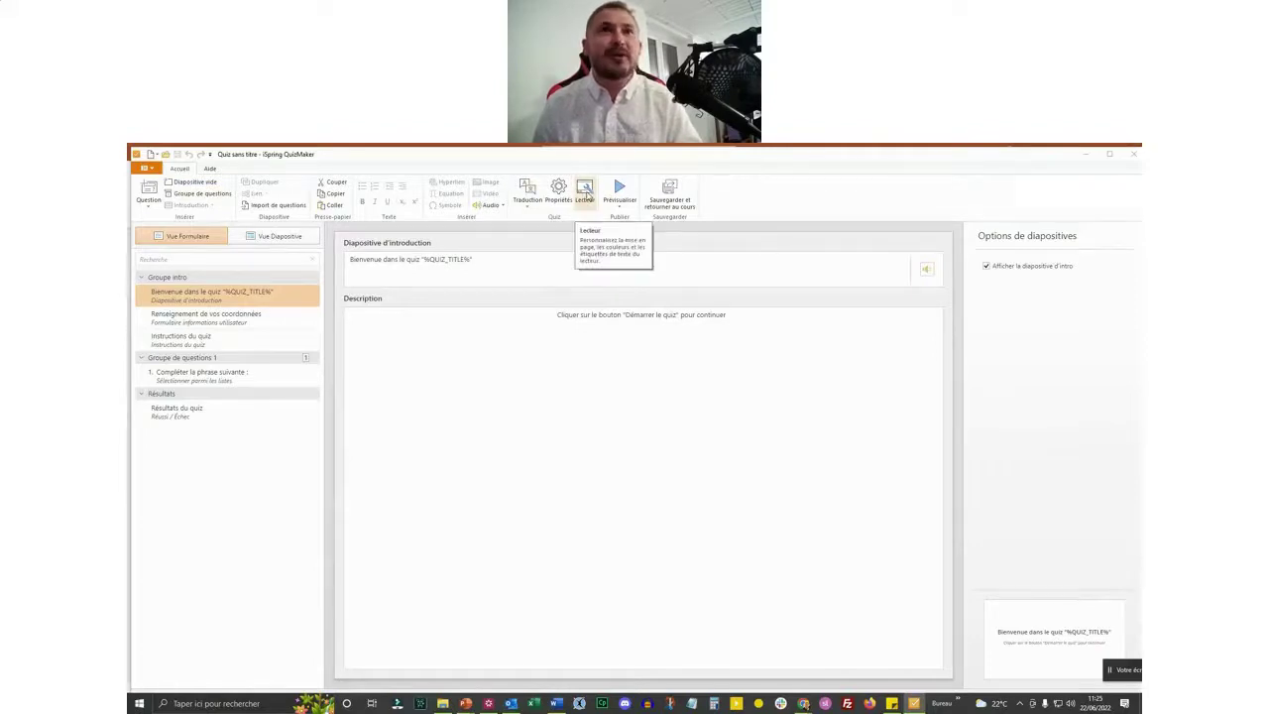
left_click(585, 196)
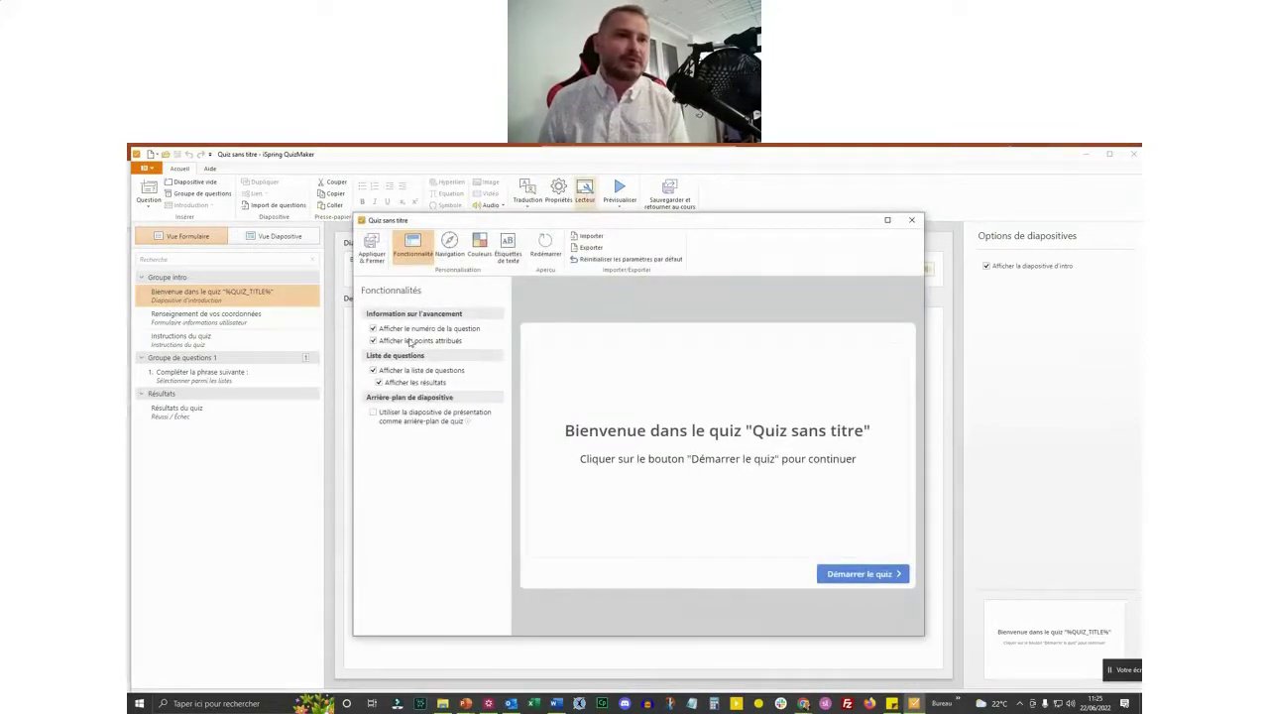
left_click(374, 412)
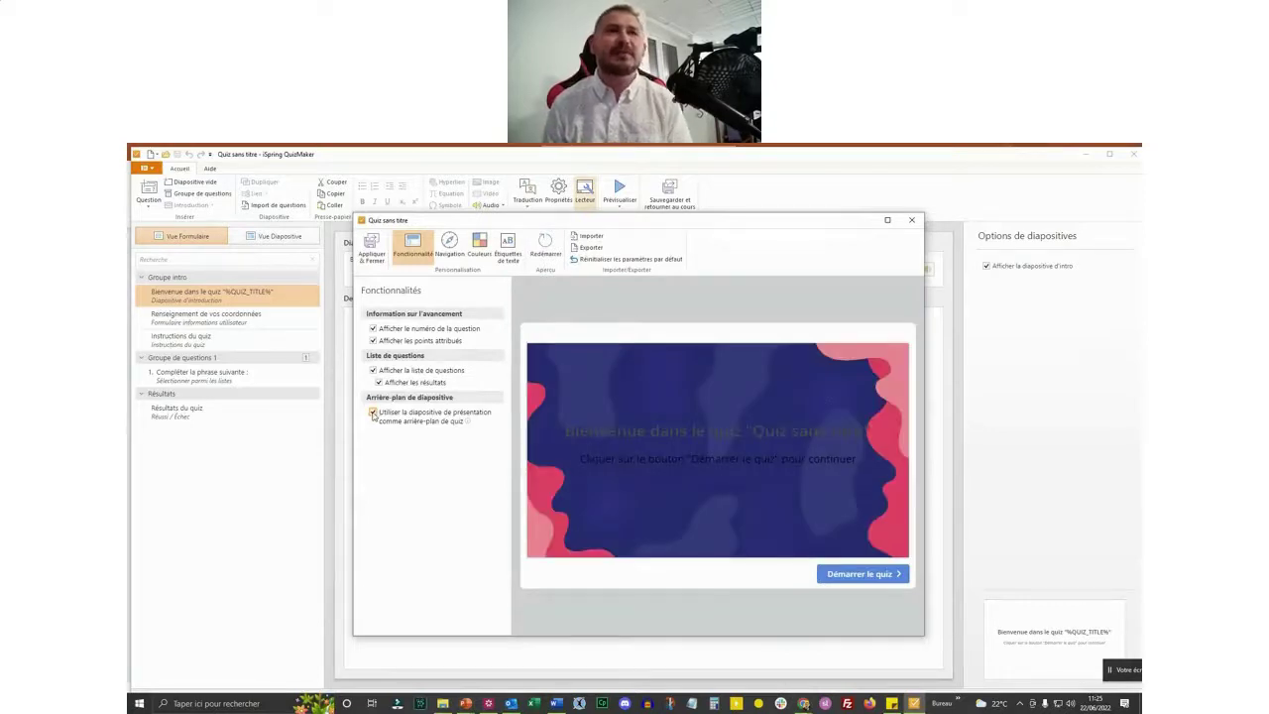
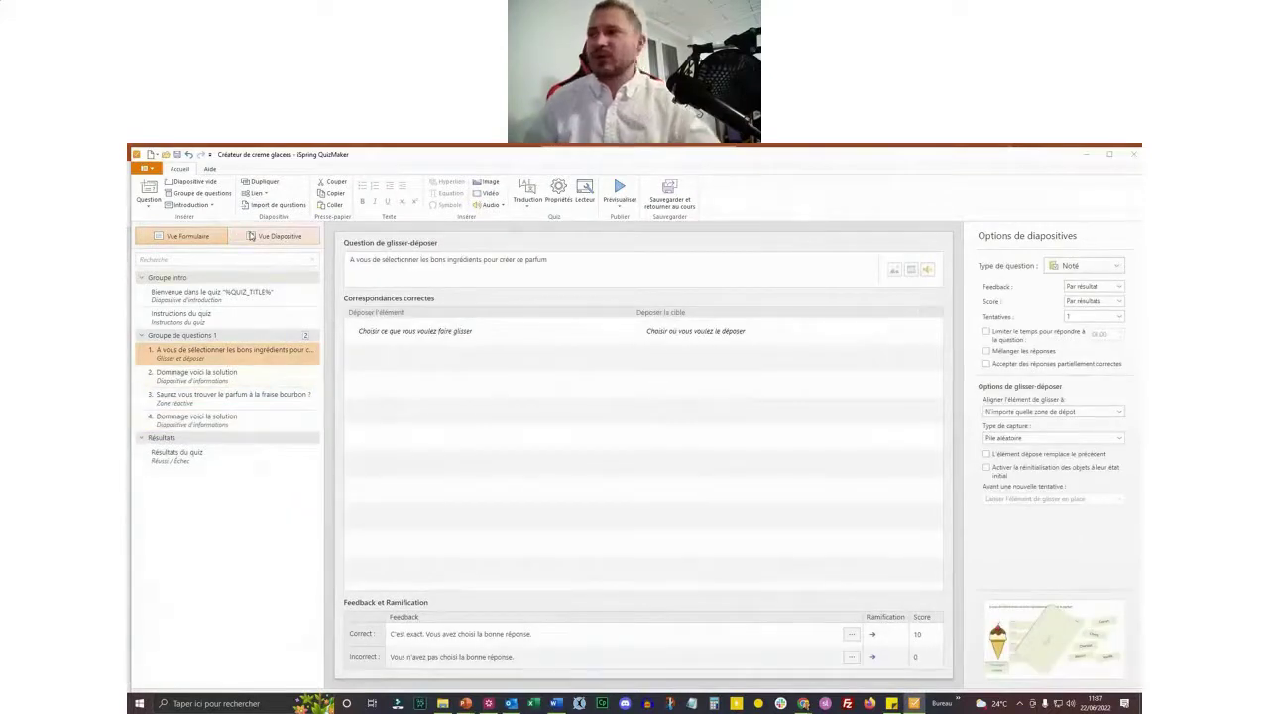
Step: Delete the "Départ !" card that covers the drag-and-drop question's slide
left_click(260, 237)
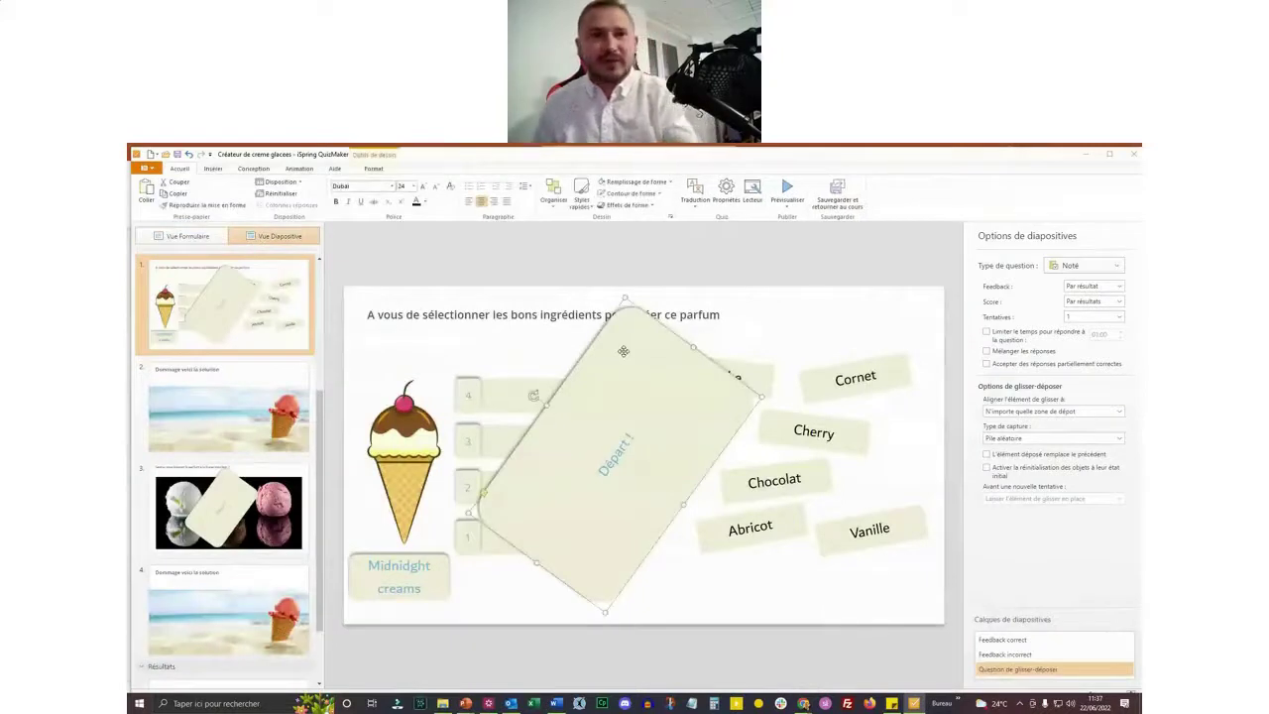
key("Delete")
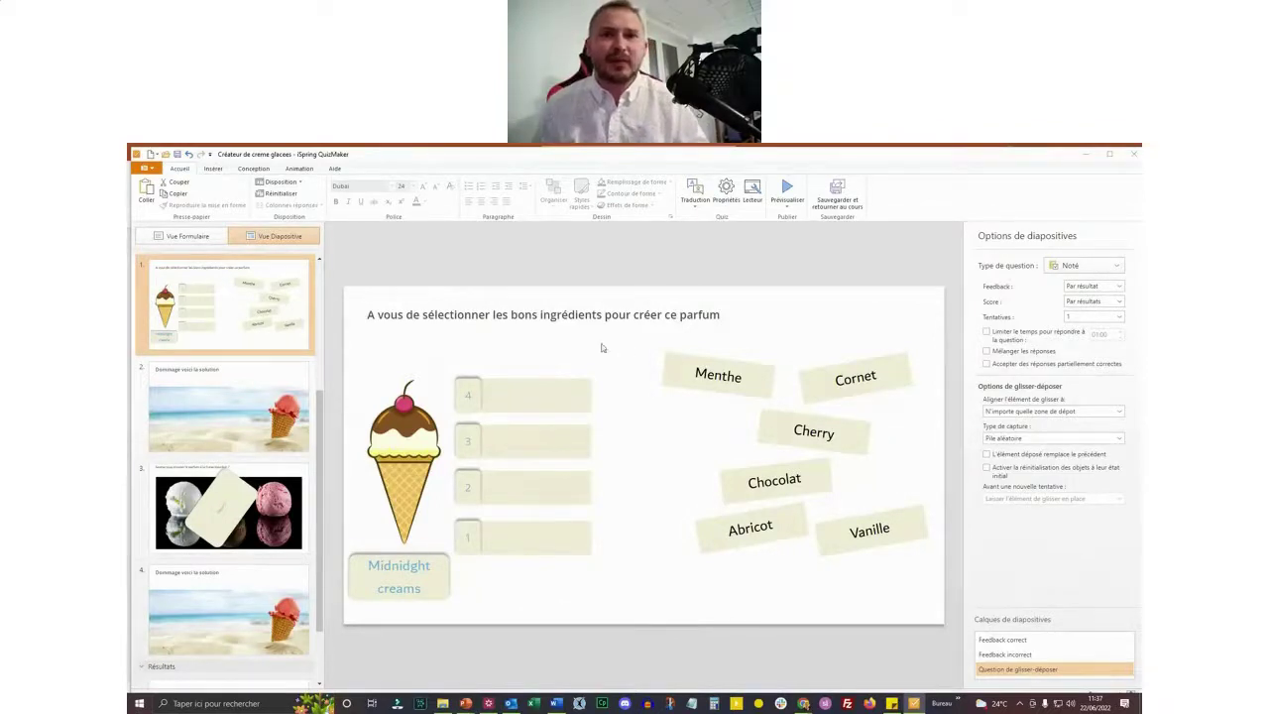
Step: Examine the six ingredient labels and the empty numbered drop zones on the ice cream question's slide
left_click(680, 363)
left_click(805, 373)
left_click(812, 428)
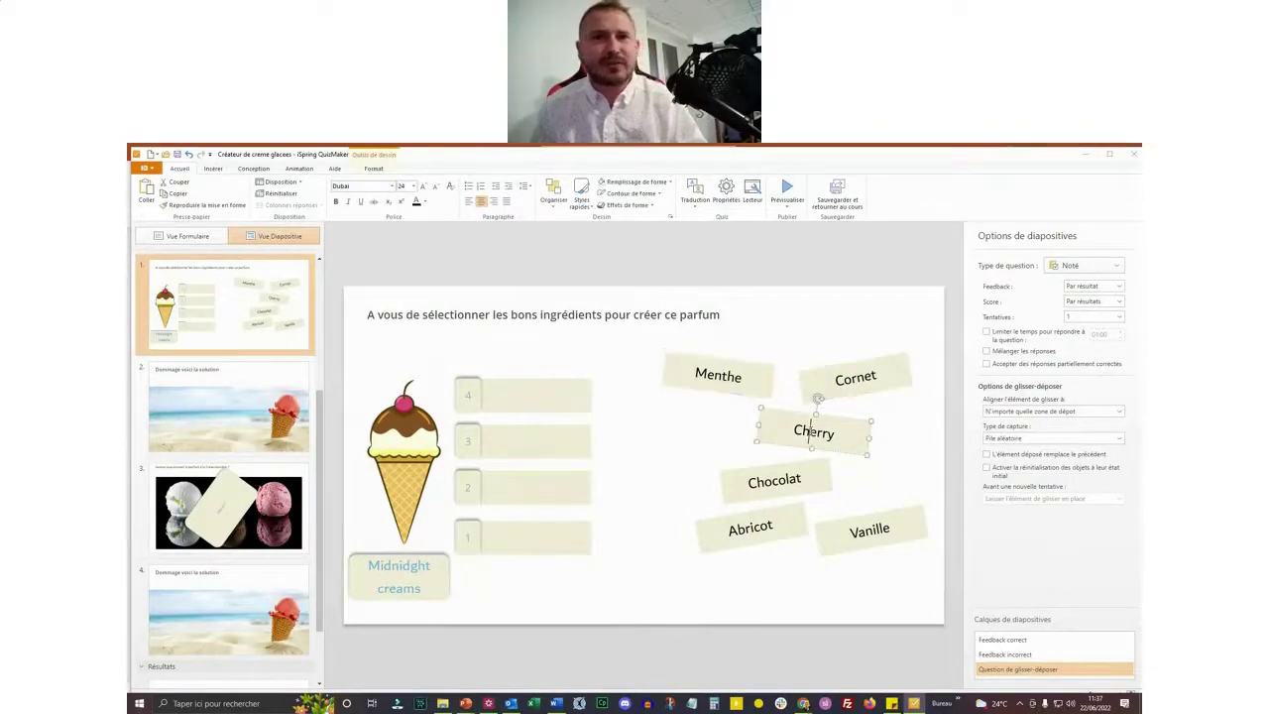
left_click(795, 478)
left_click(884, 527)
left_click(792, 534)
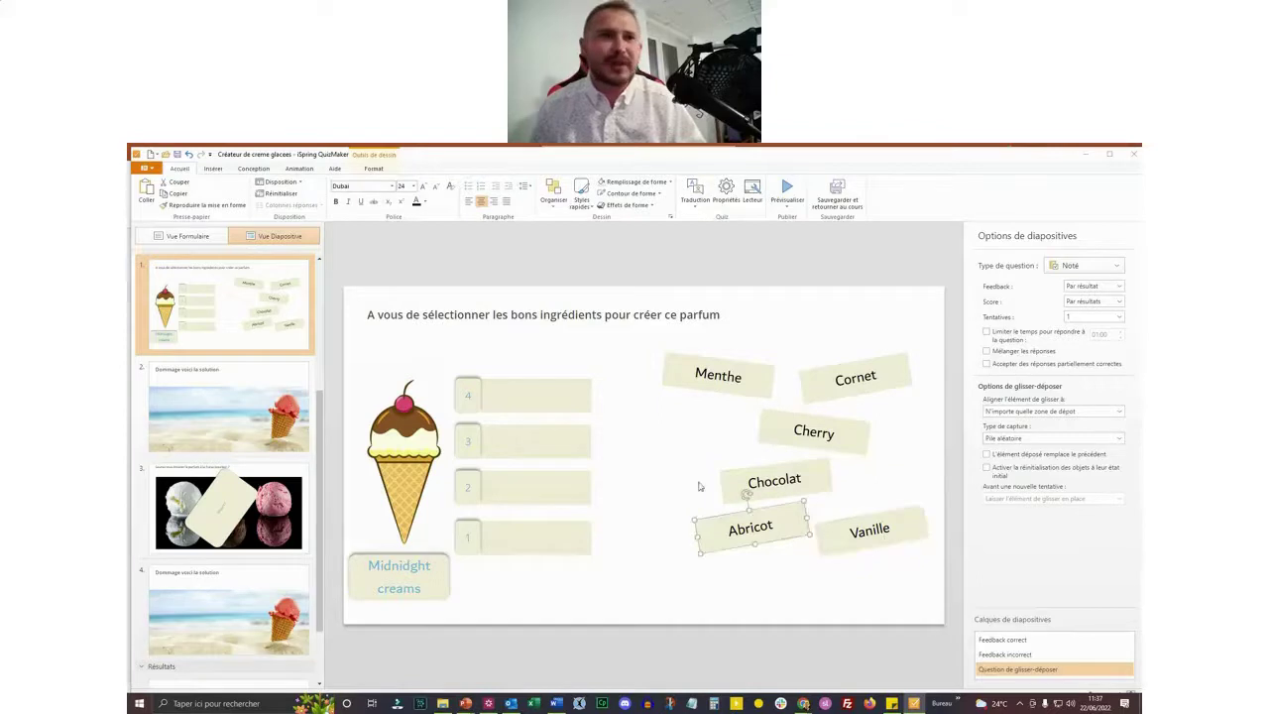
left_click(586, 397)
left_click(567, 461)
left_click(565, 480)
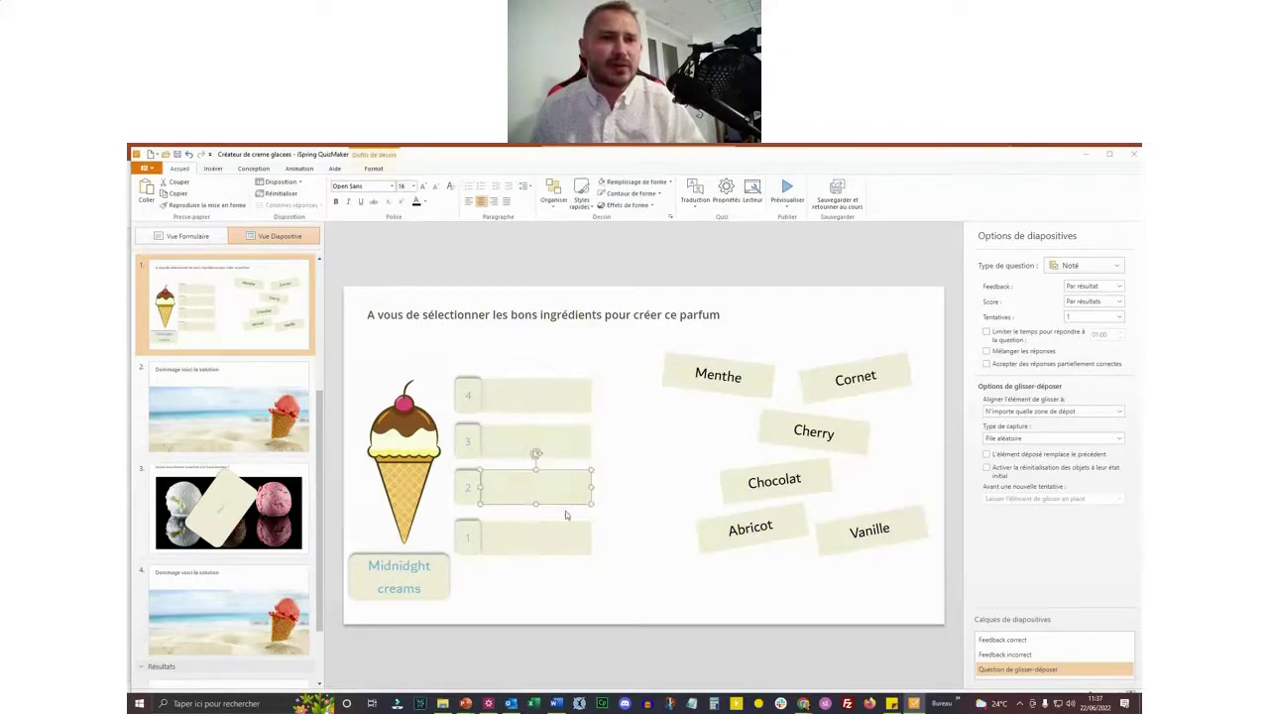
left_click(564, 533)
left_click(561, 493)
left_click(562, 451)
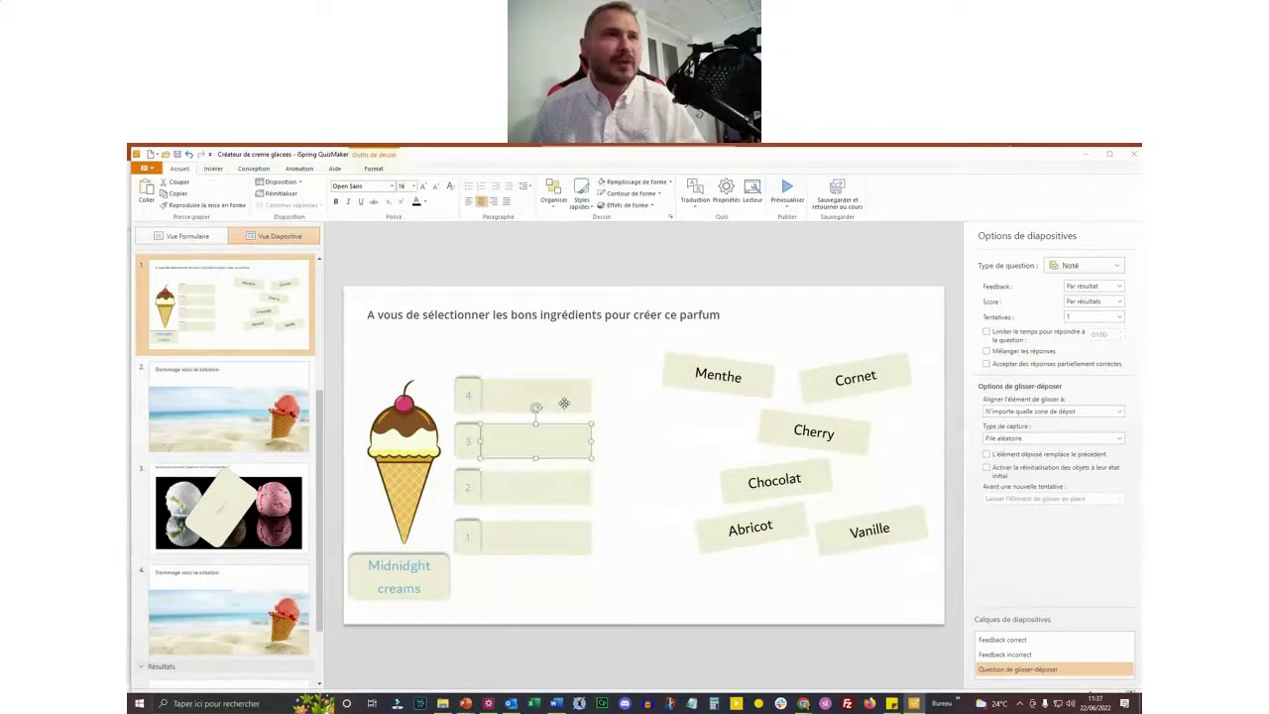
Step: Examine the draggable element and drop target choices in the drag-and-drop question's correct matches table
left_click(220, 239)
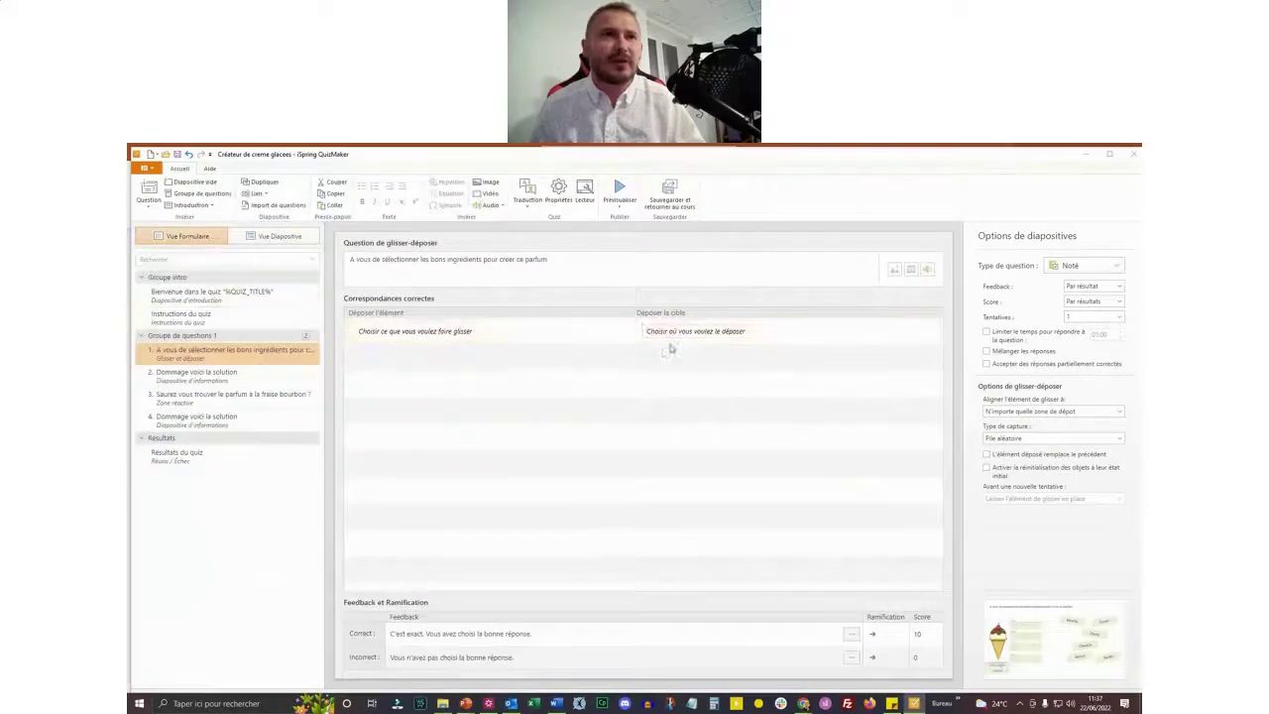
left_click(566, 335)
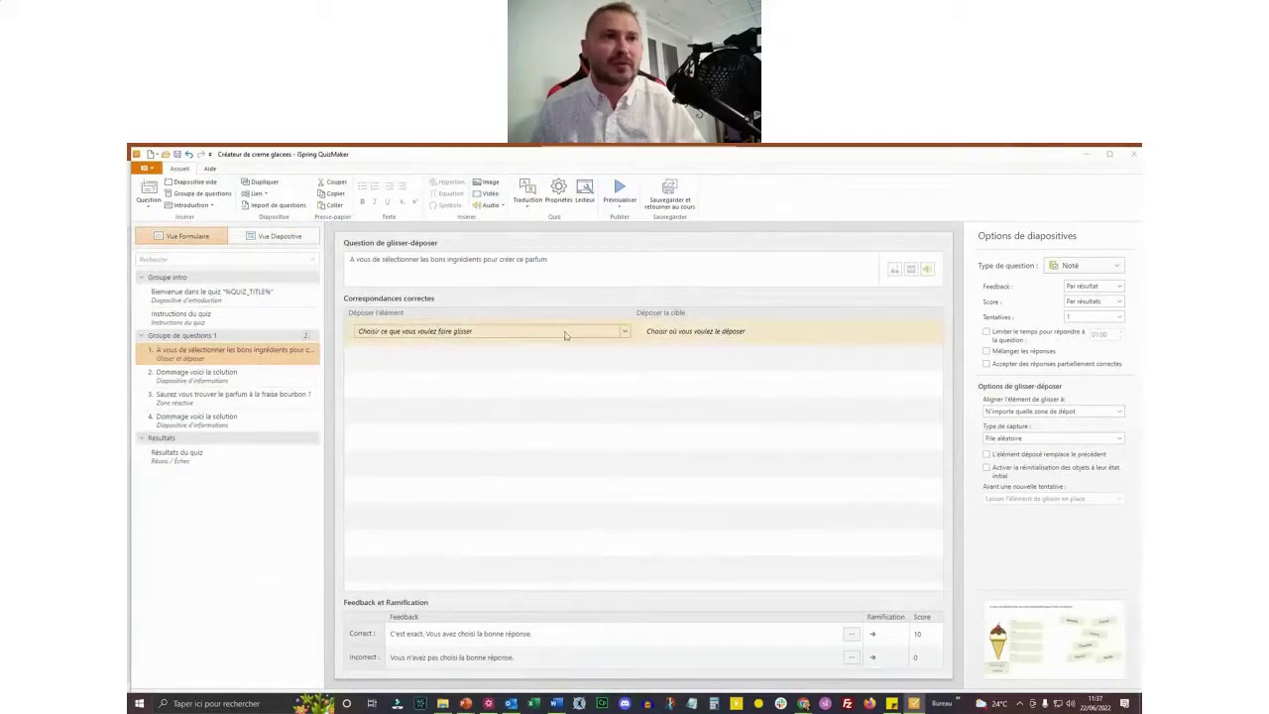
left_click(409, 331)
left_click(409, 331)
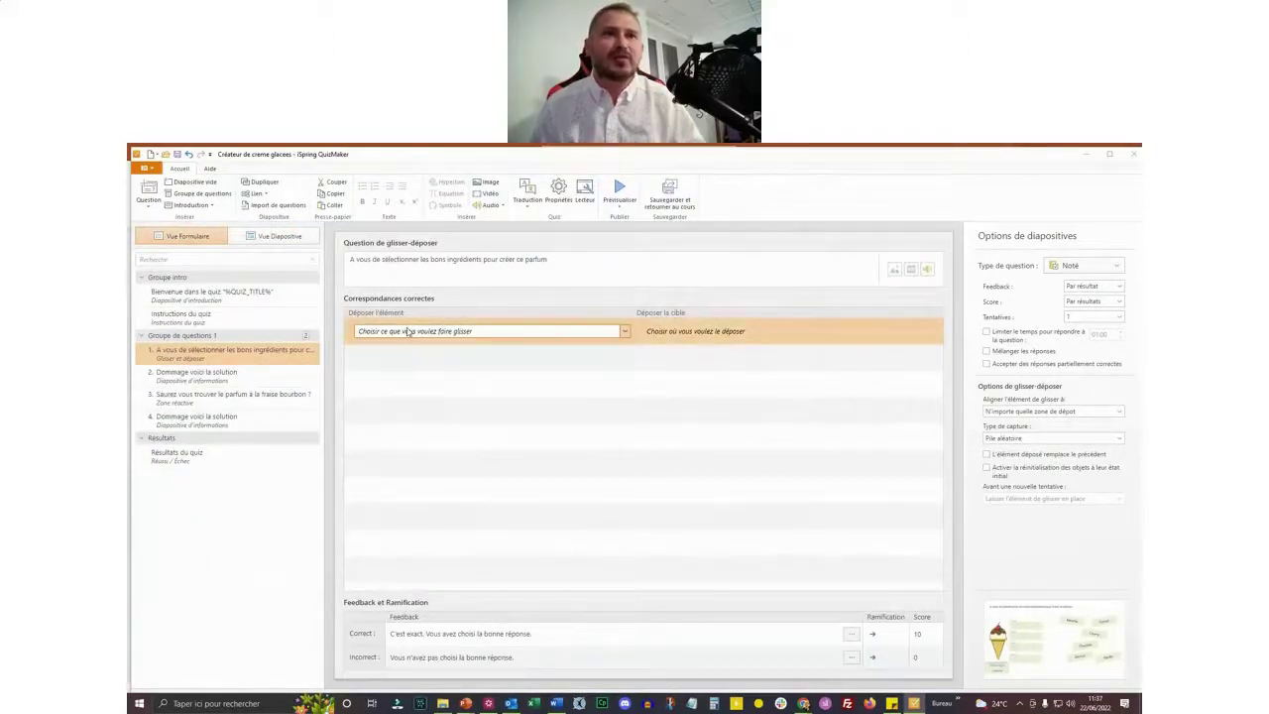
left_click(665, 334)
left_click(694, 334)
left_click(547, 334)
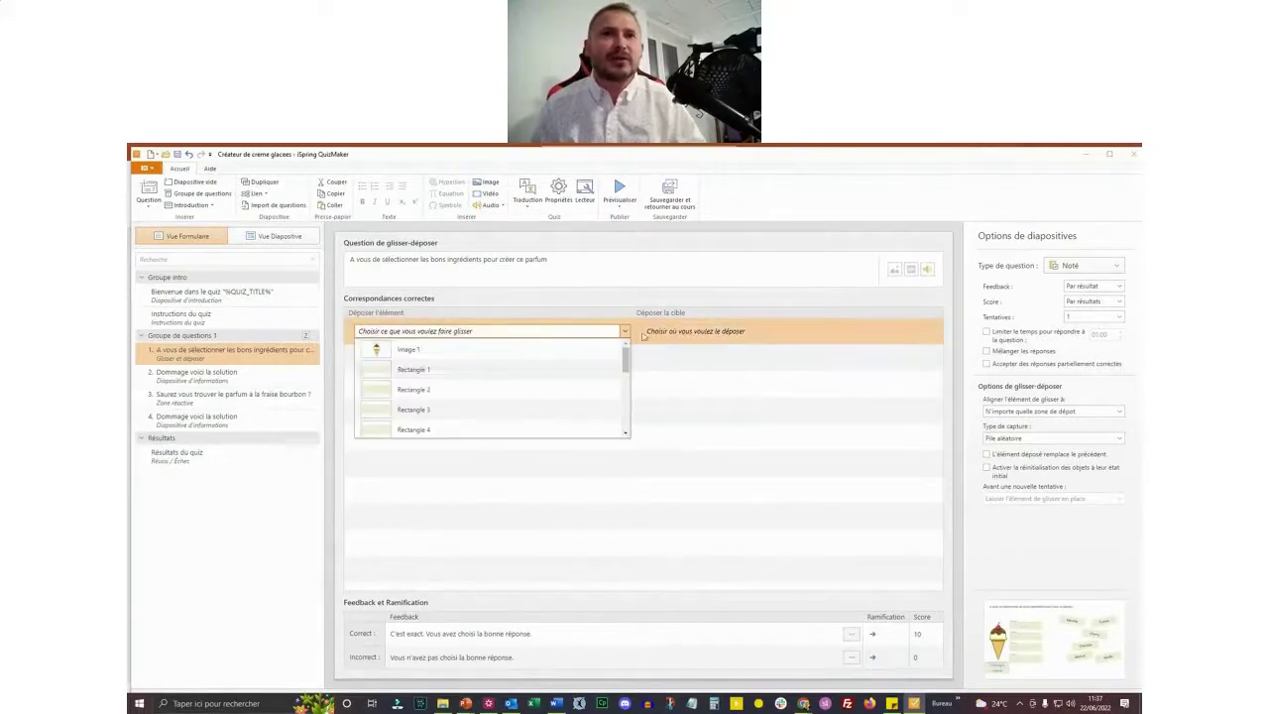
left_click(721, 335)
left_click(706, 329)
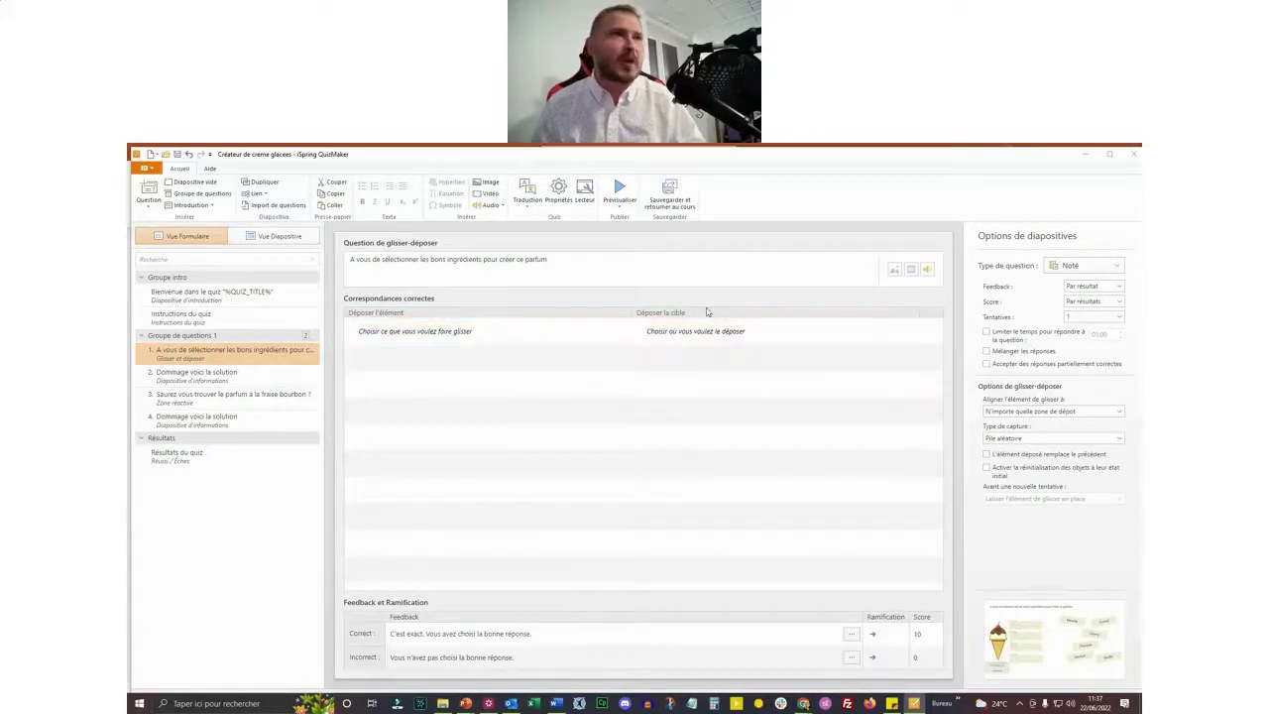
Step: Look through the available question types, and review the drag-and-drop question's slide before returning to its form
left_click(150, 207)
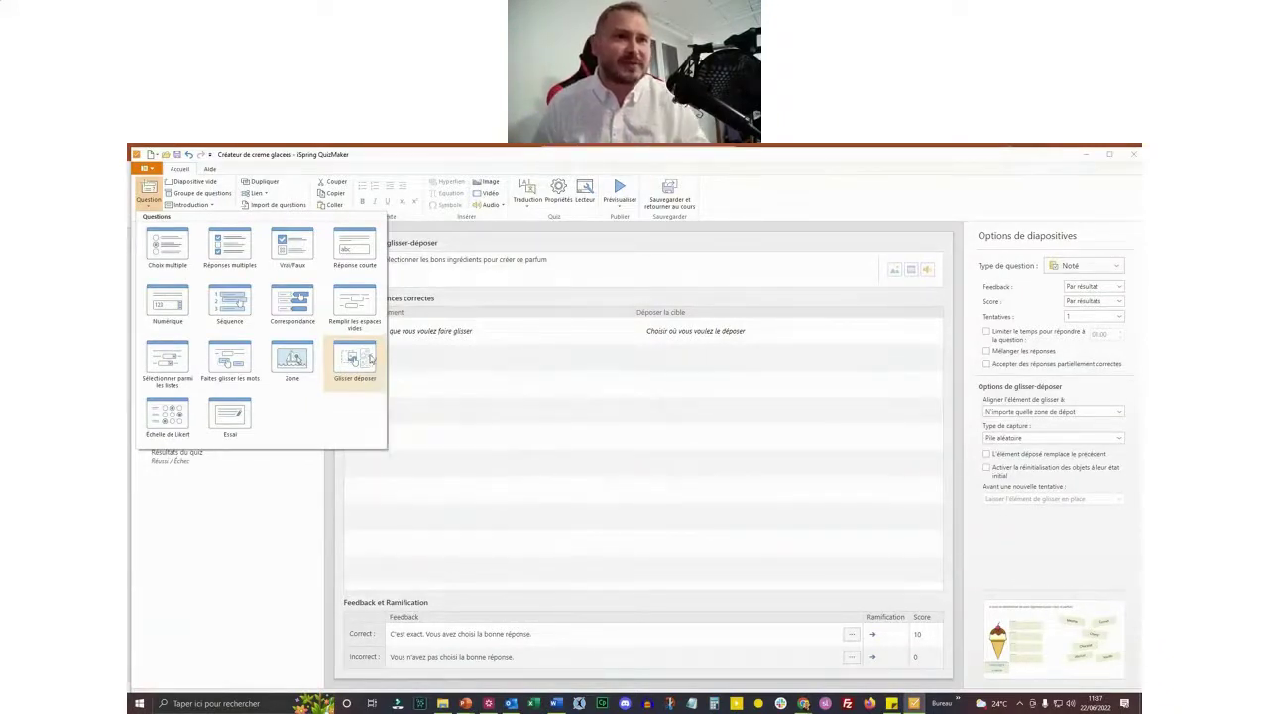
left_click(440, 366)
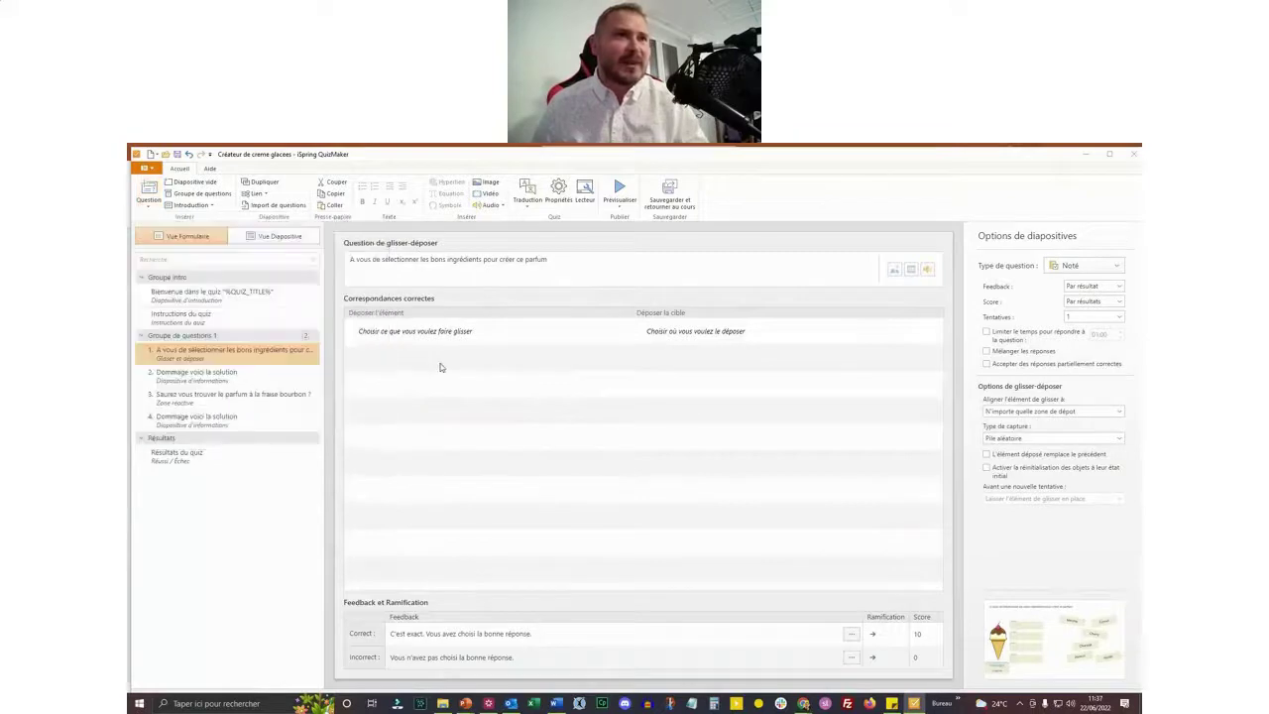
left_click(281, 237)
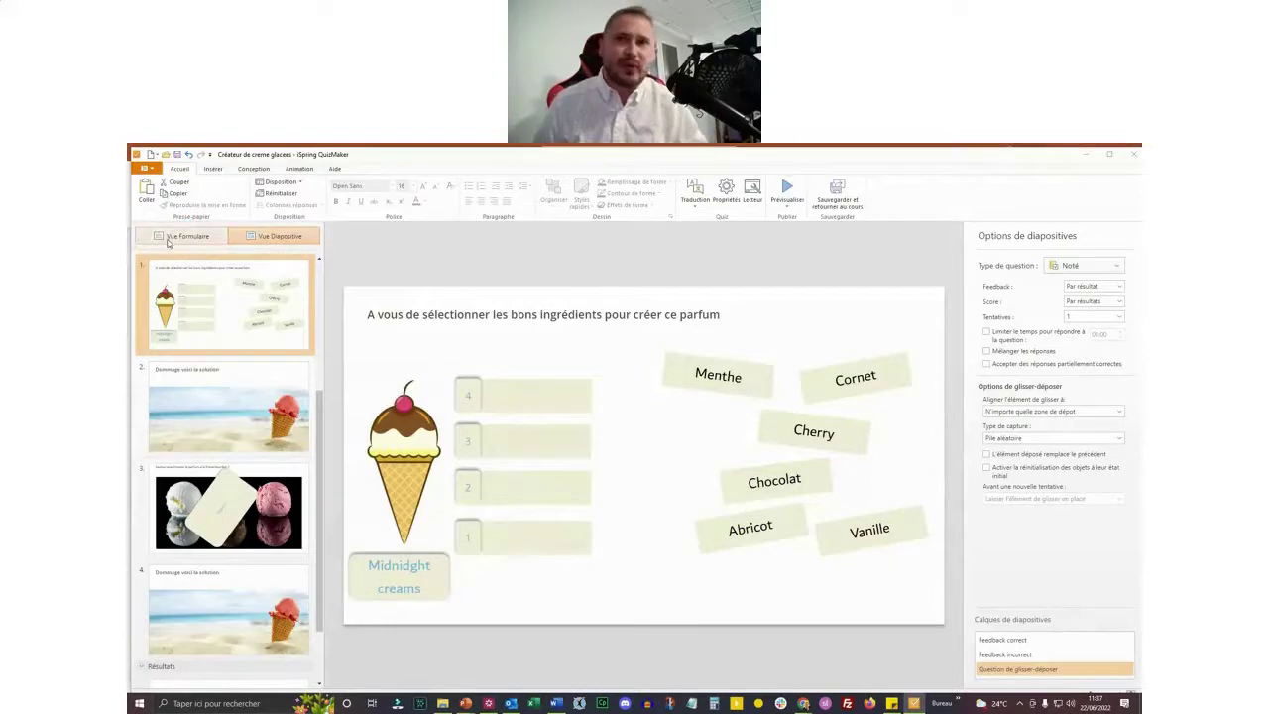
left_click(203, 236)
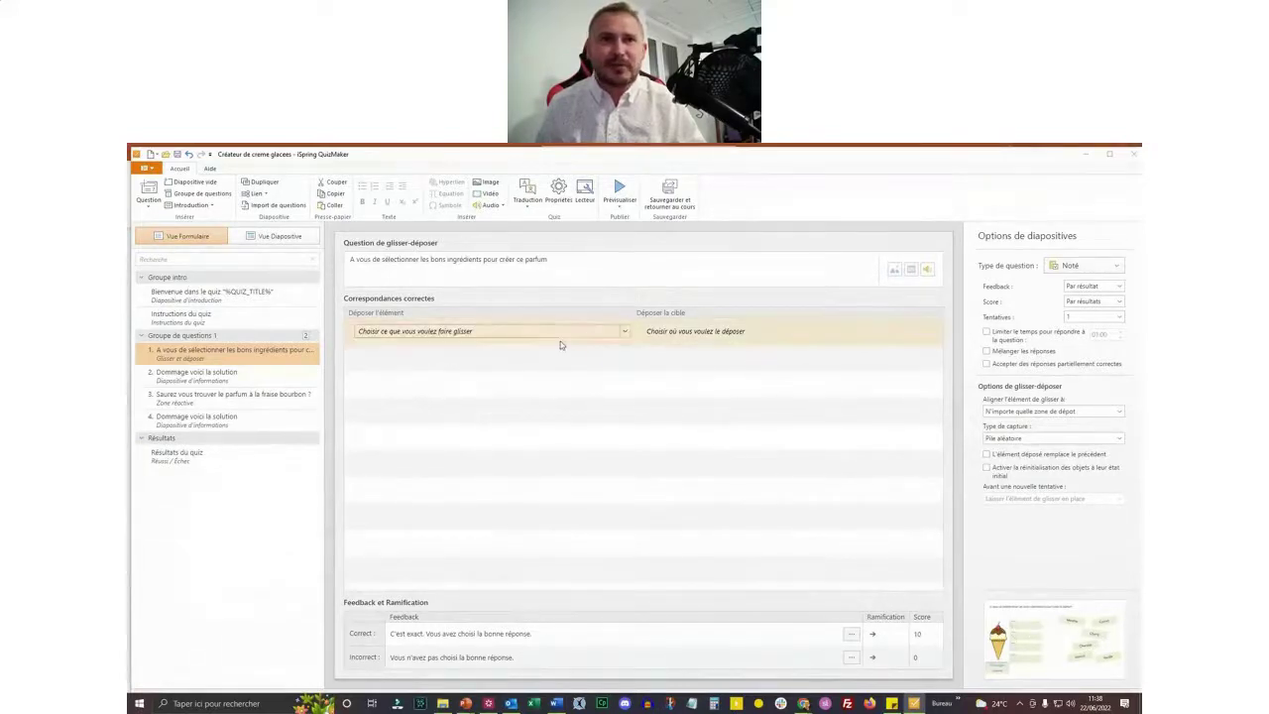
Step: Add the first correct match, pairing the "Cornet" label with the drop zone Rectangle 1
left_click(625, 331)
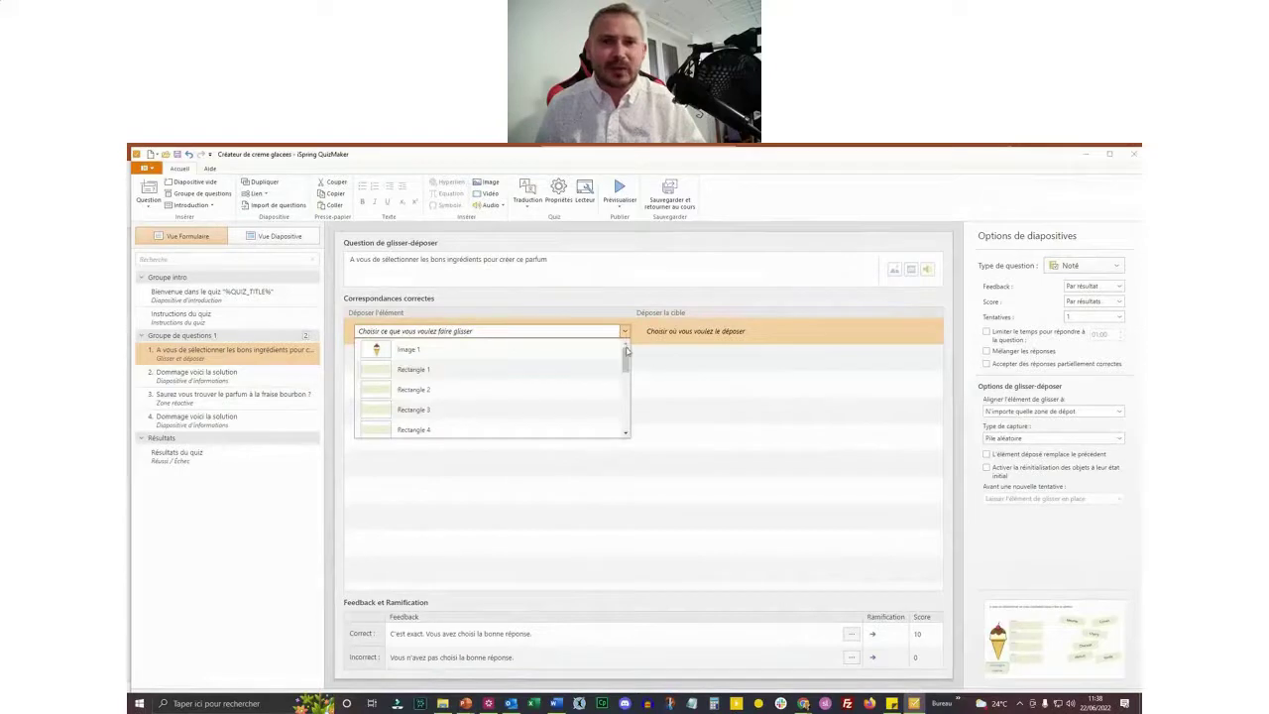
left_click_drag(627, 353, 627, 401)
left_click(483, 348)
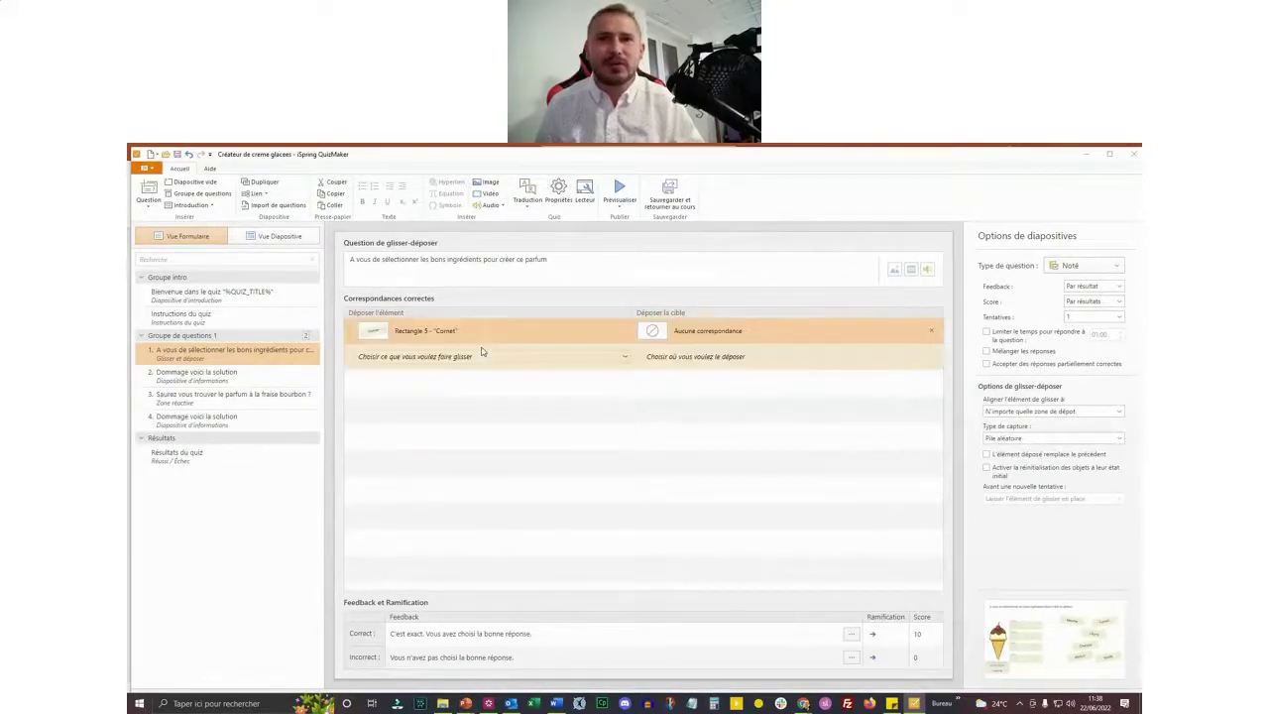
left_click(912, 332)
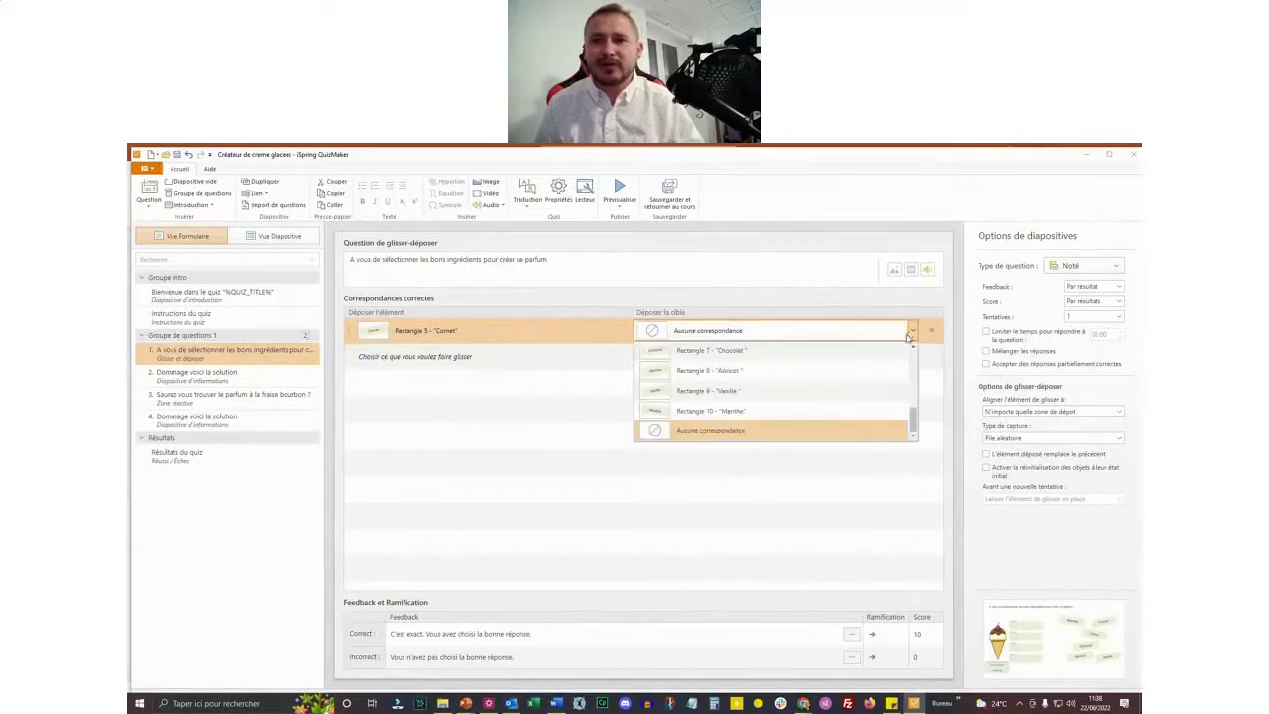
left_click_drag(913, 429, 912, 362)
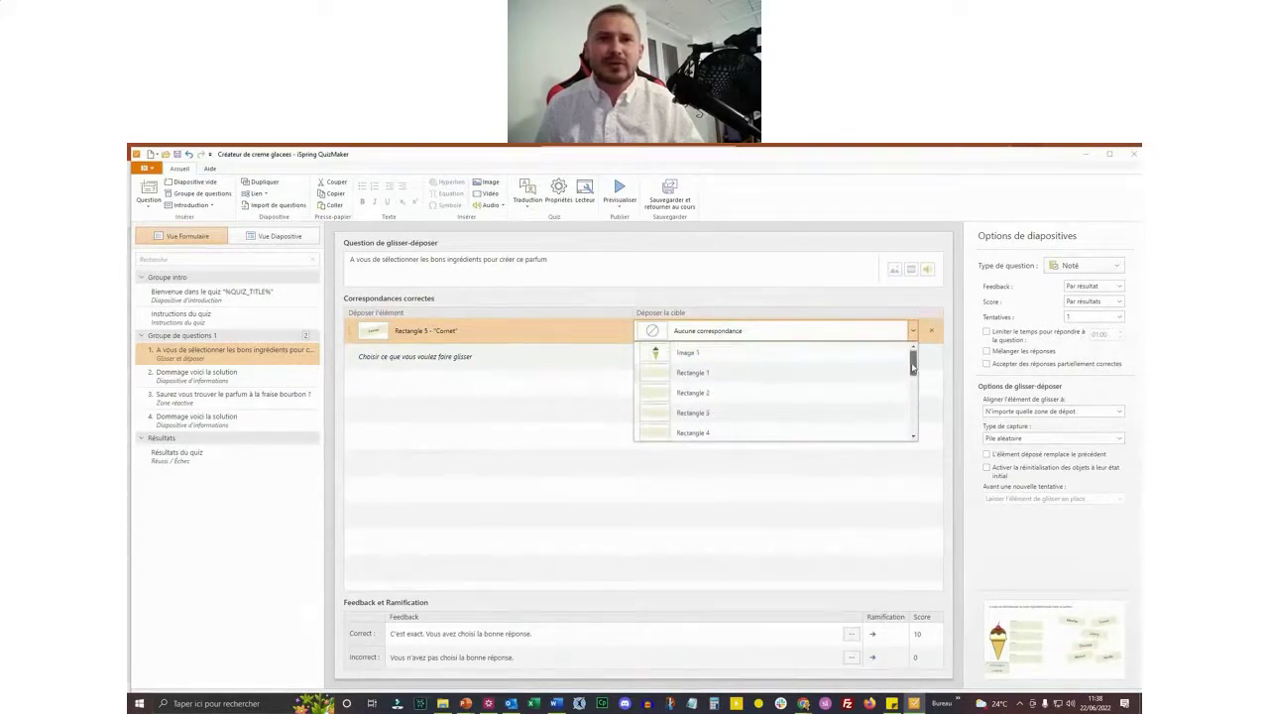
left_click(732, 373)
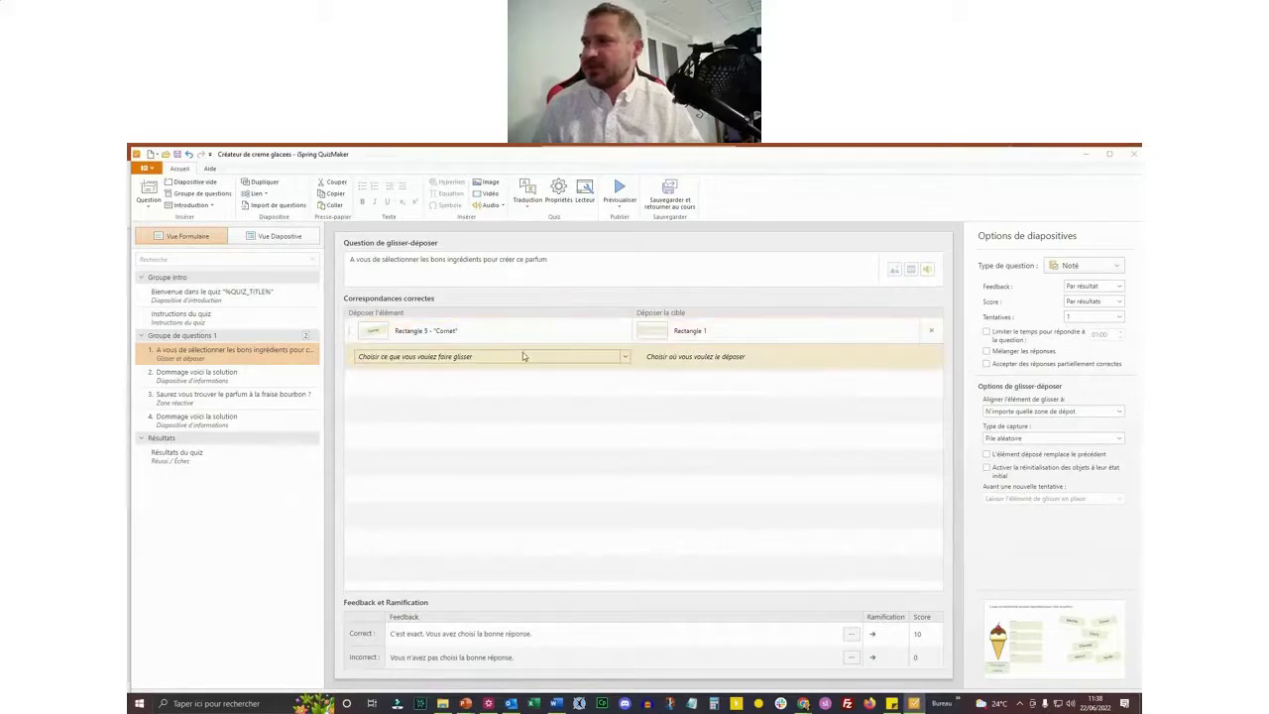
Step: Add a second correct match, pairing the "Vanille" label with the drop zone Rectangle 2
left_click(622, 359)
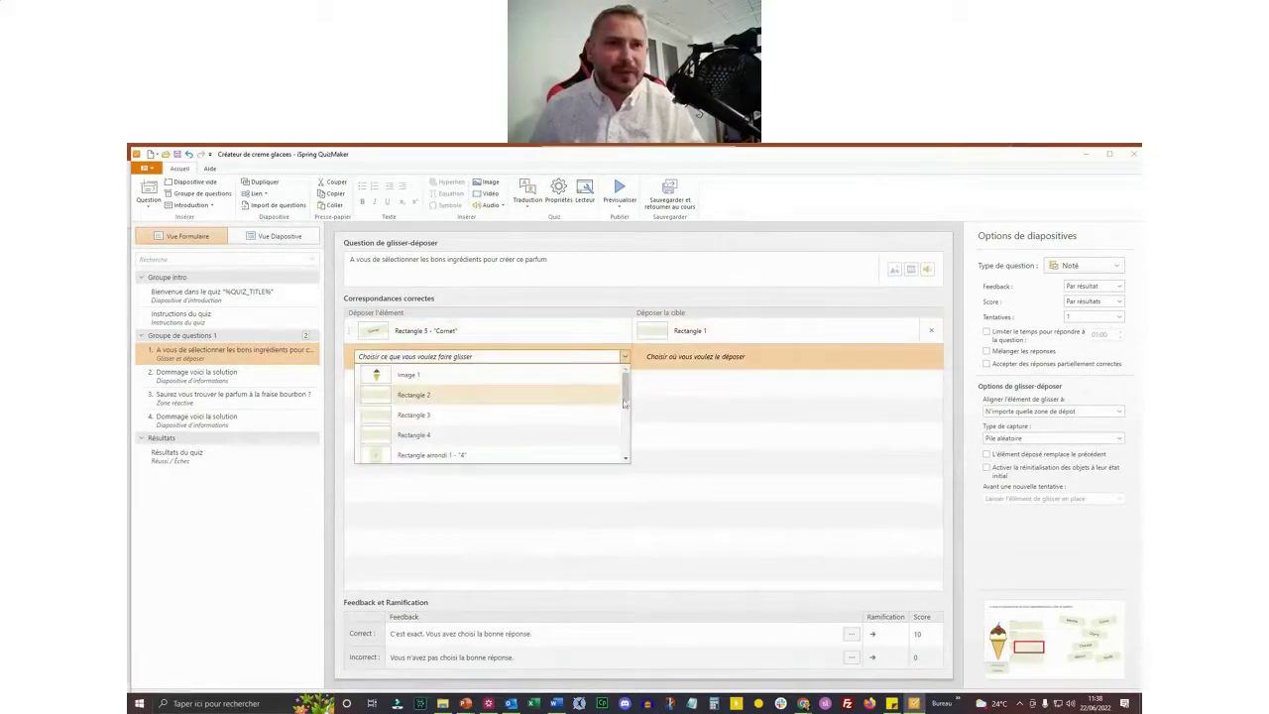
left_click_drag(627, 397, 628, 444)
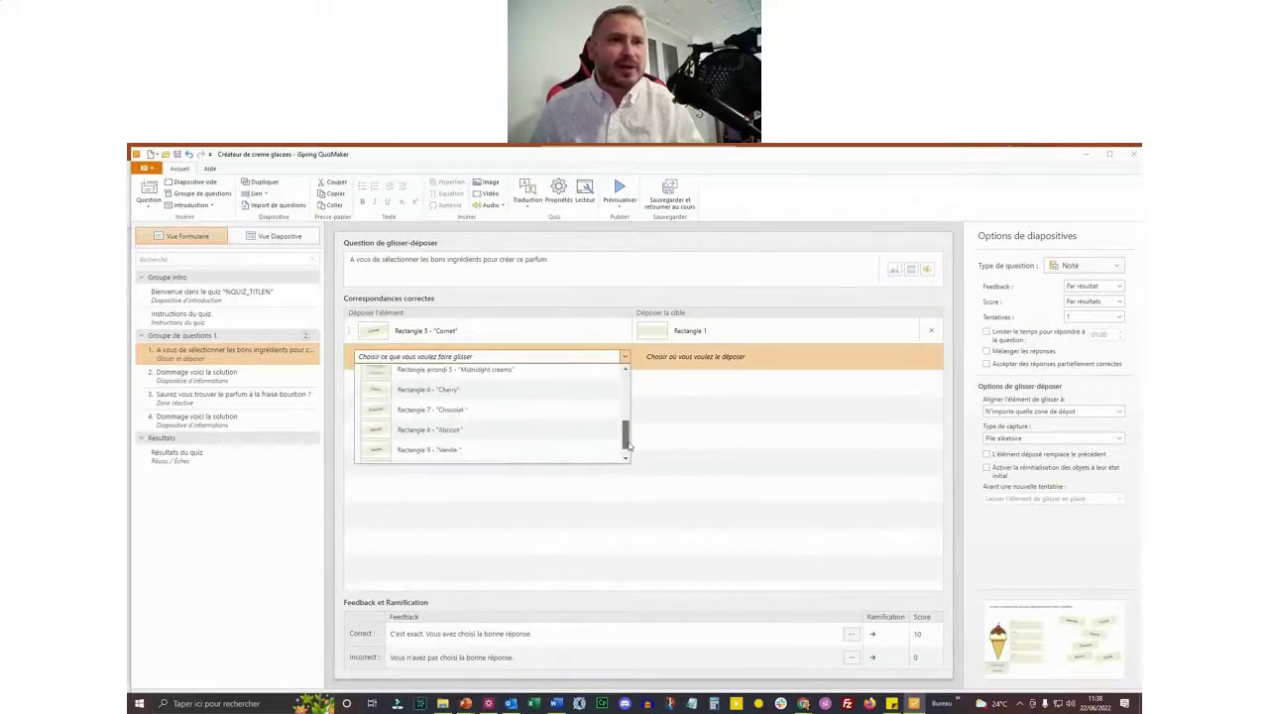
left_click(460, 449)
left_click(906, 359)
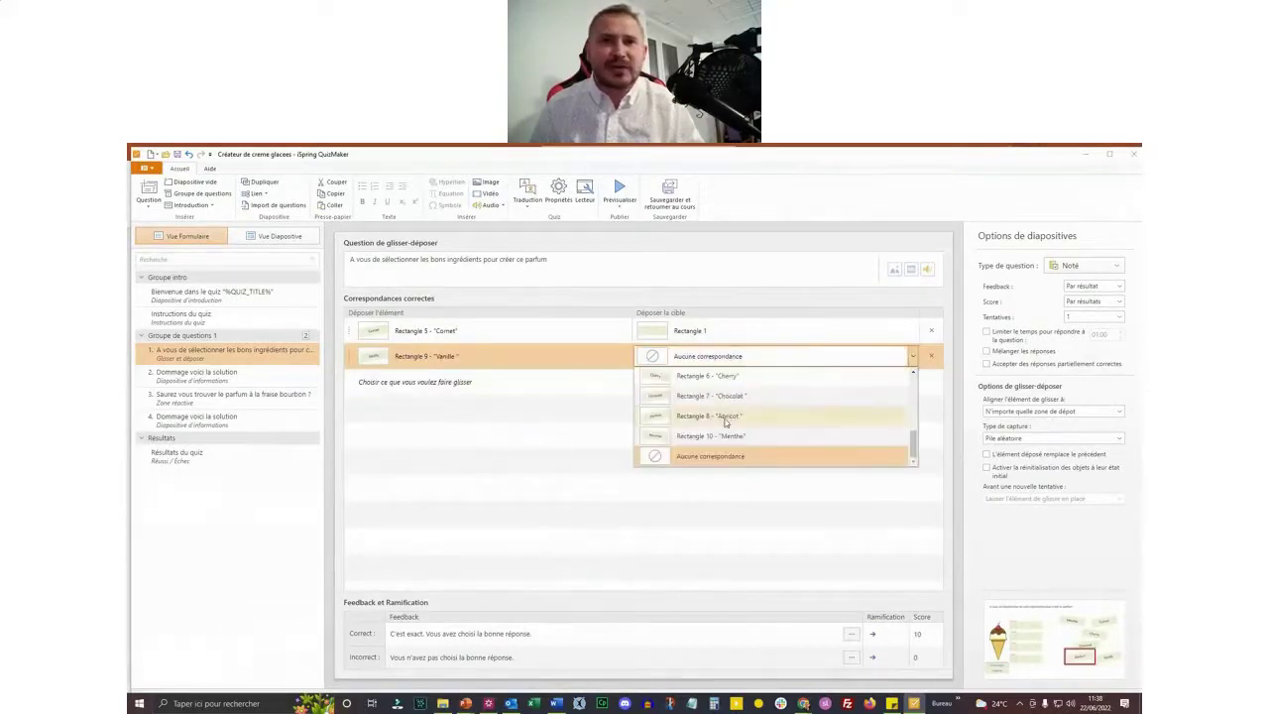
left_click_drag(913, 442, 914, 397)
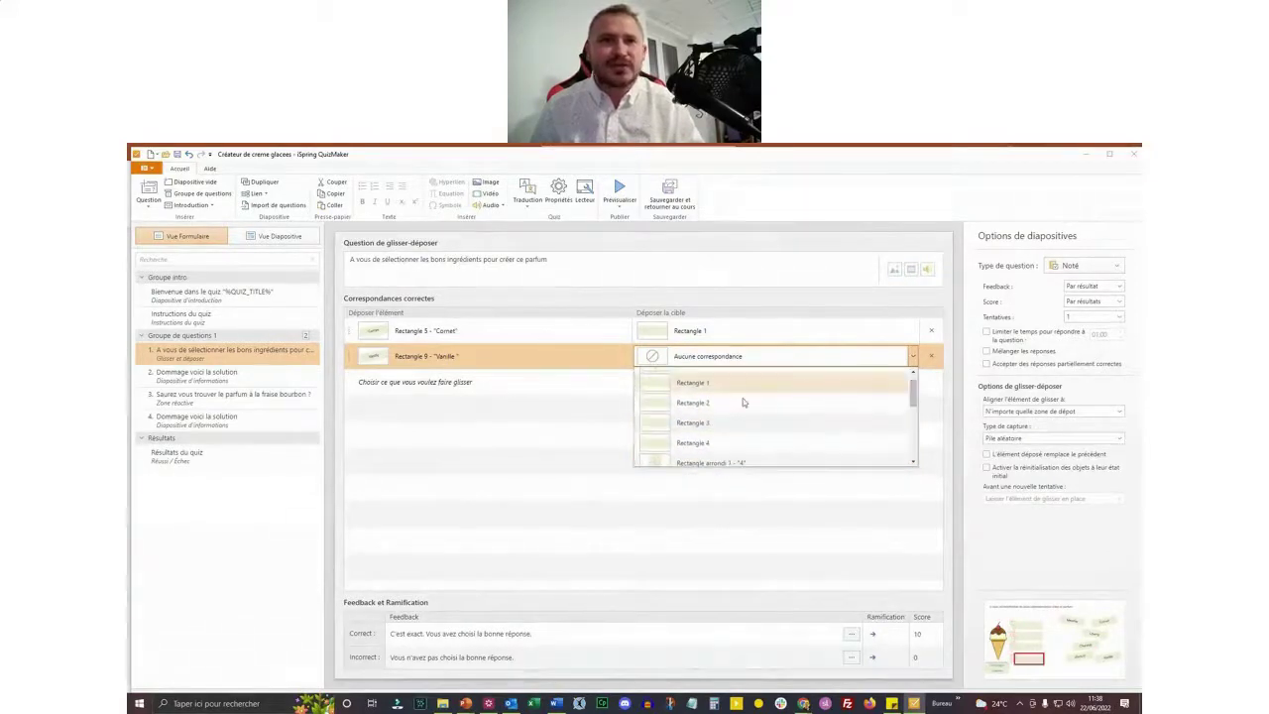
left_click(710, 404)
Step: Add a third correct match, pairing the "Chocolat" label with the drop zone Rectangle 3
left_click(529, 382)
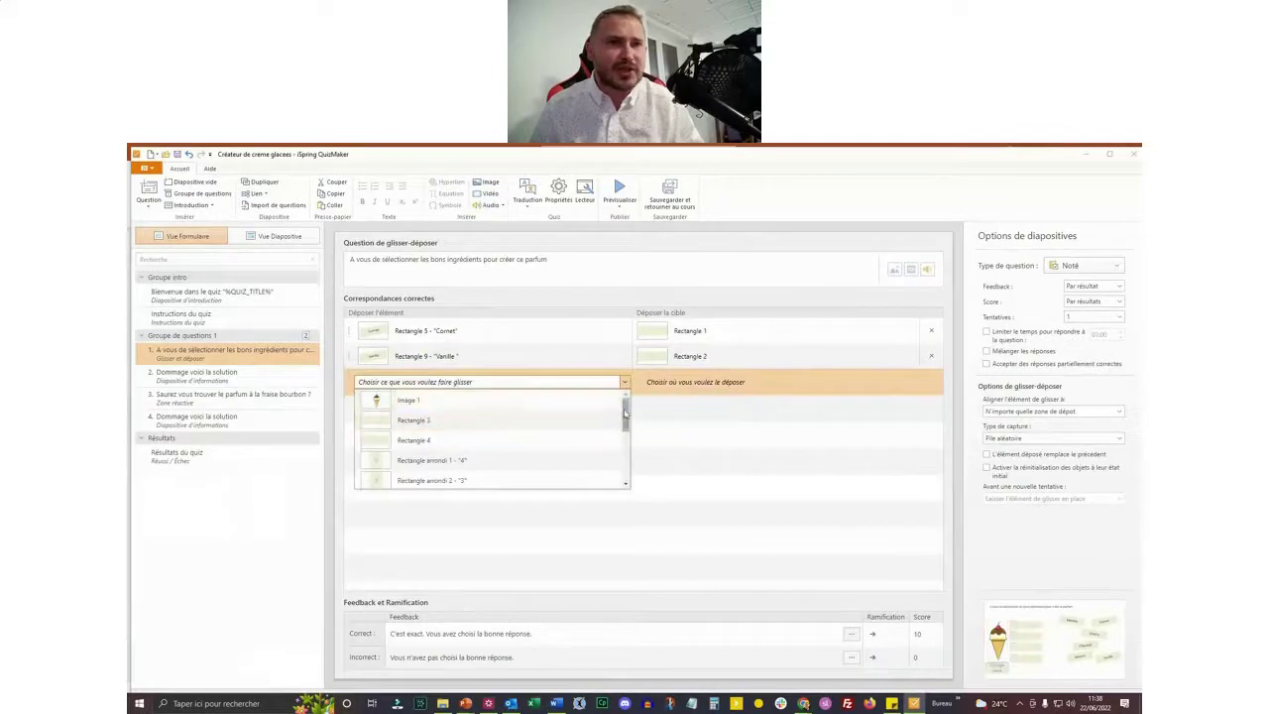
scroll(508, 420, "down", 3)
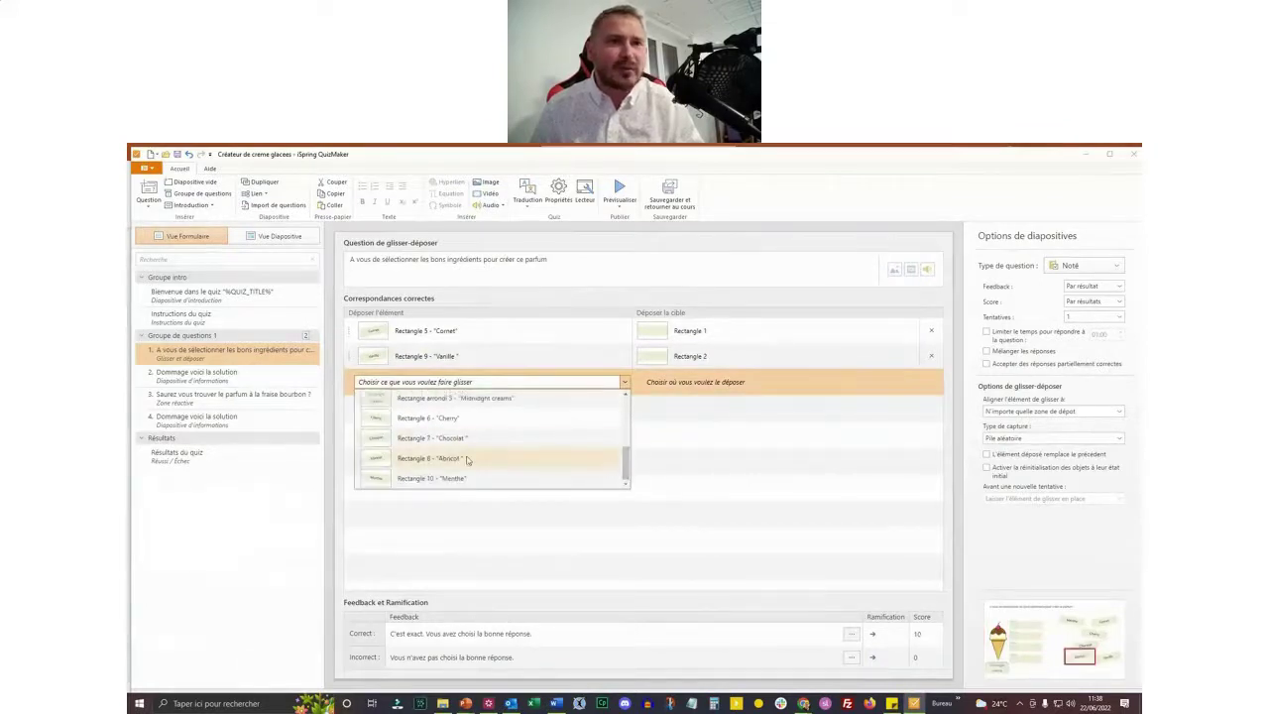
left_click(439, 439)
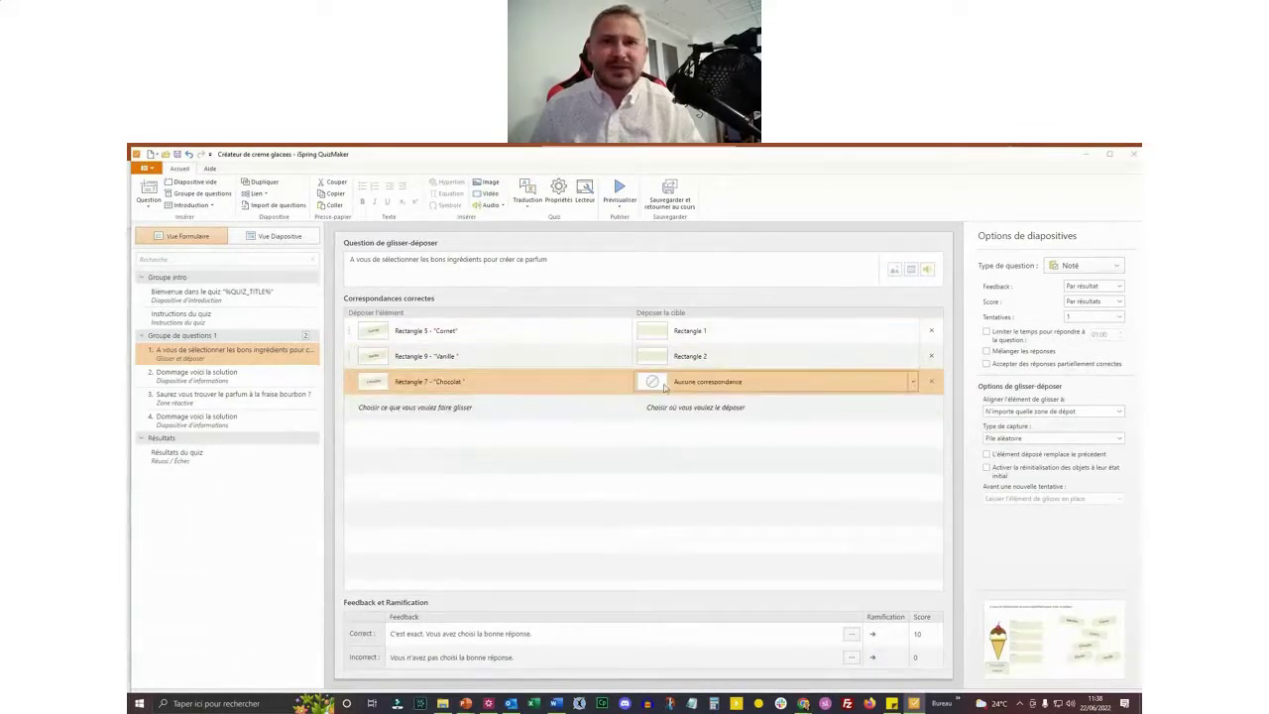
left_click(906, 389)
scroll(903, 430, "up", 3)
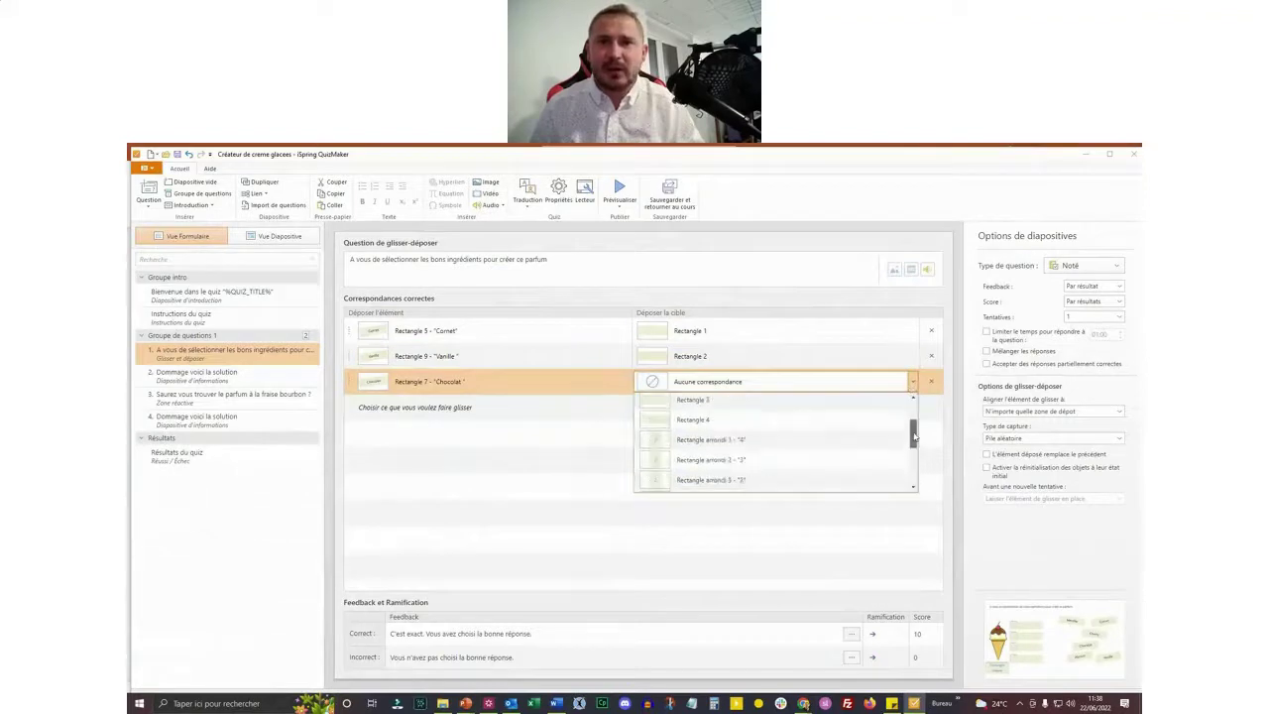
left_click(704, 428)
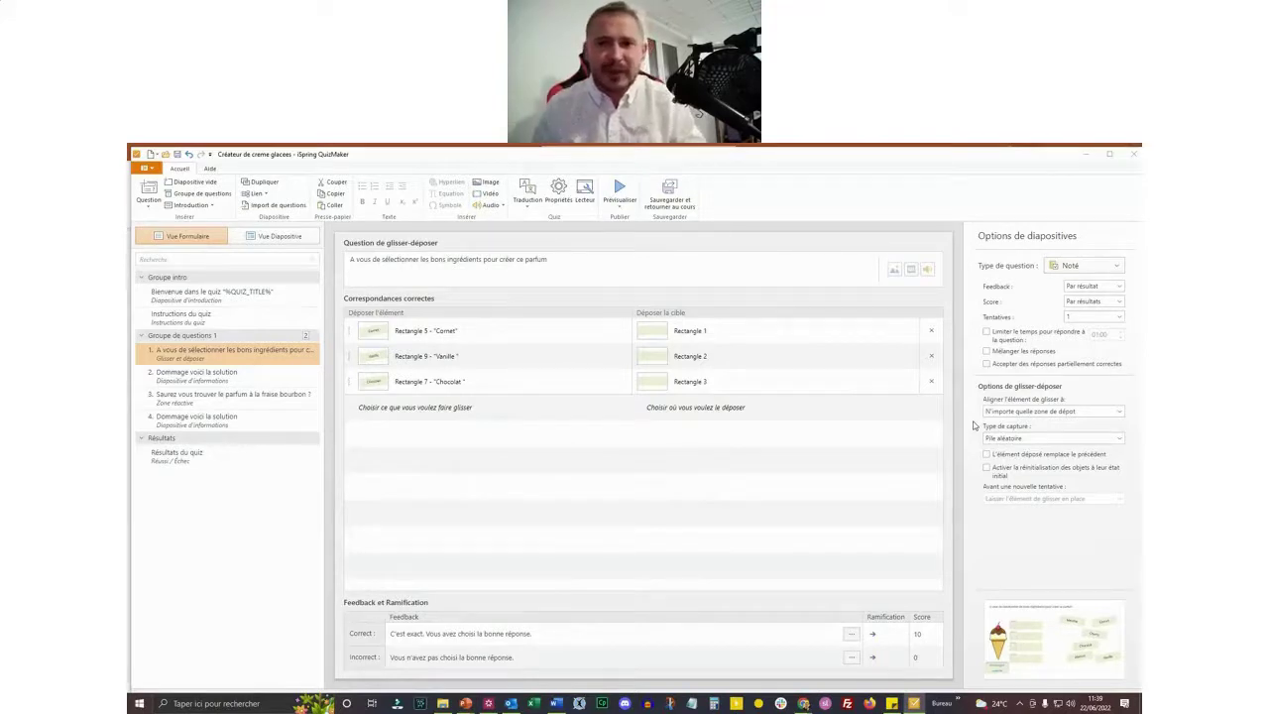
Step: Branch the drag-and-drop question's correct answer to question 3, "Saurez vous trouver le parfum à la fraise bourbon ?"
left_click(899, 636)
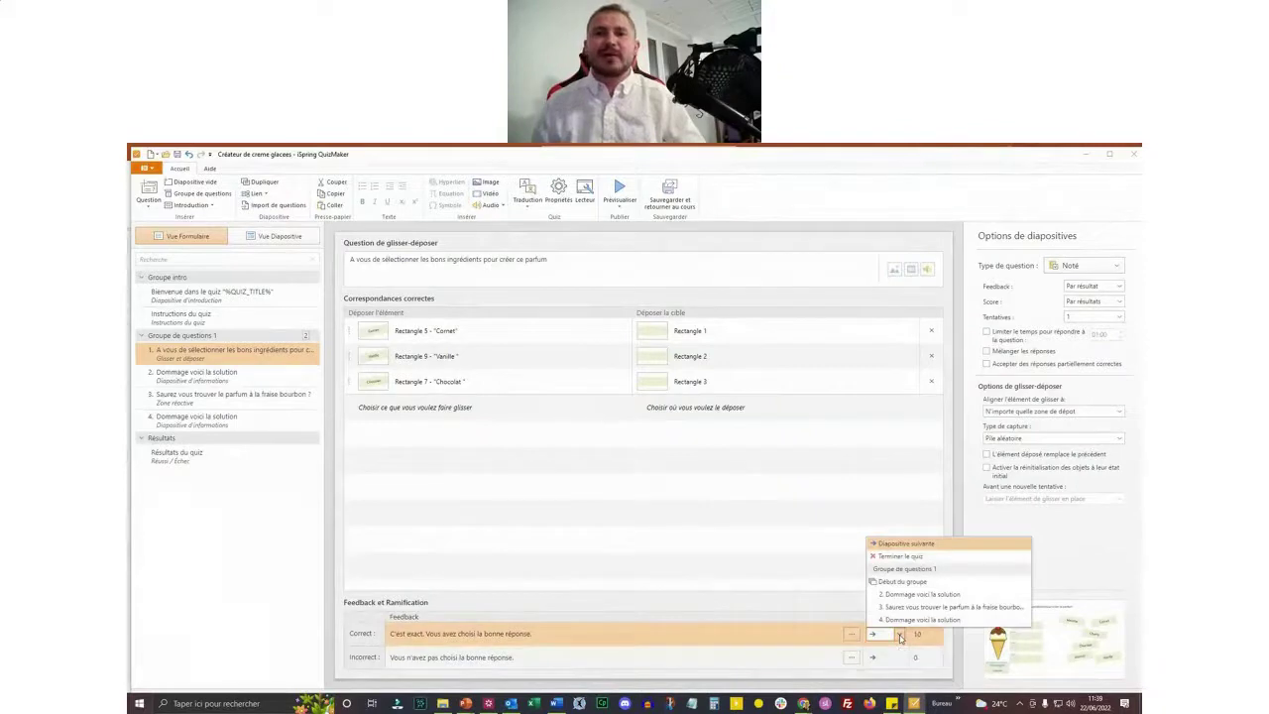
left_click(899, 636)
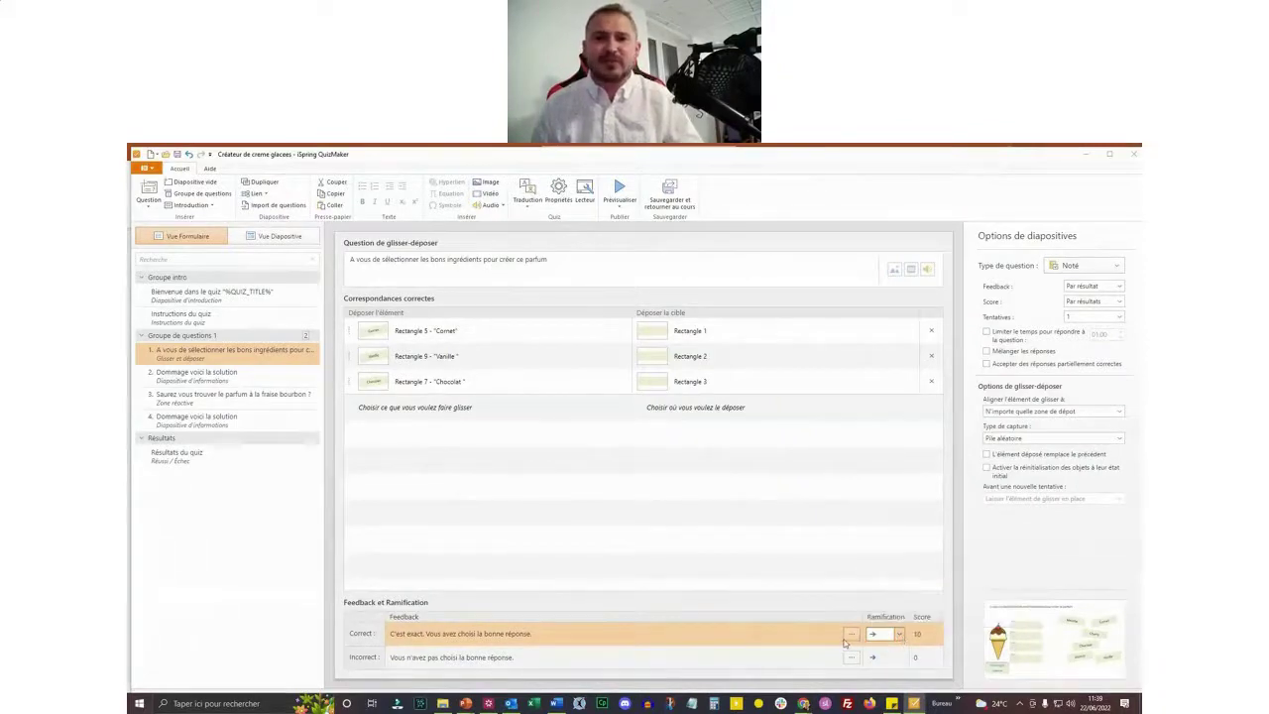
left_click(899, 635)
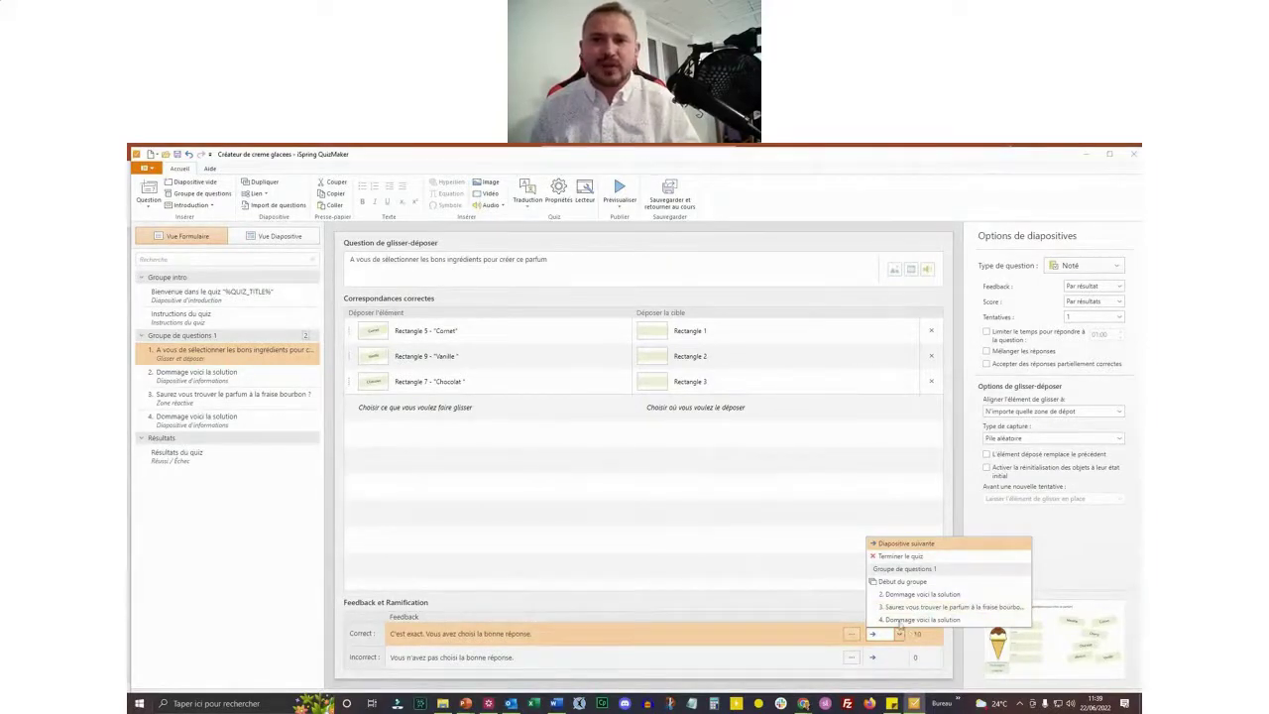
left_click(907, 607)
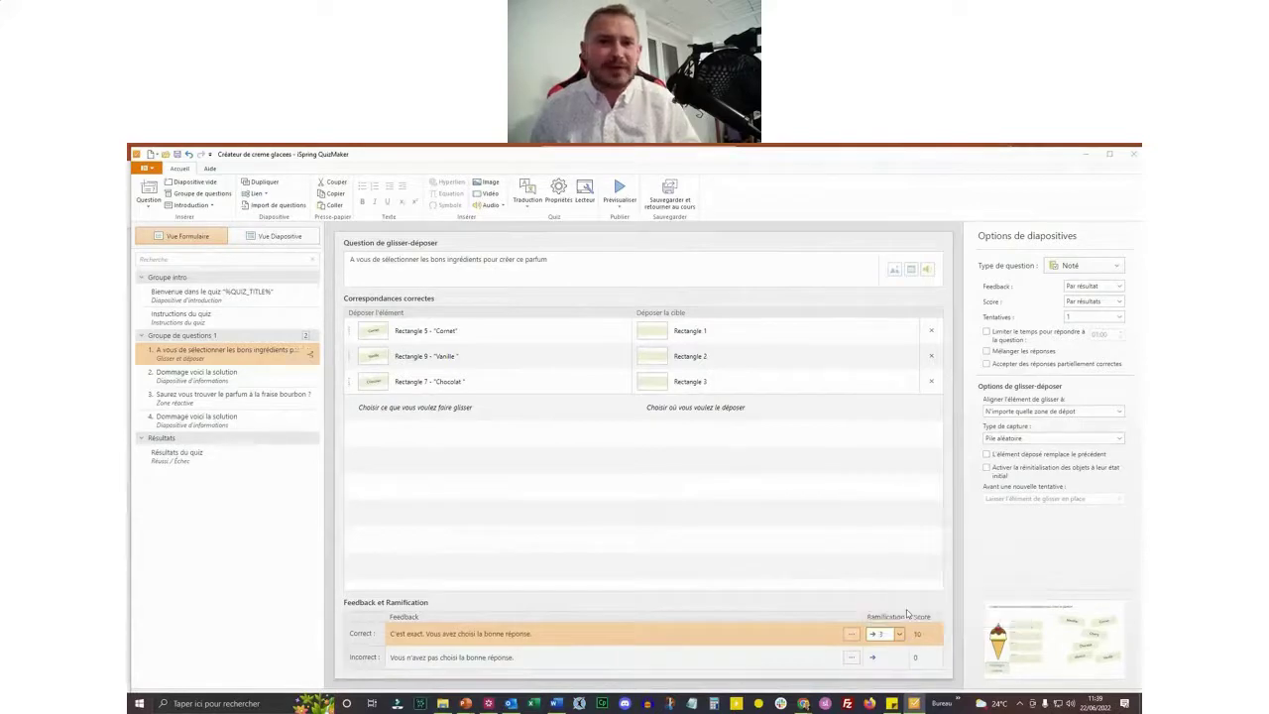
Step: Check question 3, and branch the drag-and-drop question's incorrect answer to slide 2, "Dommage voici la solution"
left_click(183, 403)
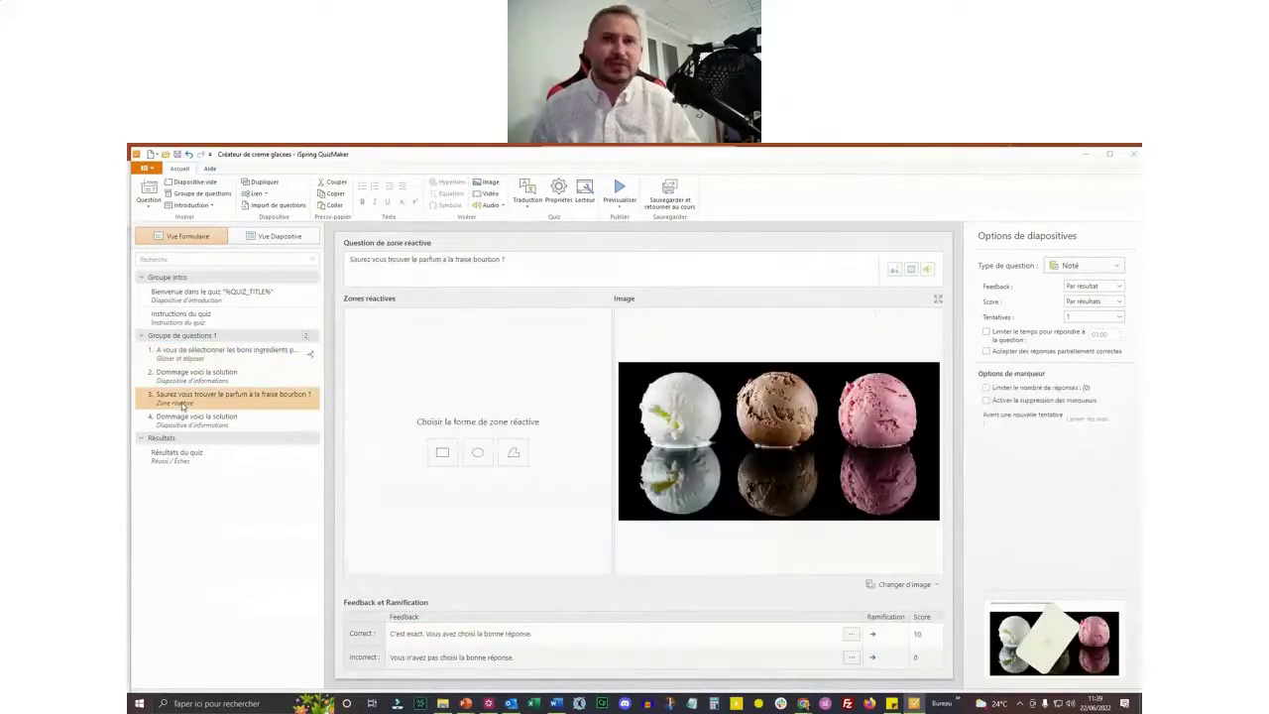
left_click(203, 352)
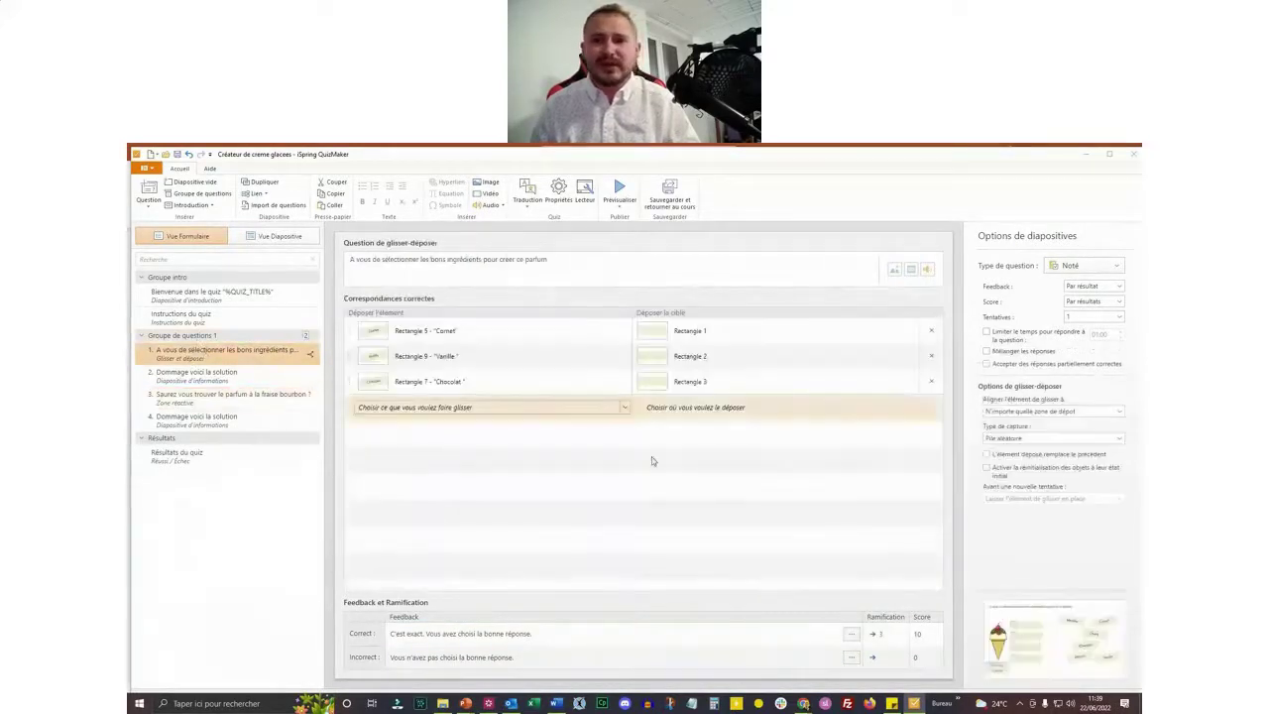
left_click(900, 658)
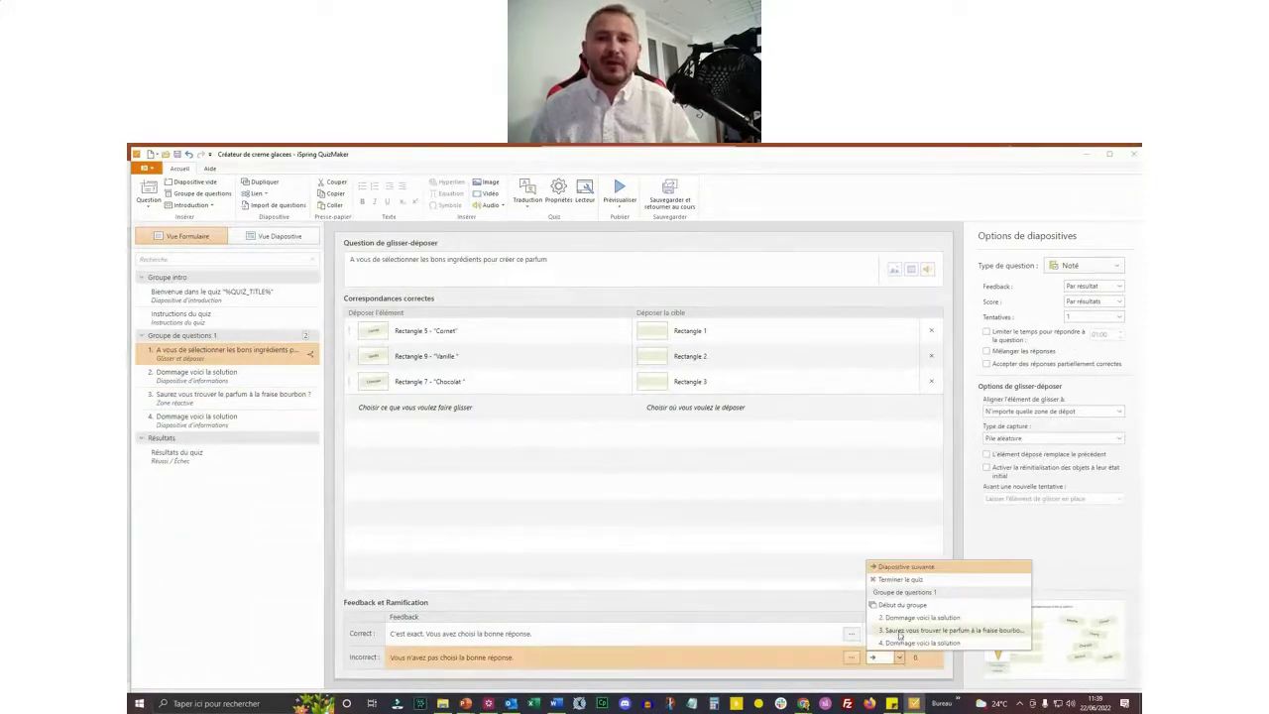
left_click(910, 624)
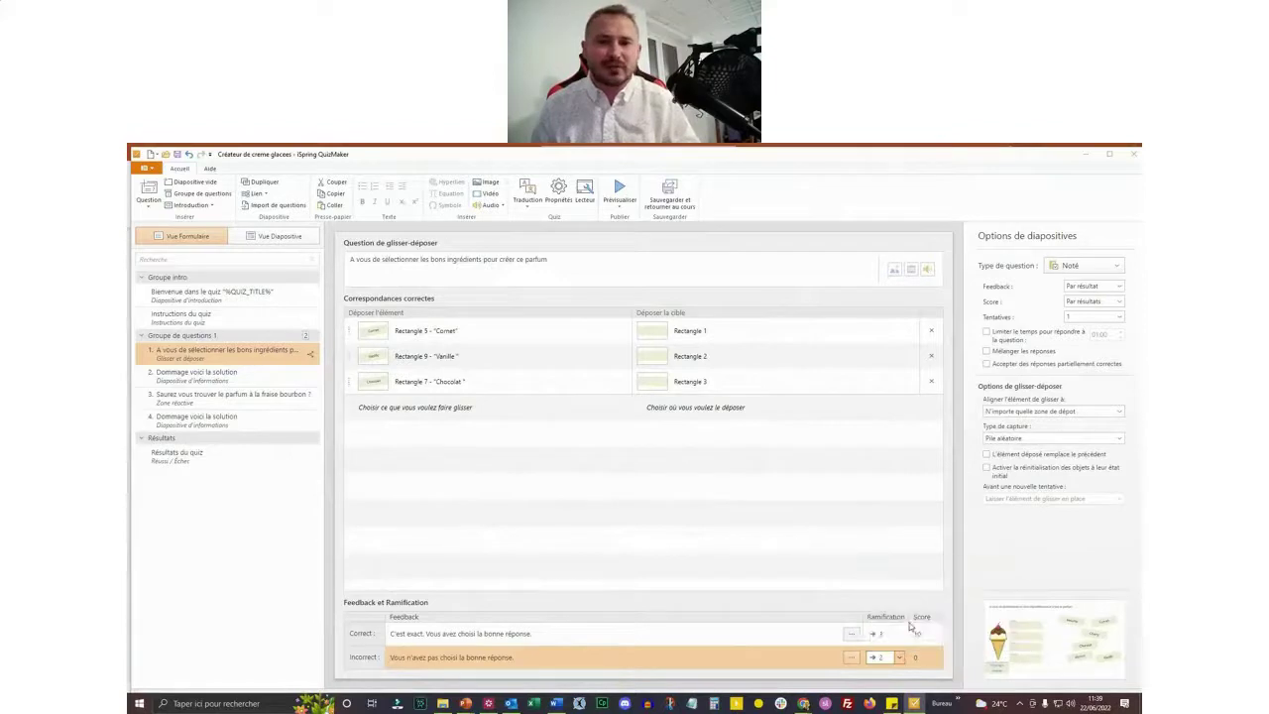
left_click(857, 658)
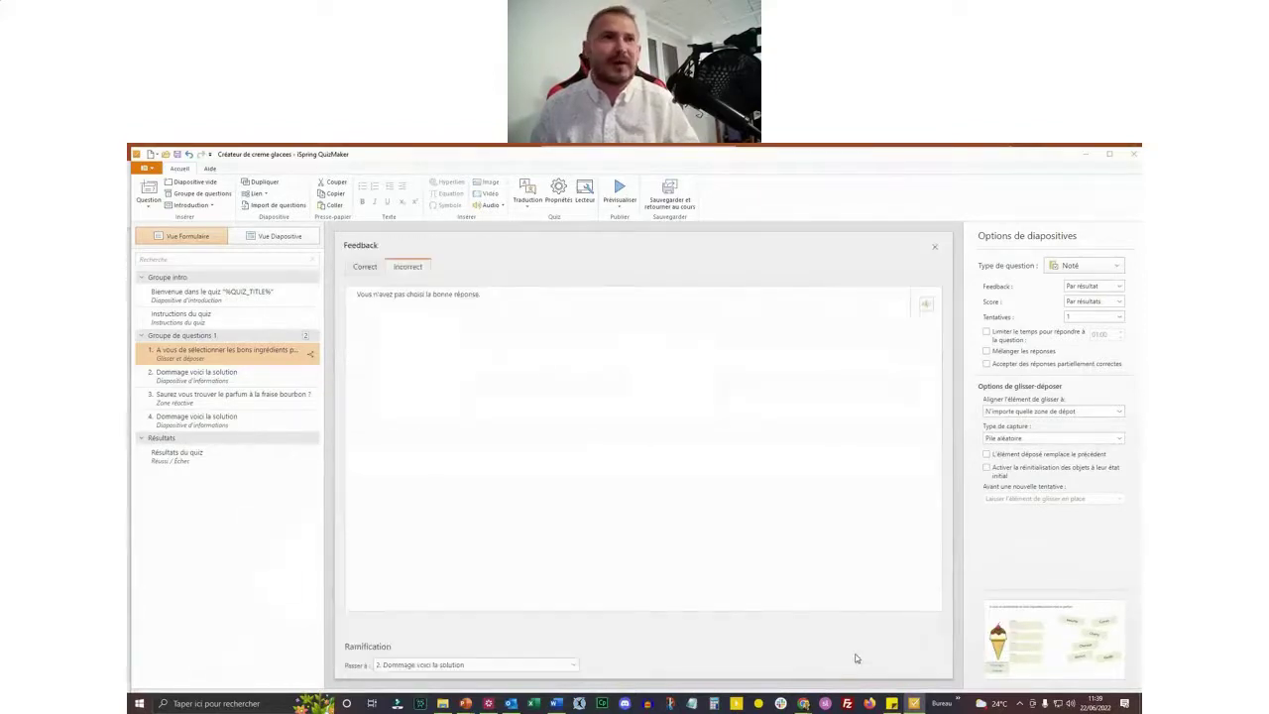
left_click(498, 294)
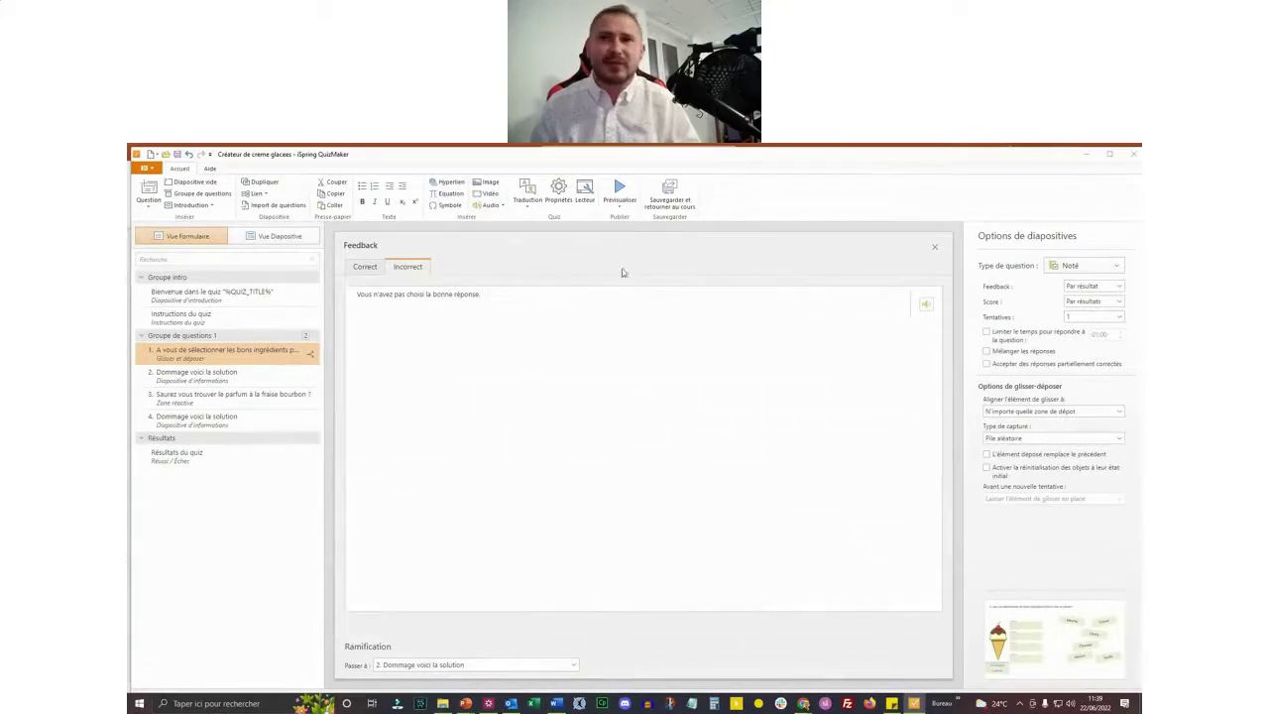
left_click(934, 246)
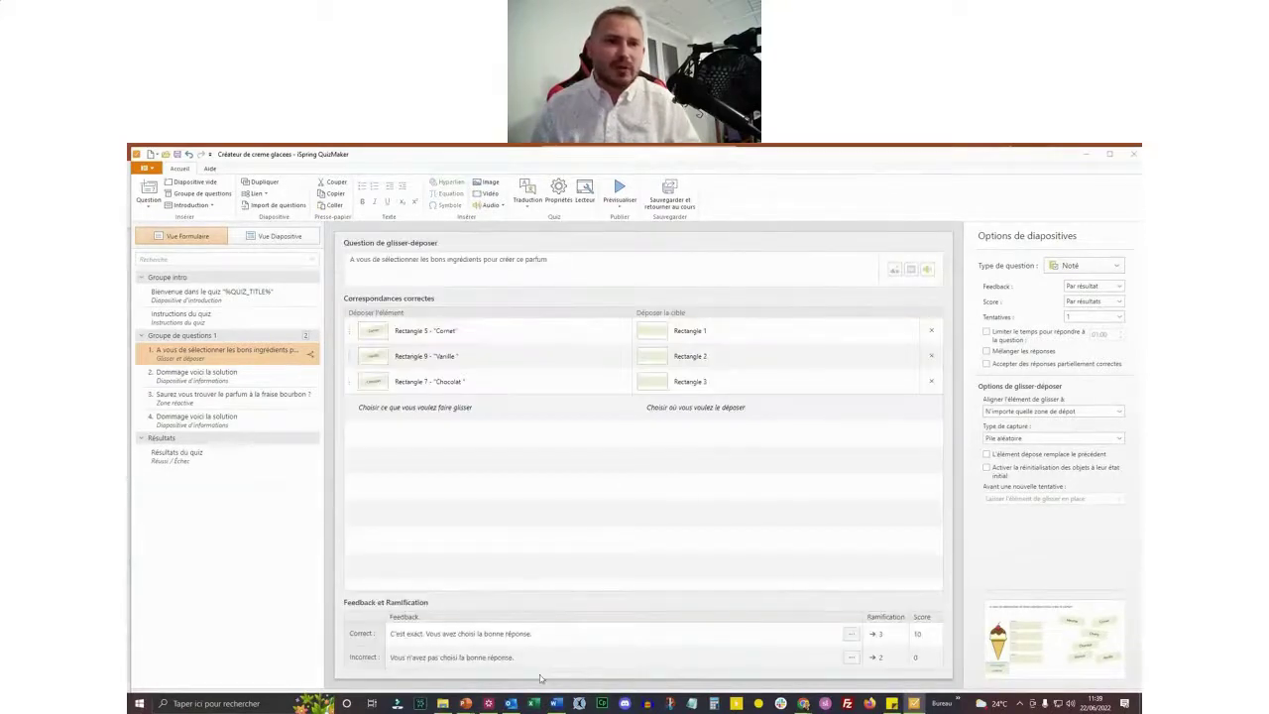
Step: Extend the incorrect-answer feedback to read "Vous n'avez pas choisi la bonne réponse merci de lire vos fiches..."
left_click_drag(539, 658, 407, 657)
left_click(559, 661)
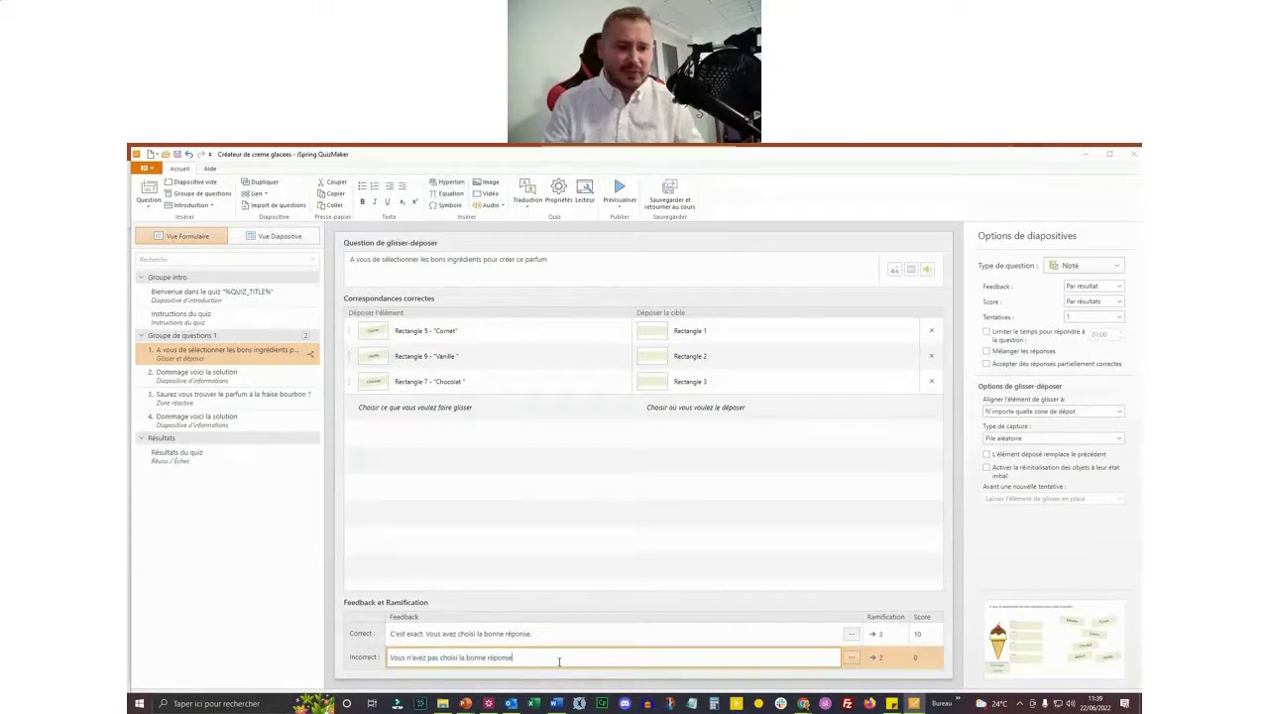
type("merci")
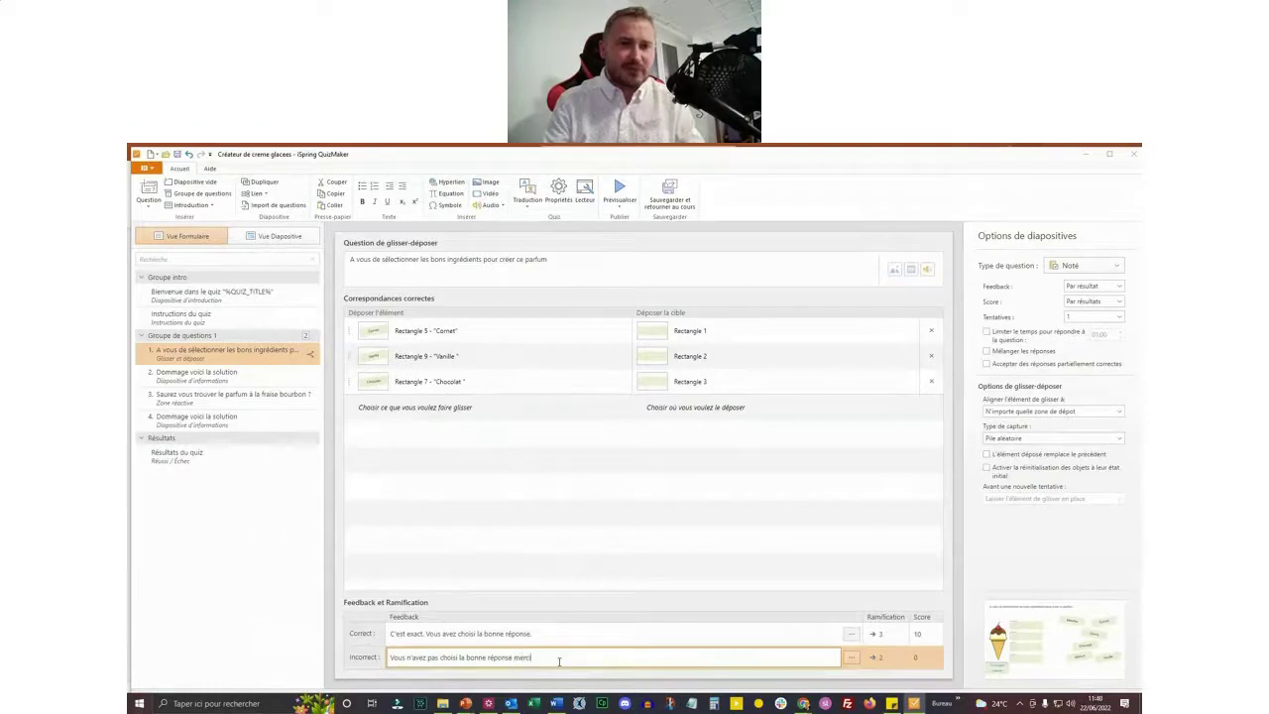
type(" de lire ")
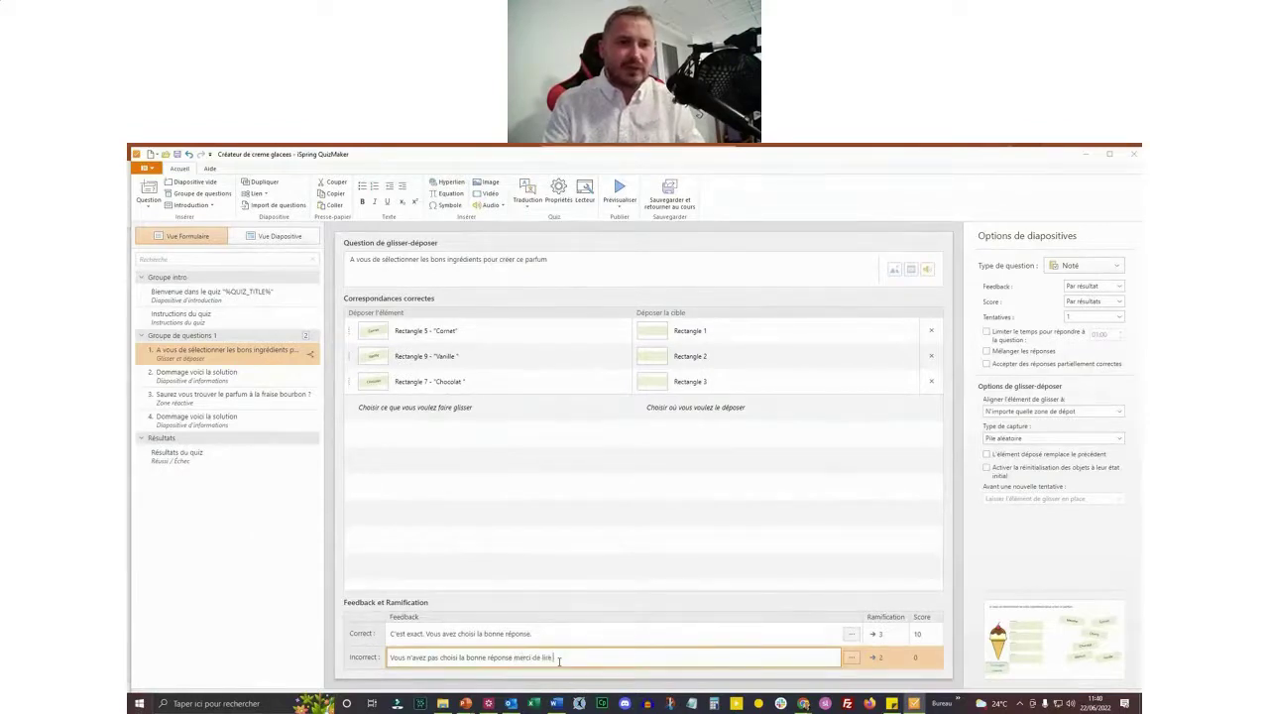
type("vos fi")
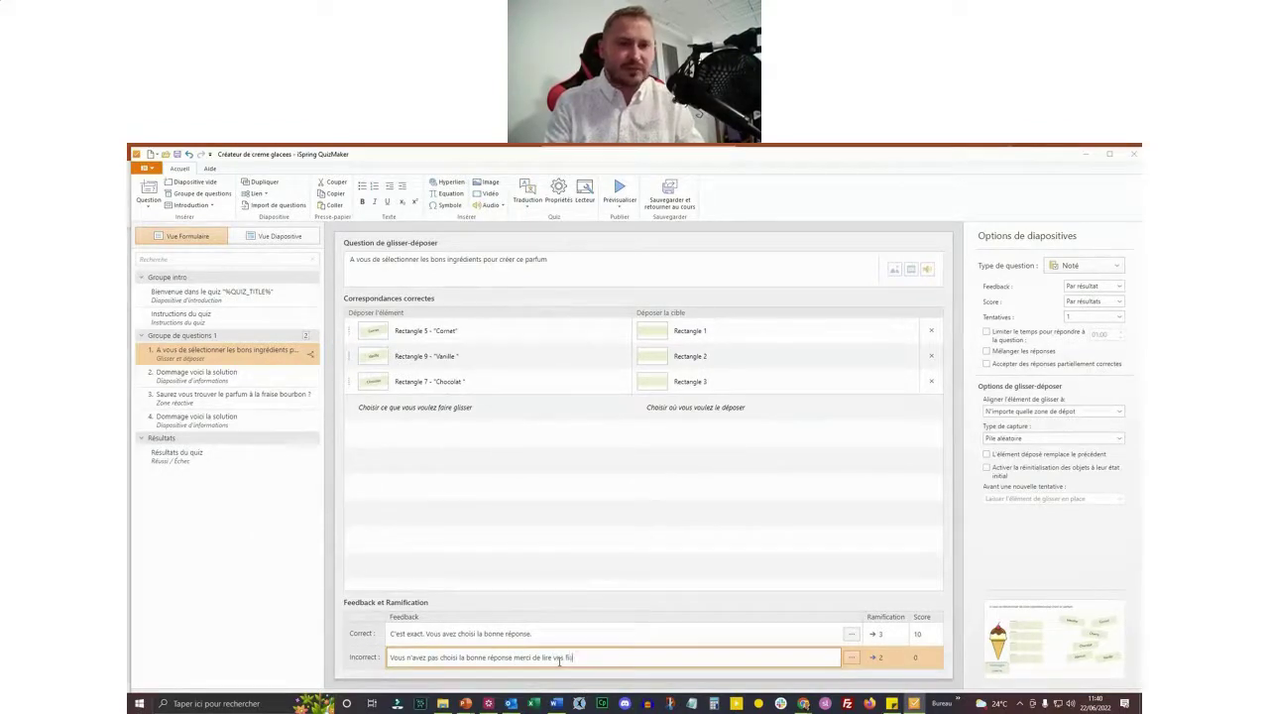
type("ches...")
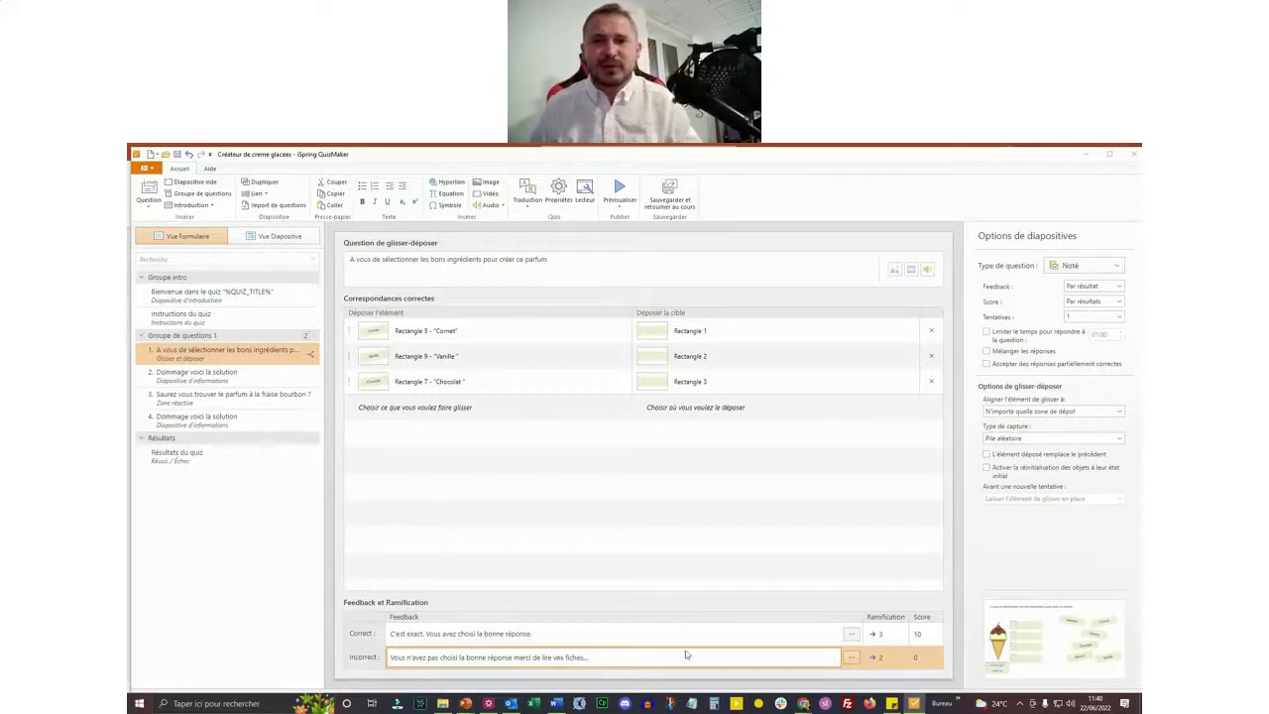
Step: Review the drag-and-drop question's correct-answer feedback in its detailed form and in its slide layout
left_click(850, 633)
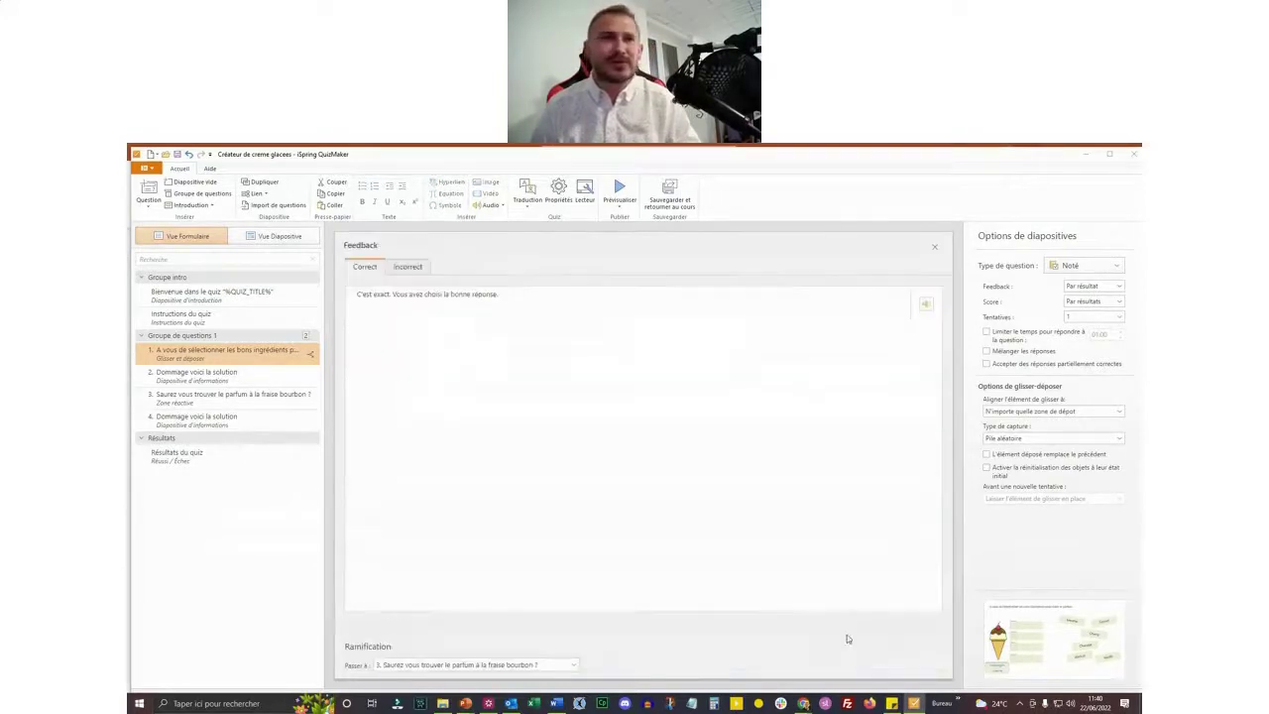
left_click(295, 236)
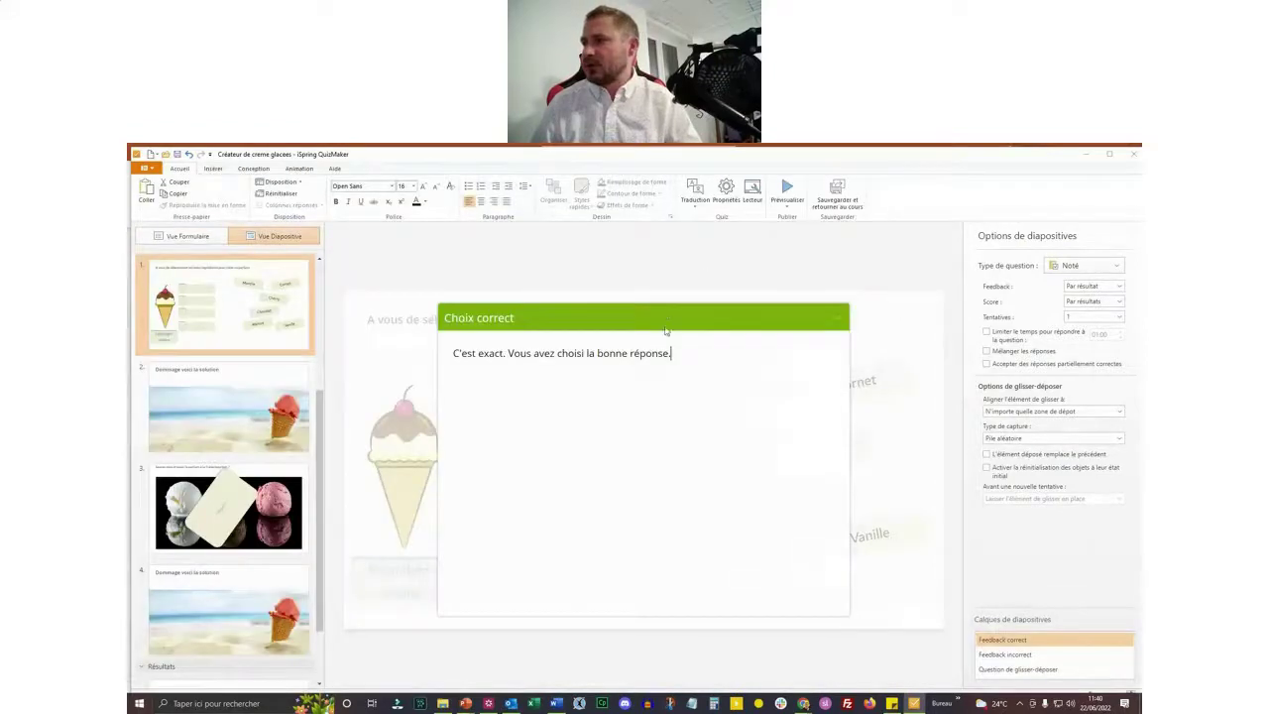
left_click(808, 384)
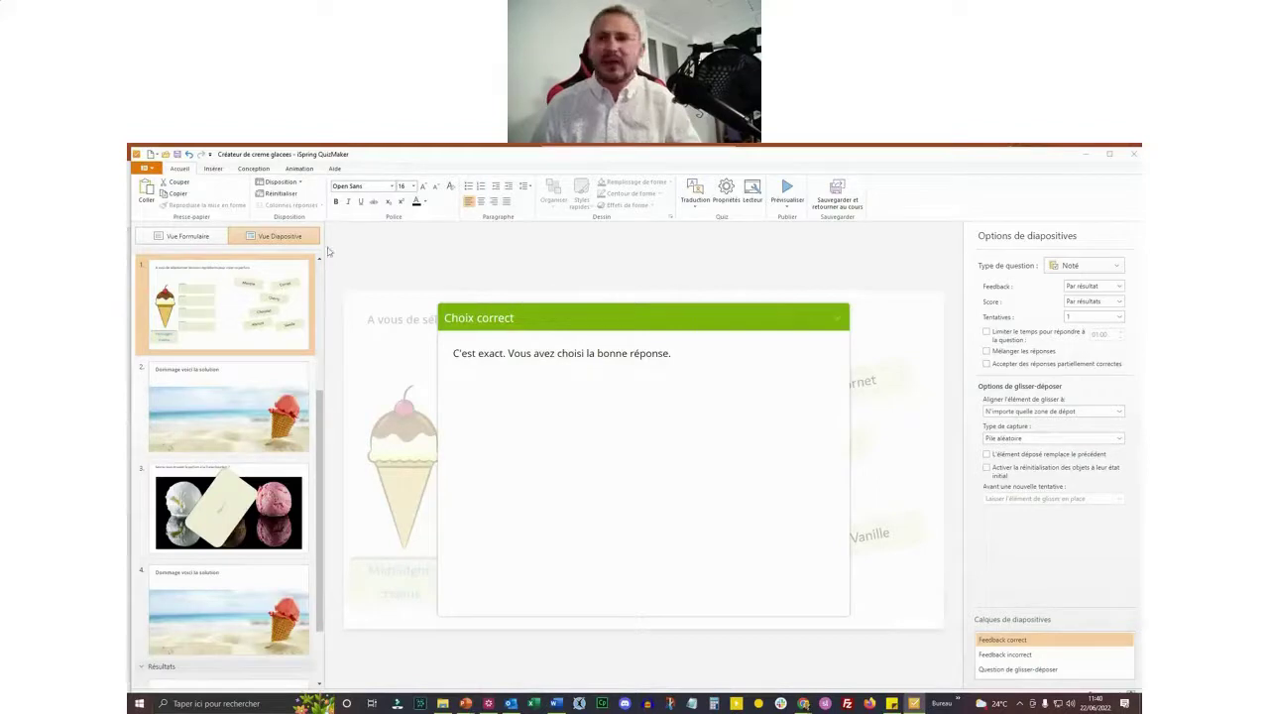
left_click(188, 236)
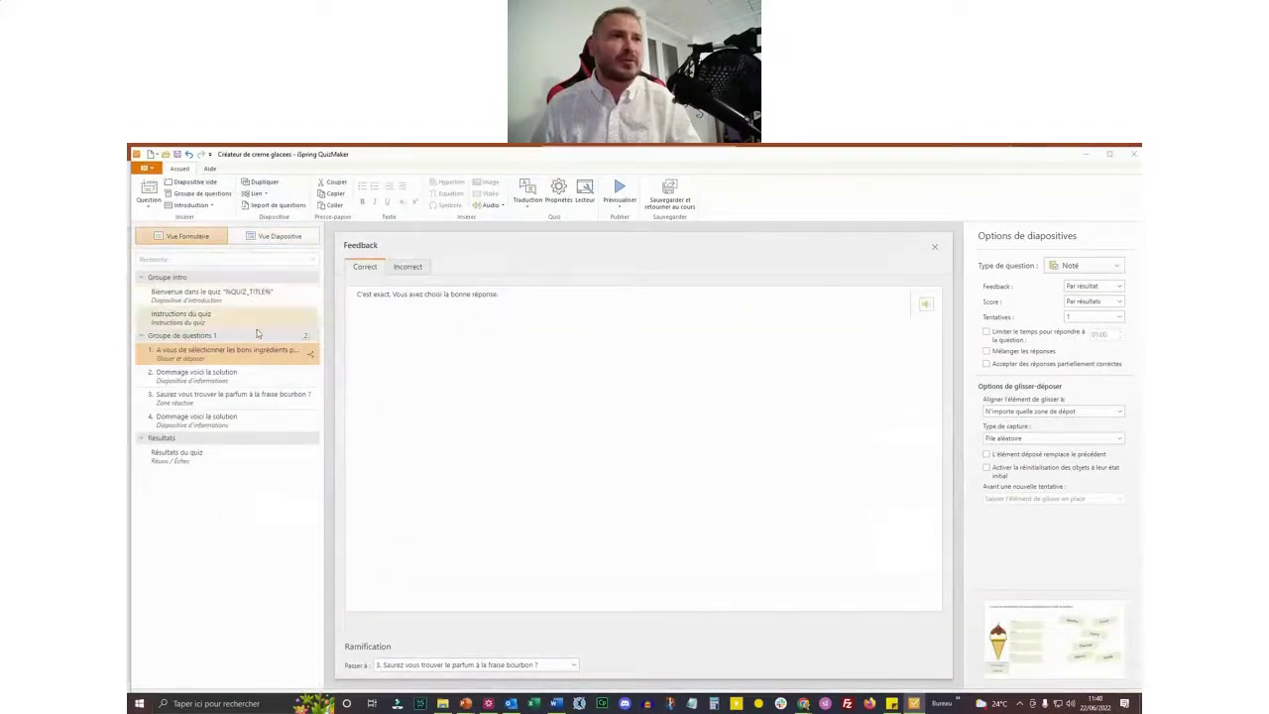
Step: Insert a new information slide directly after the ice cream drag-and-drop question's slide
left_click(277, 236)
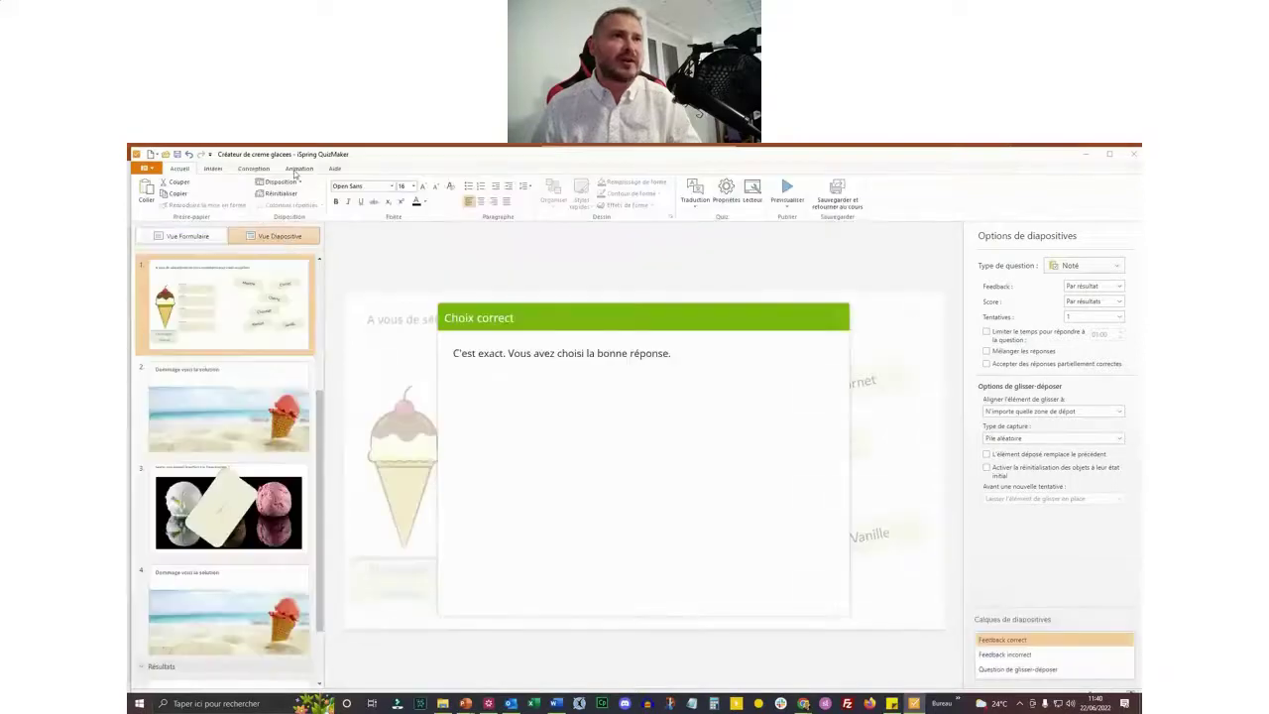
left_click(252, 169)
left_click(215, 170)
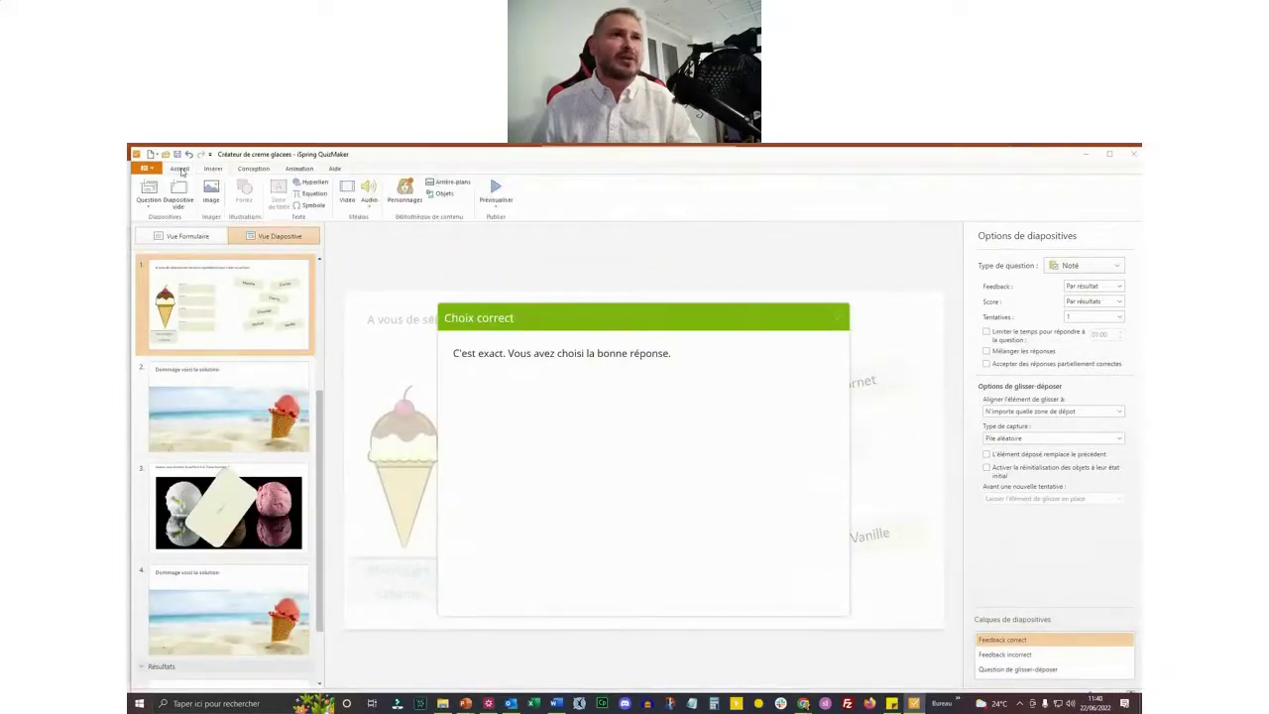
left_click(1015, 670)
right_click(250, 332)
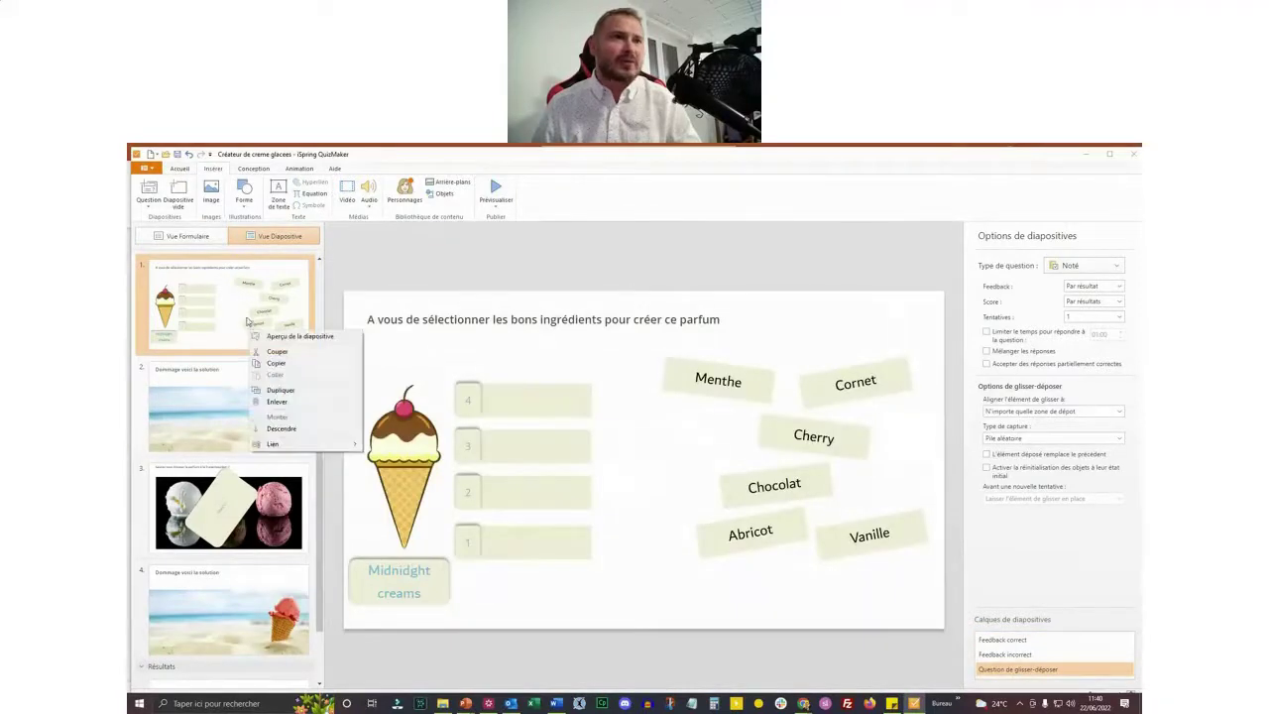
left_click(248, 318)
left_click(179, 194)
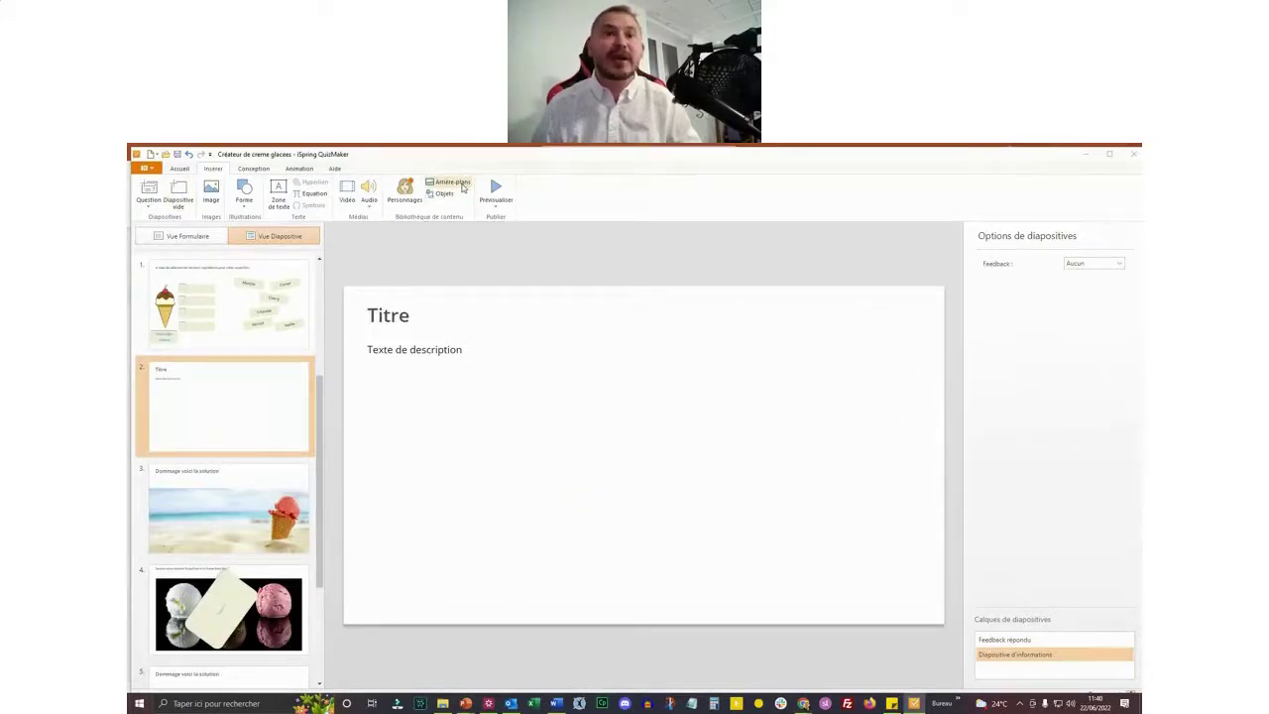
Step: Insert a hospital corridor image from the Hôpitaux background library as the backdrop of the new information slide
left_click(452, 183)
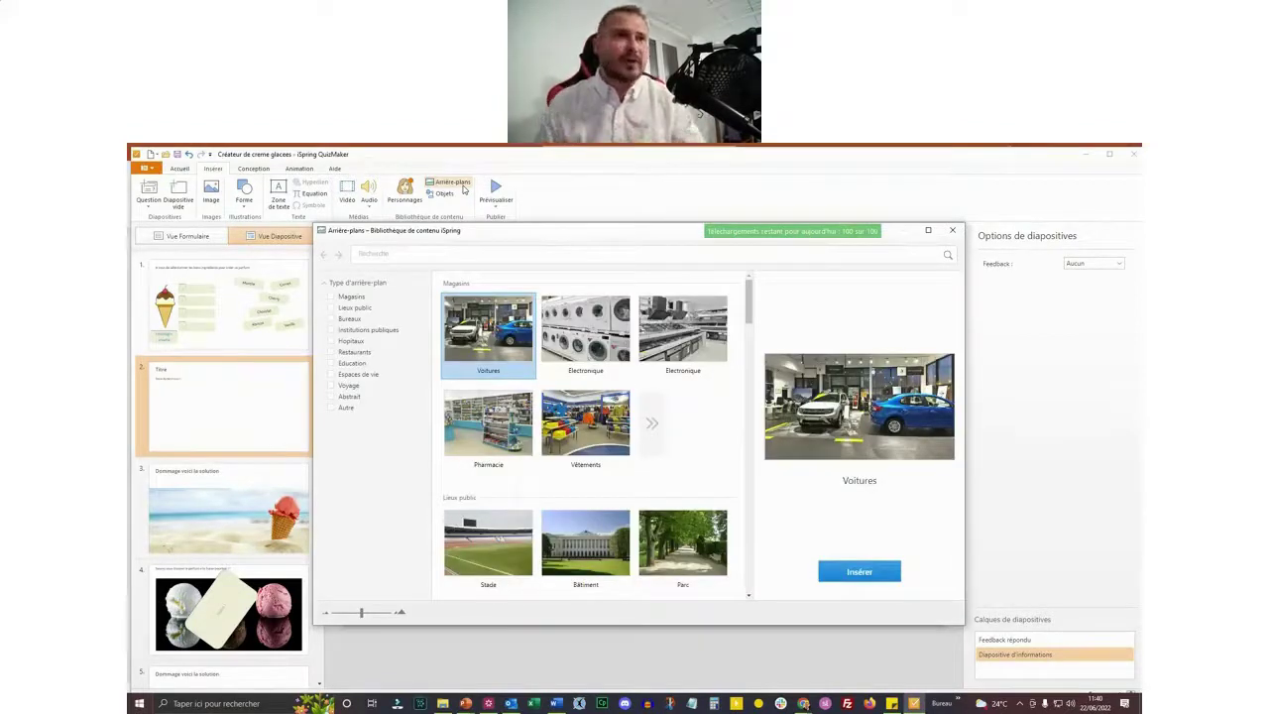
left_click(350, 341)
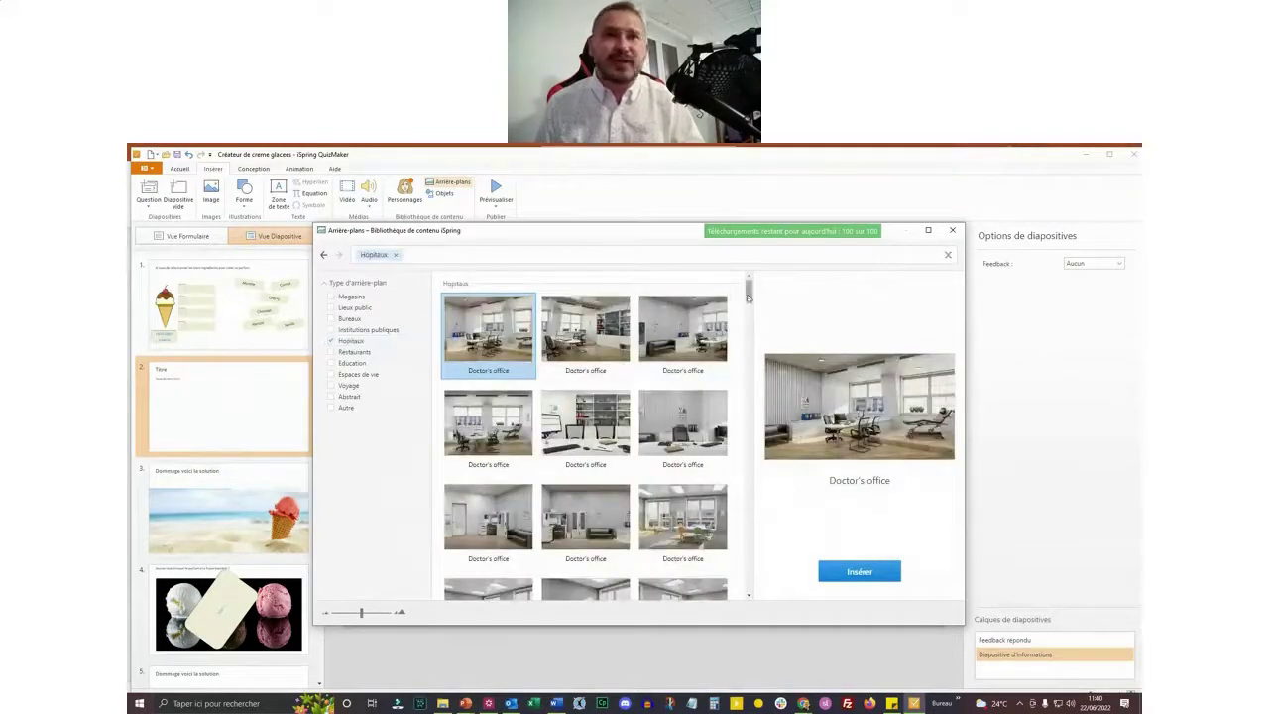
left_click_drag(752, 297, 750, 333)
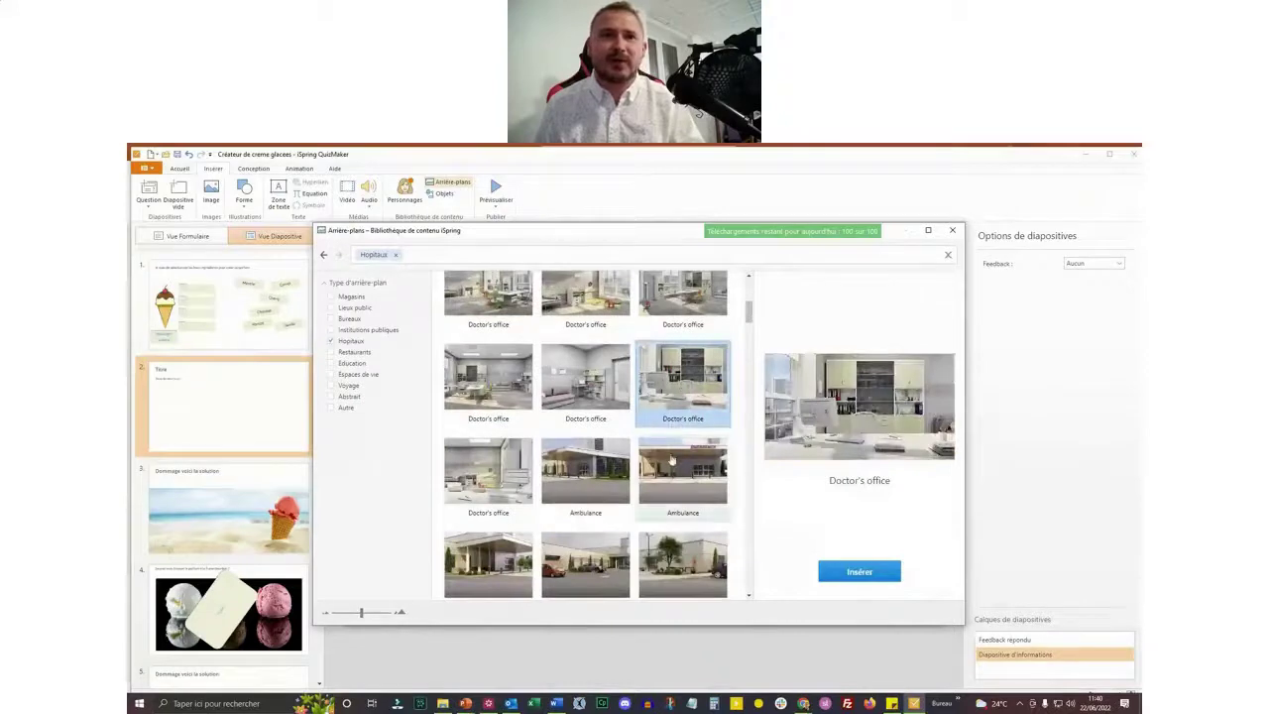
scroll(694, 462, "down", 3)
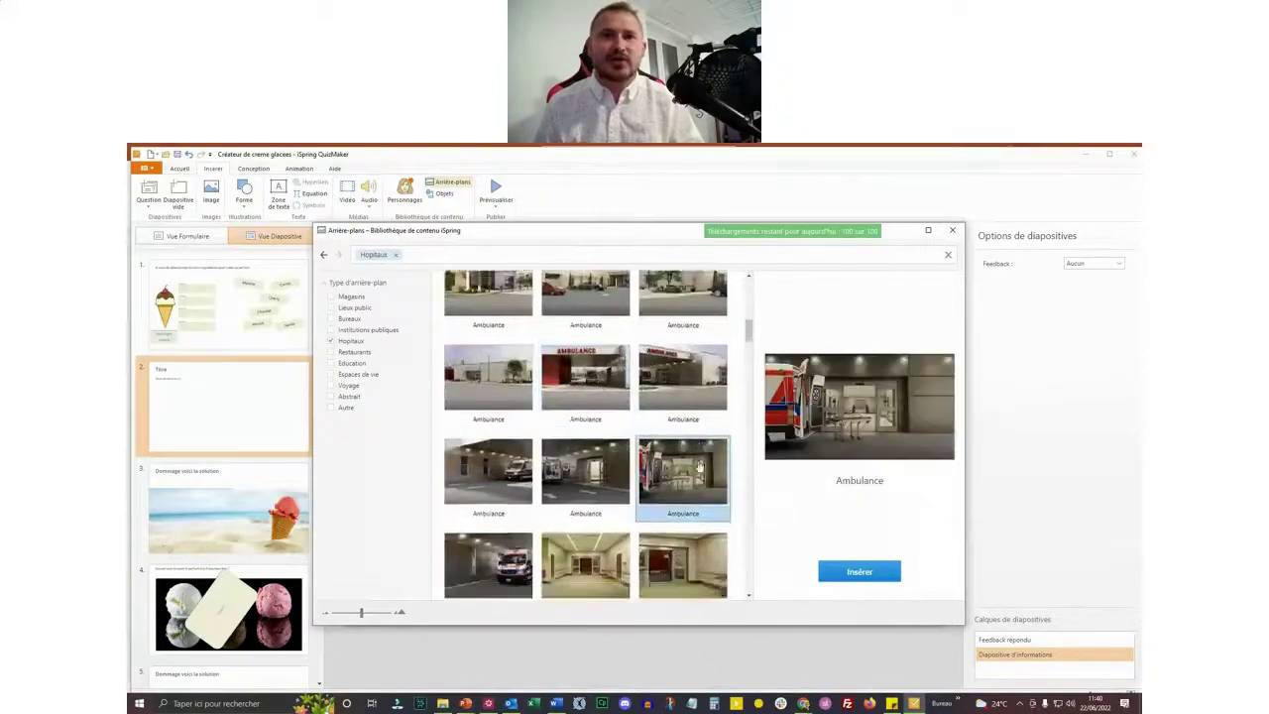
scroll(585, 426, "down", 2)
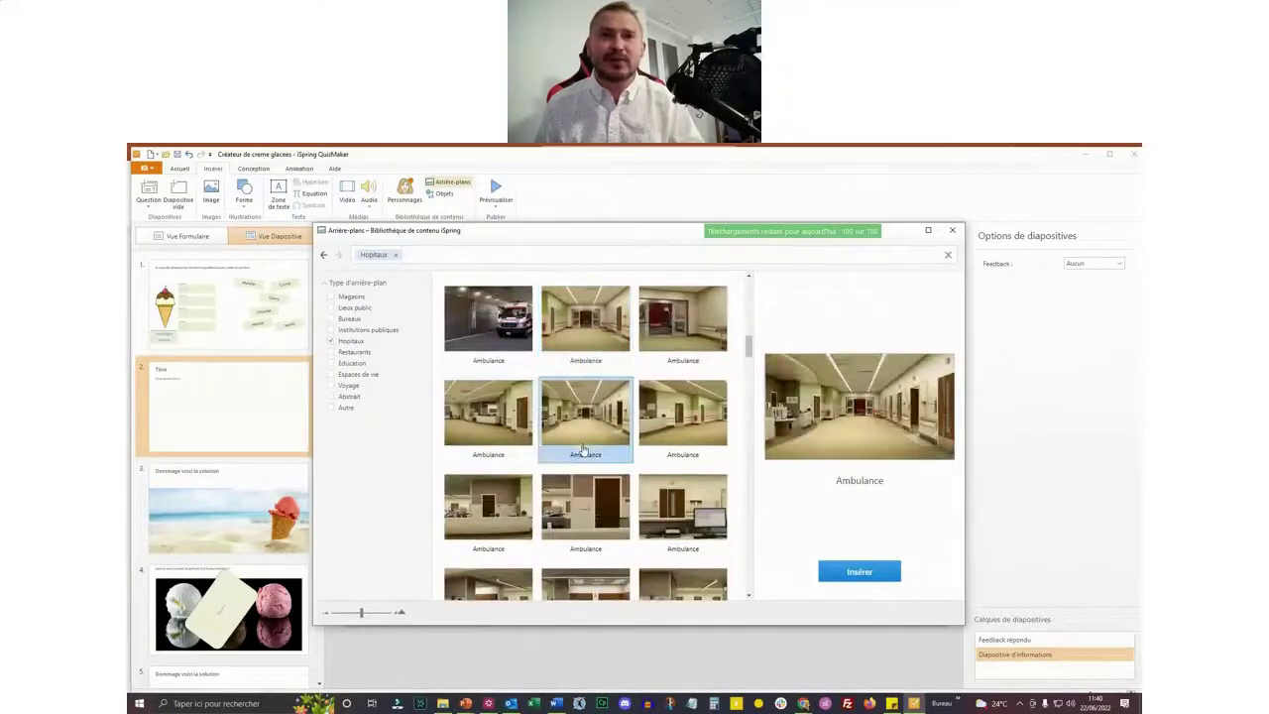
scroll(585, 441, "down", 2)
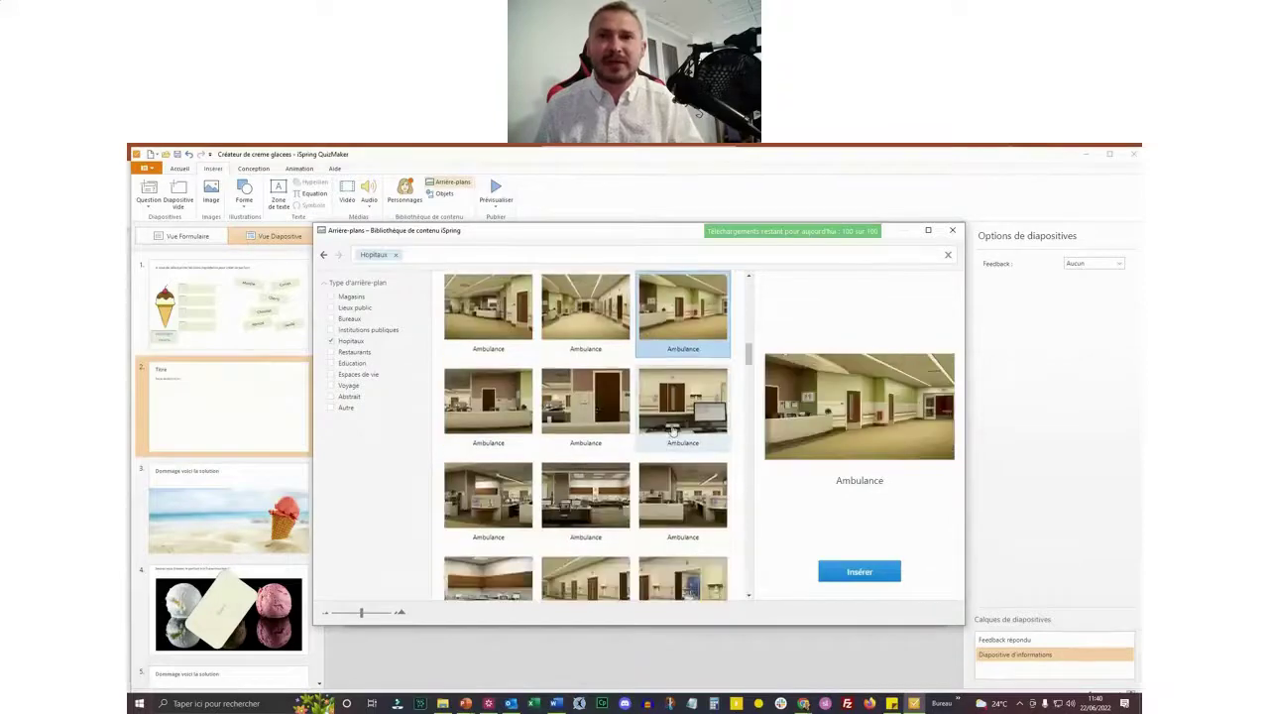
scroll(585, 444, "down", 4)
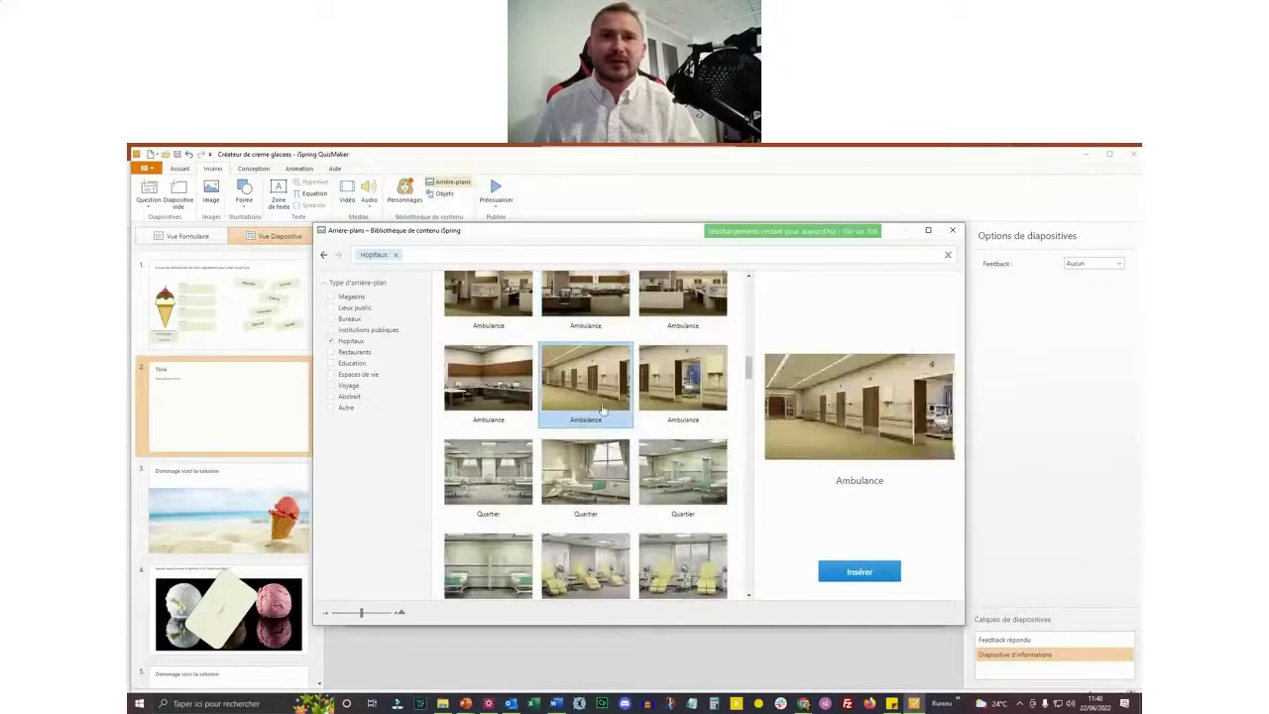
scroll(594, 396, "down", 3)
scroll(655, 377, "up", 2)
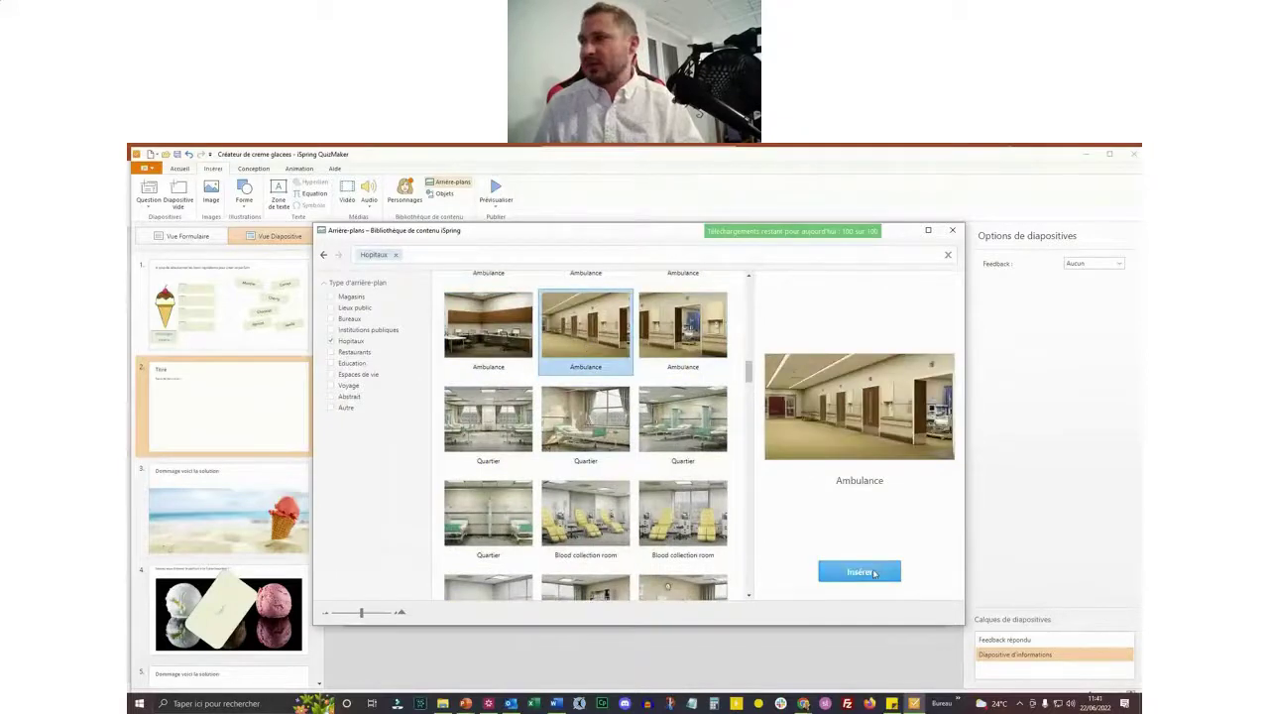
left_click(877, 567)
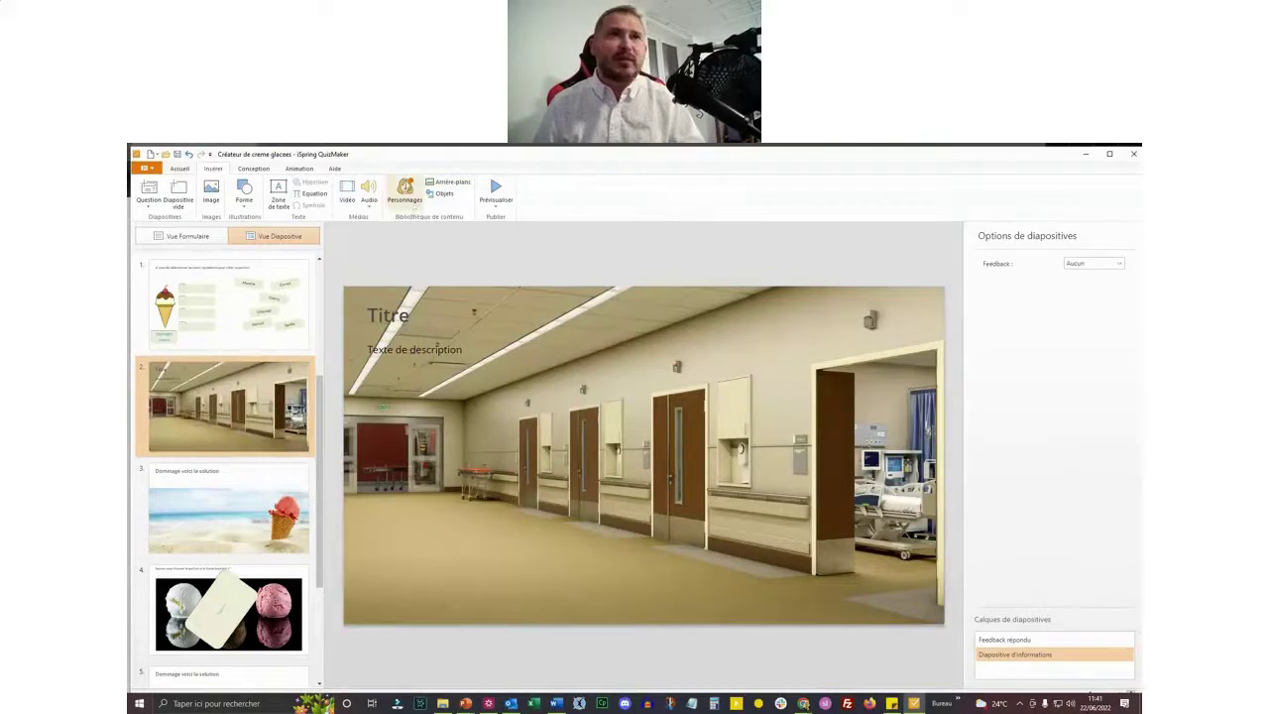
Step: Browse the object library with the filters Smartphones, Téléphones, Outils de bureau, Carnet de note and Équipement de protection, without inserting anything
left_click(446, 194)
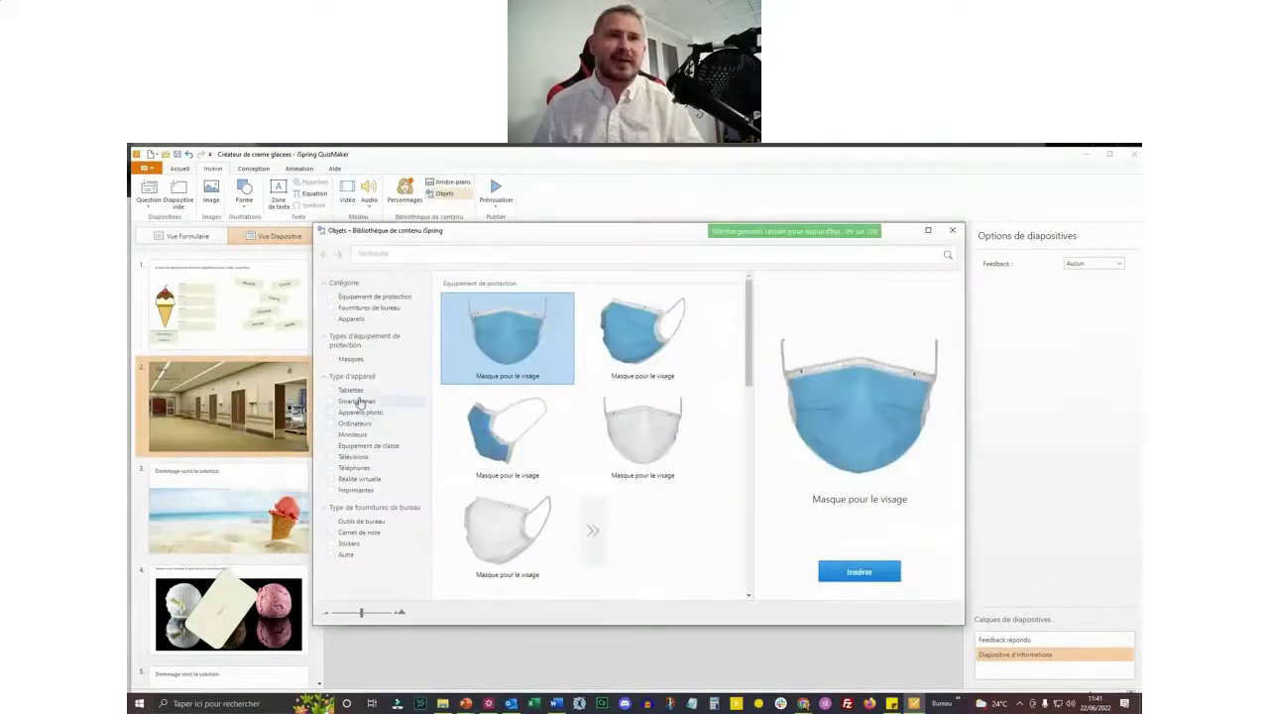
left_click(357, 401)
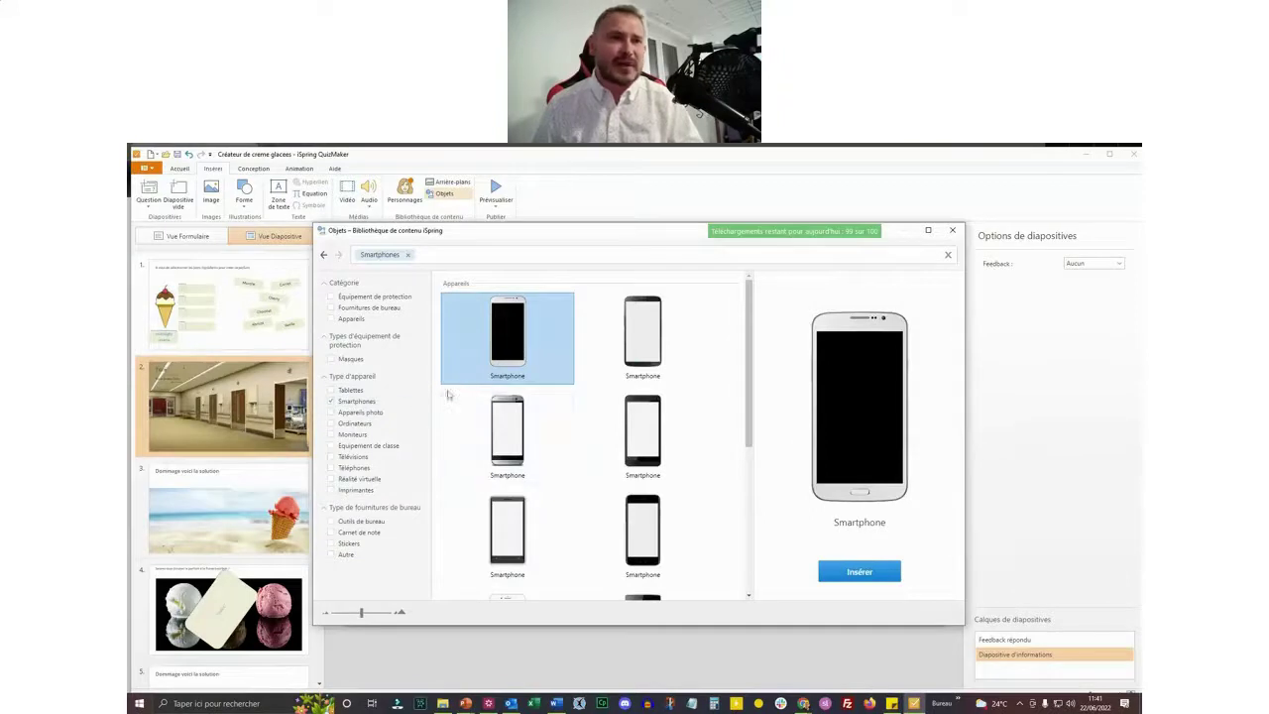
left_click(354, 468)
scroll(595, 416, "down", 5)
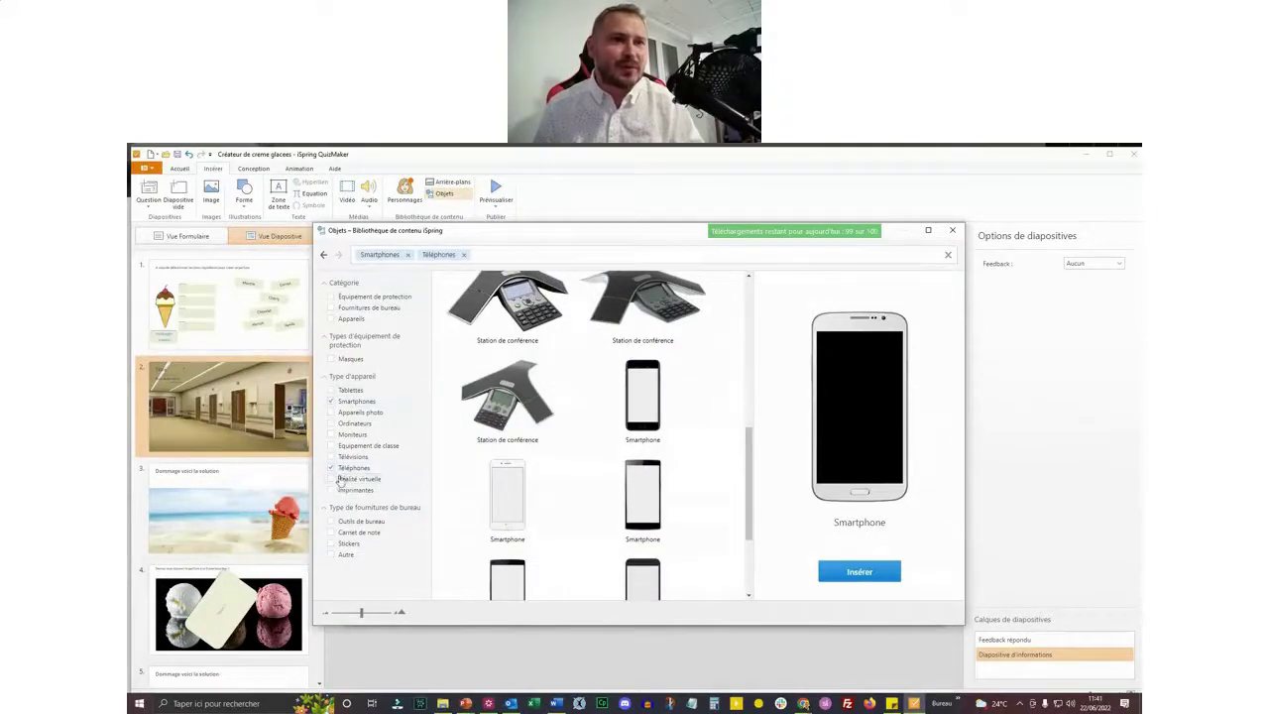
left_click(377, 490)
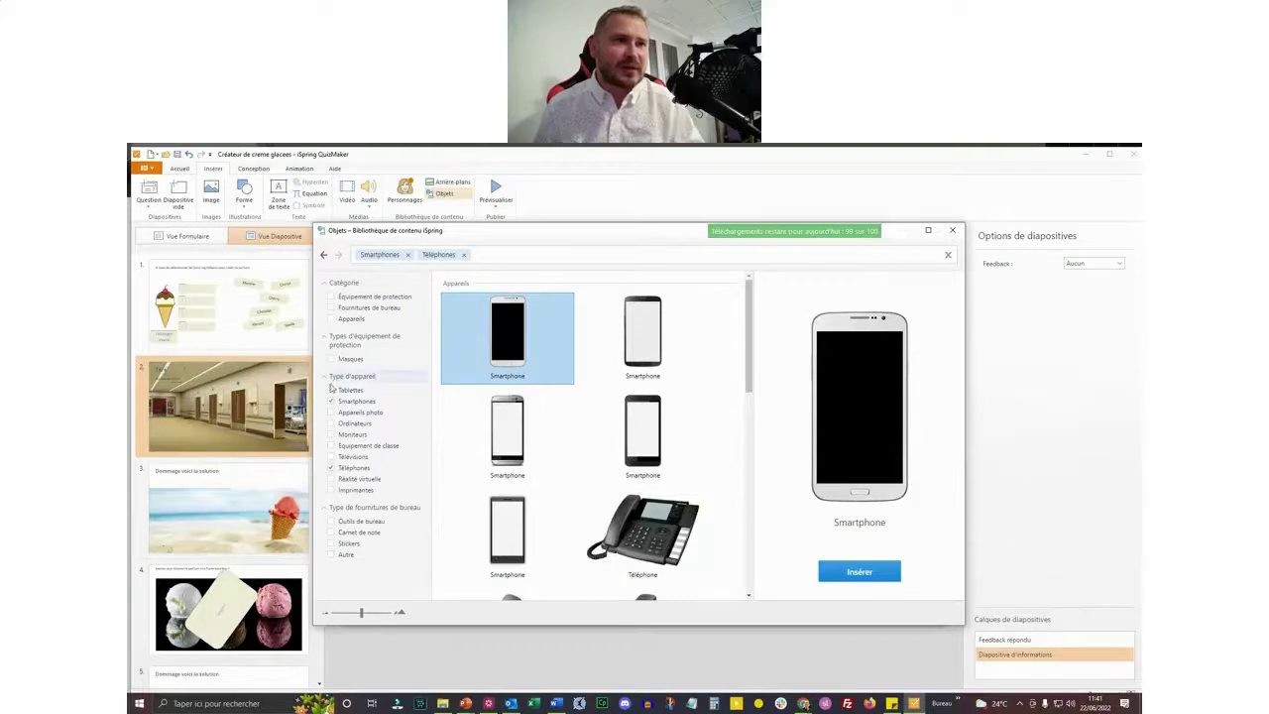
left_click(353, 522)
scroll(646, 333, "down", 3)
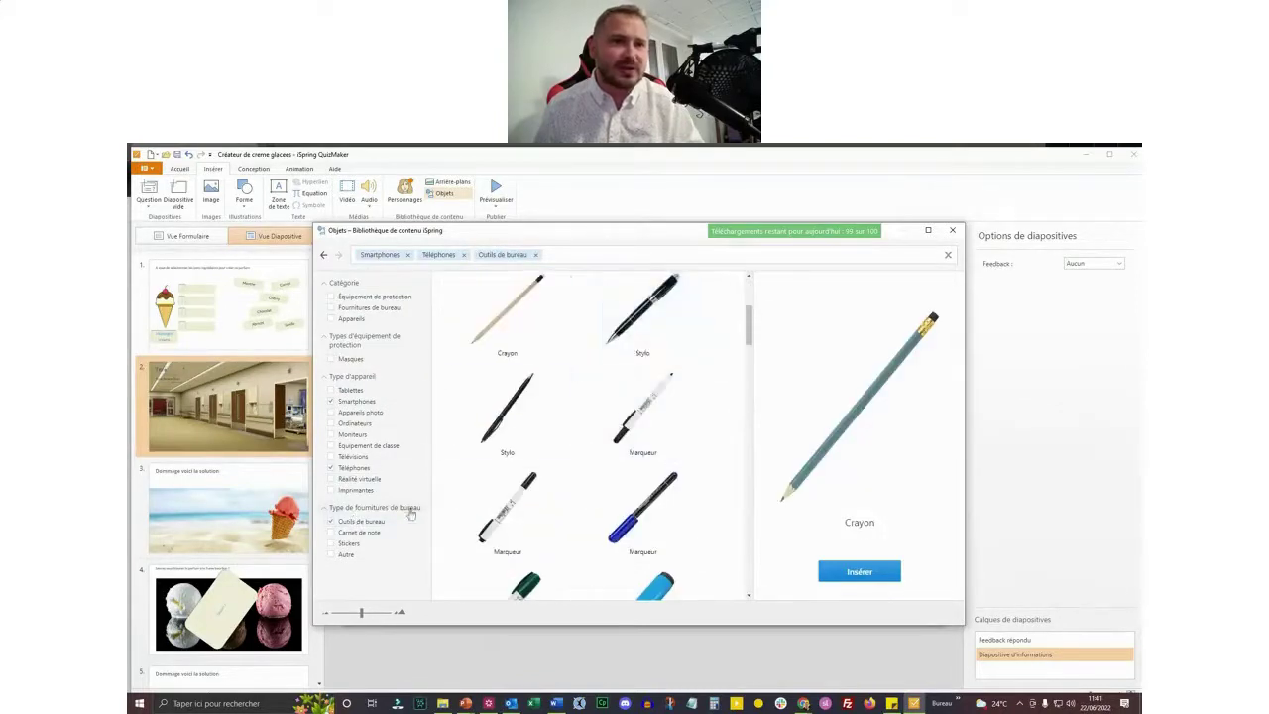
left_click(366, 531)
scroll(595, 421, "down", 5)
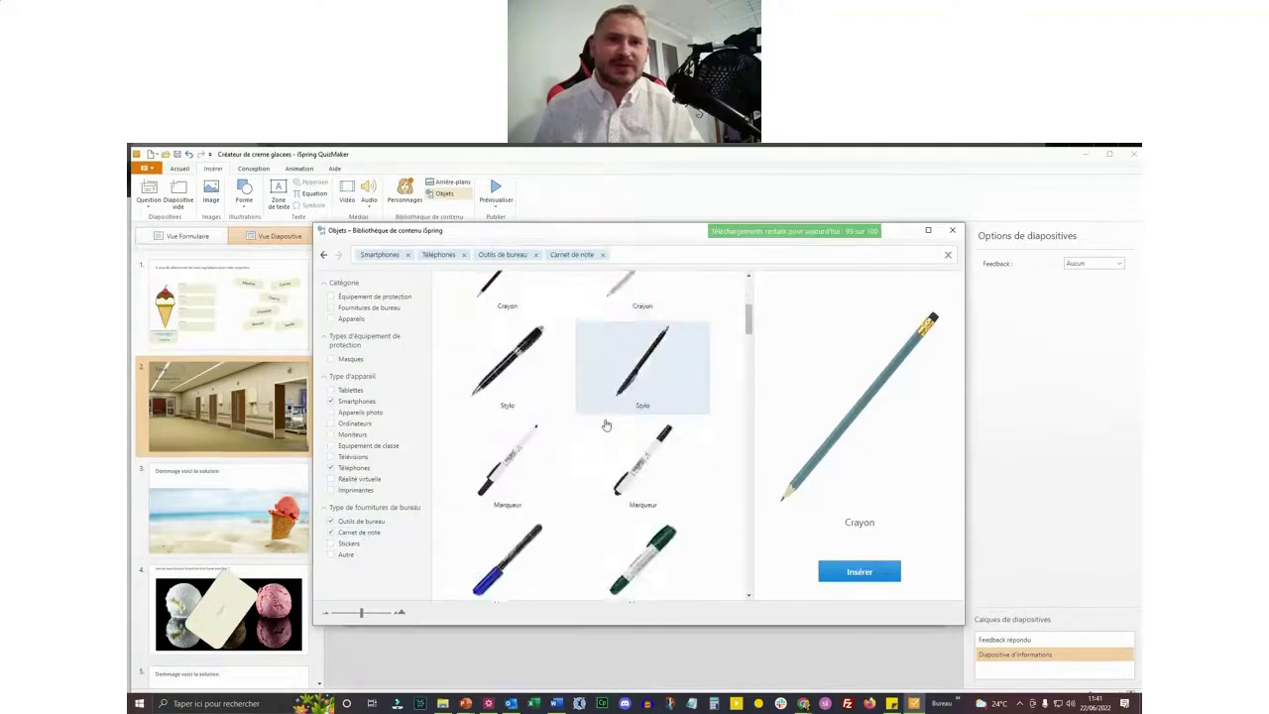
scroll(611, 395, "down", 3)
left_click(376, 298)
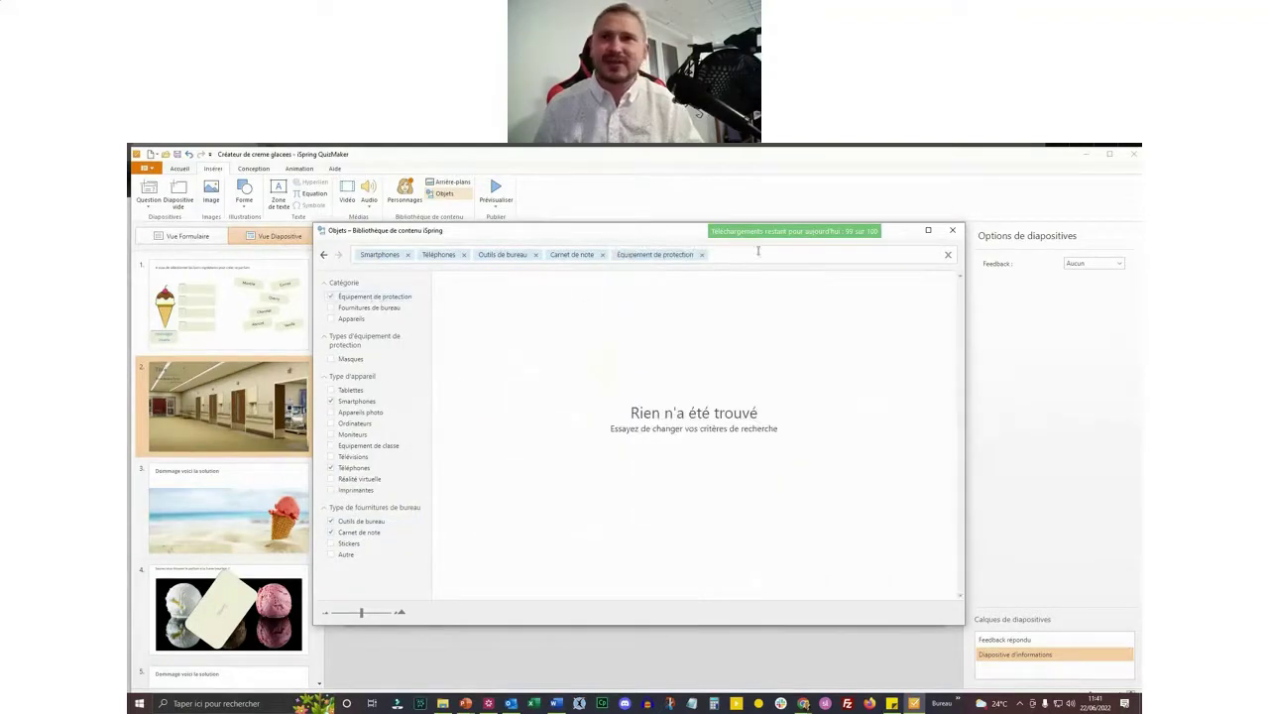
left_click(953, 230)
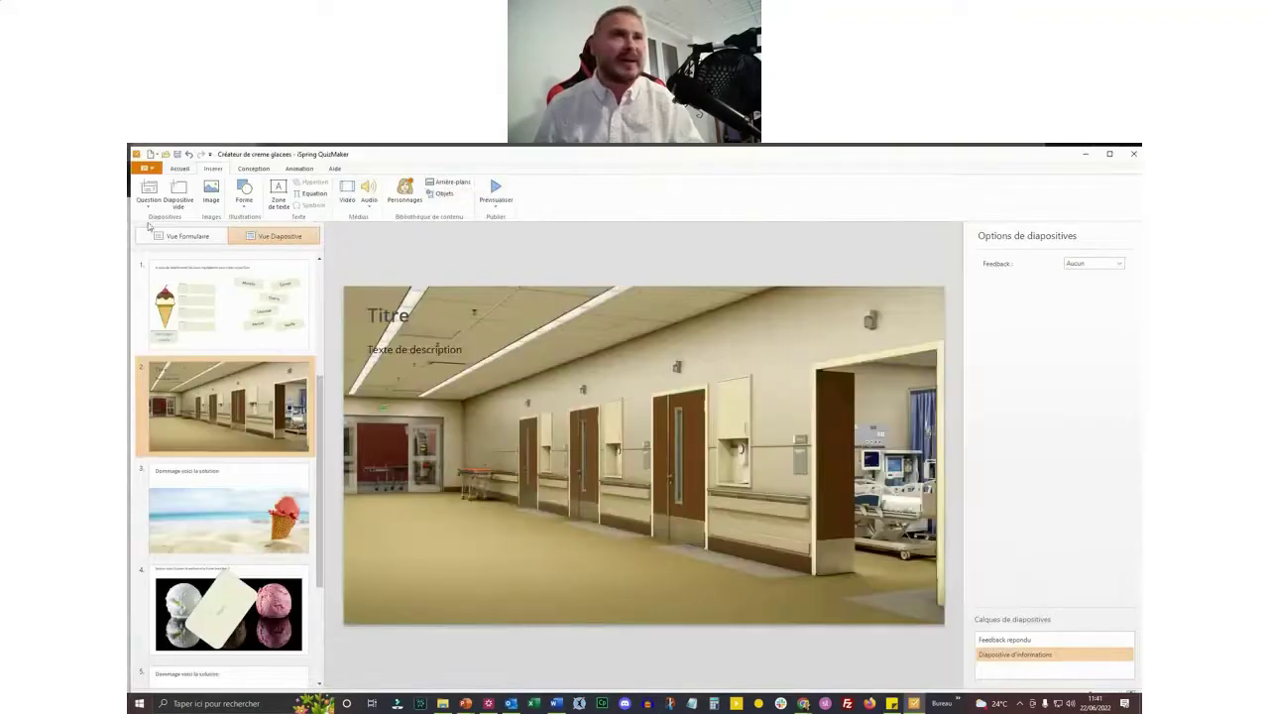
Step: Browse the character library and examine the various poses of the bearded, dark-suited Professeur character, without inserting any
left_click(403, 199)
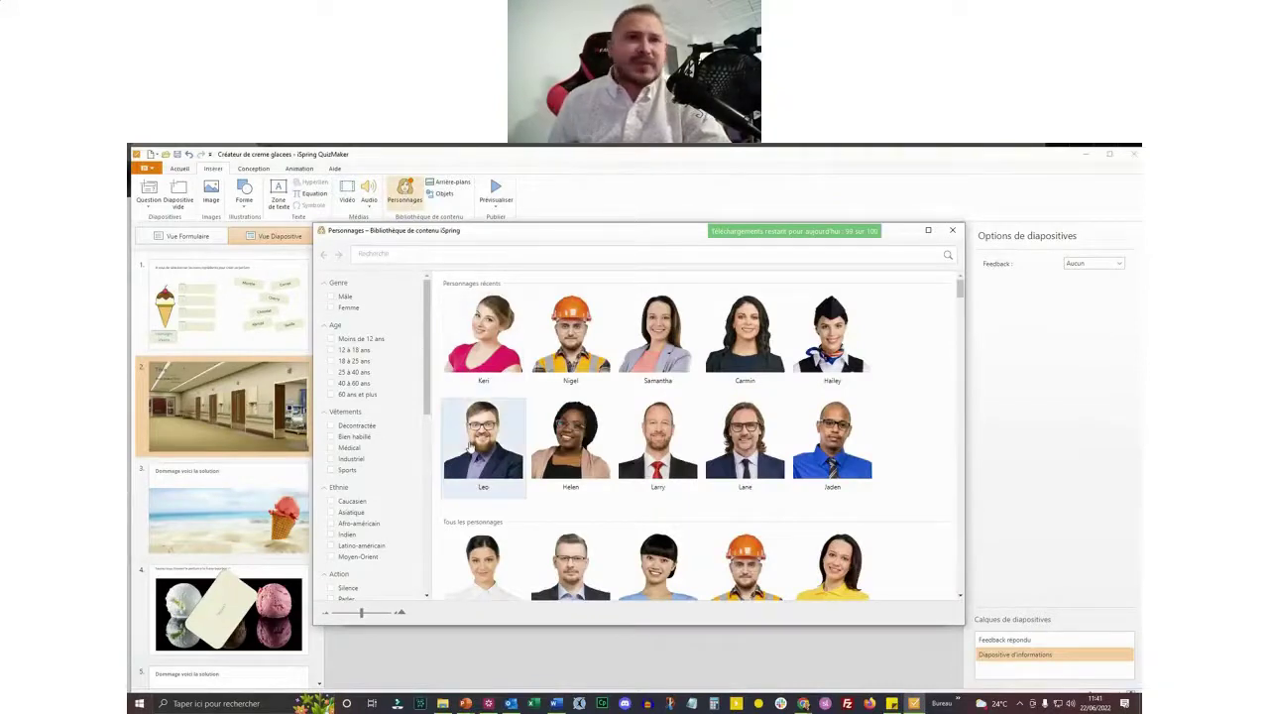
left_click(483, 442)
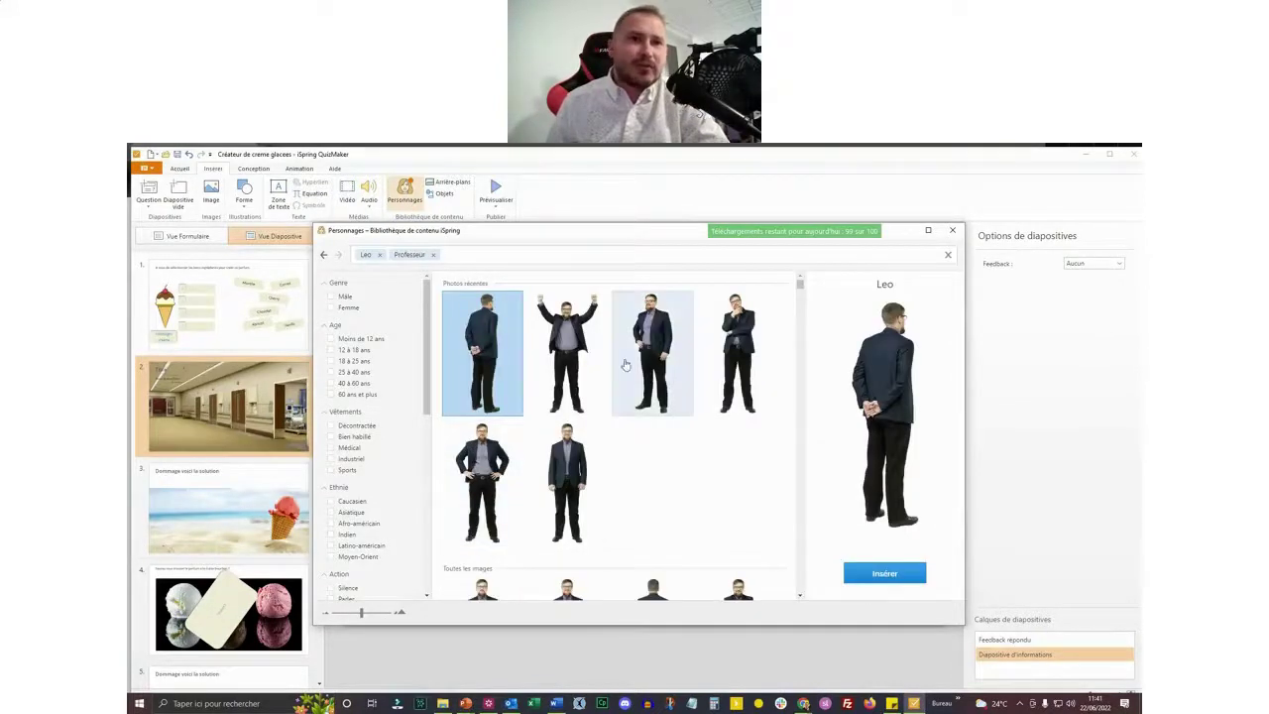
scroll(626, 366, "down", 5)
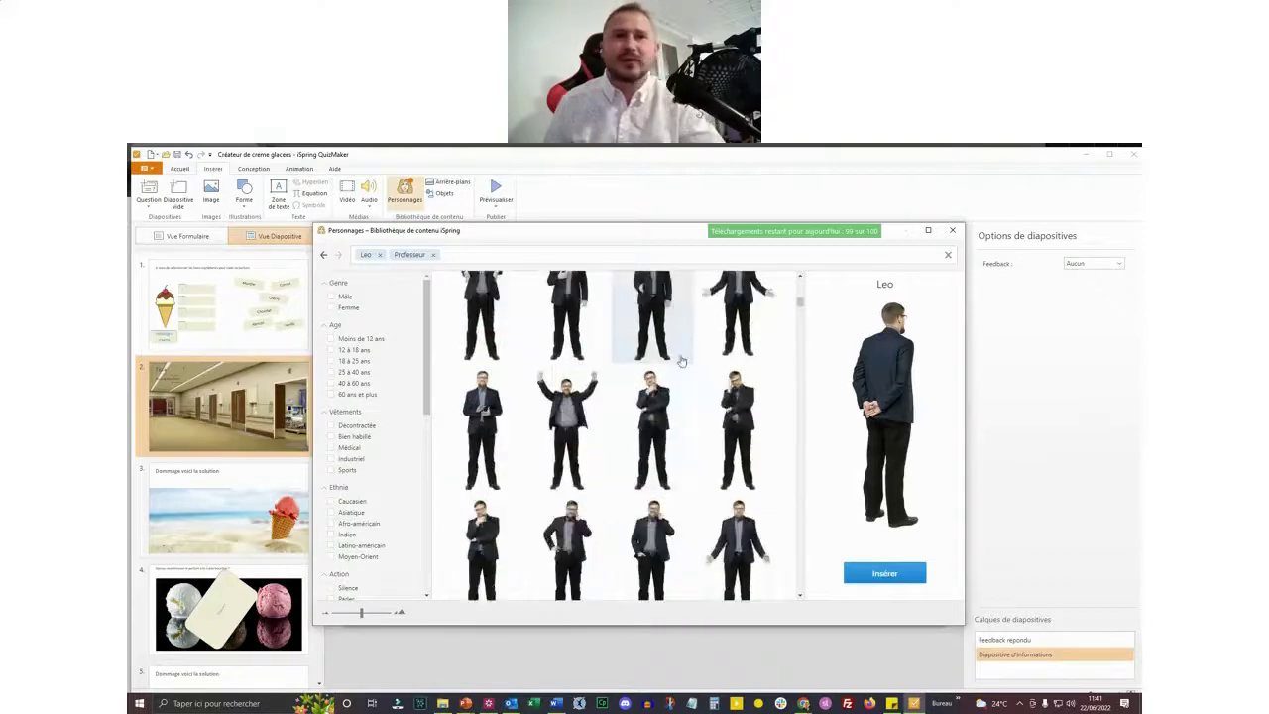
scroll(570, 397, "down", 3)
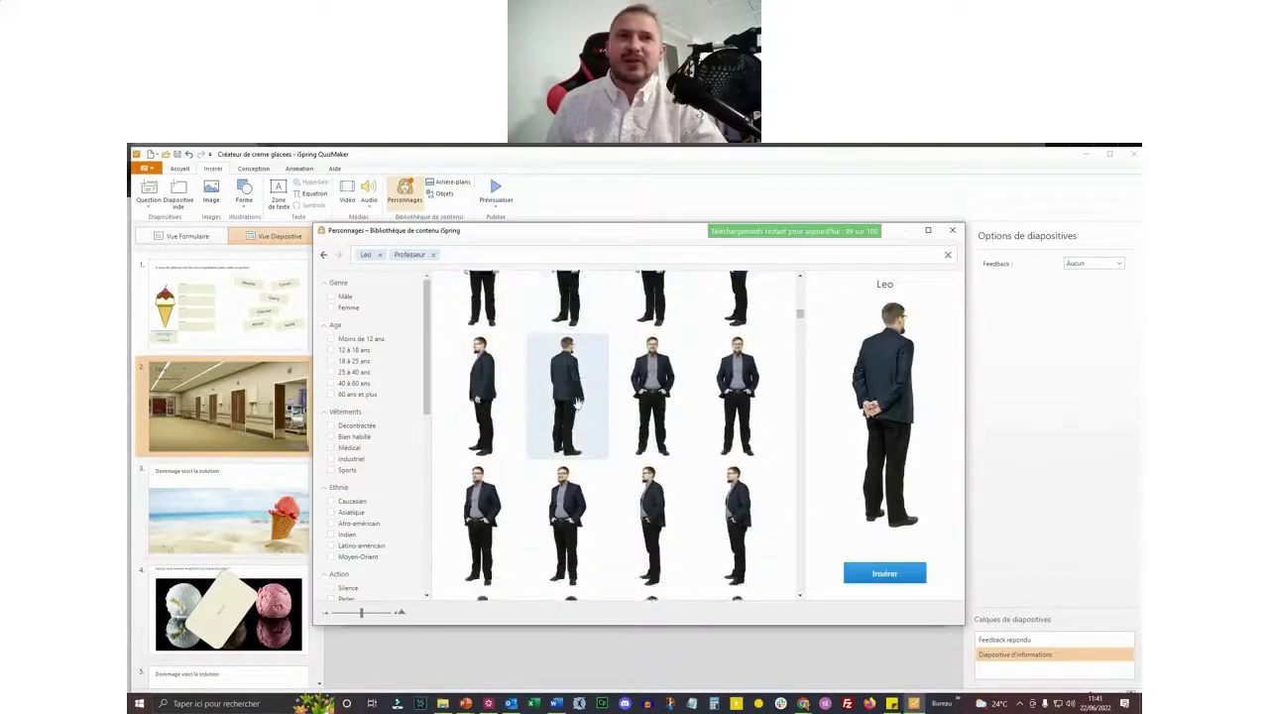
left_click(649, 402)
scroll(644, 377, "down", 3)
left_click(642, 347)
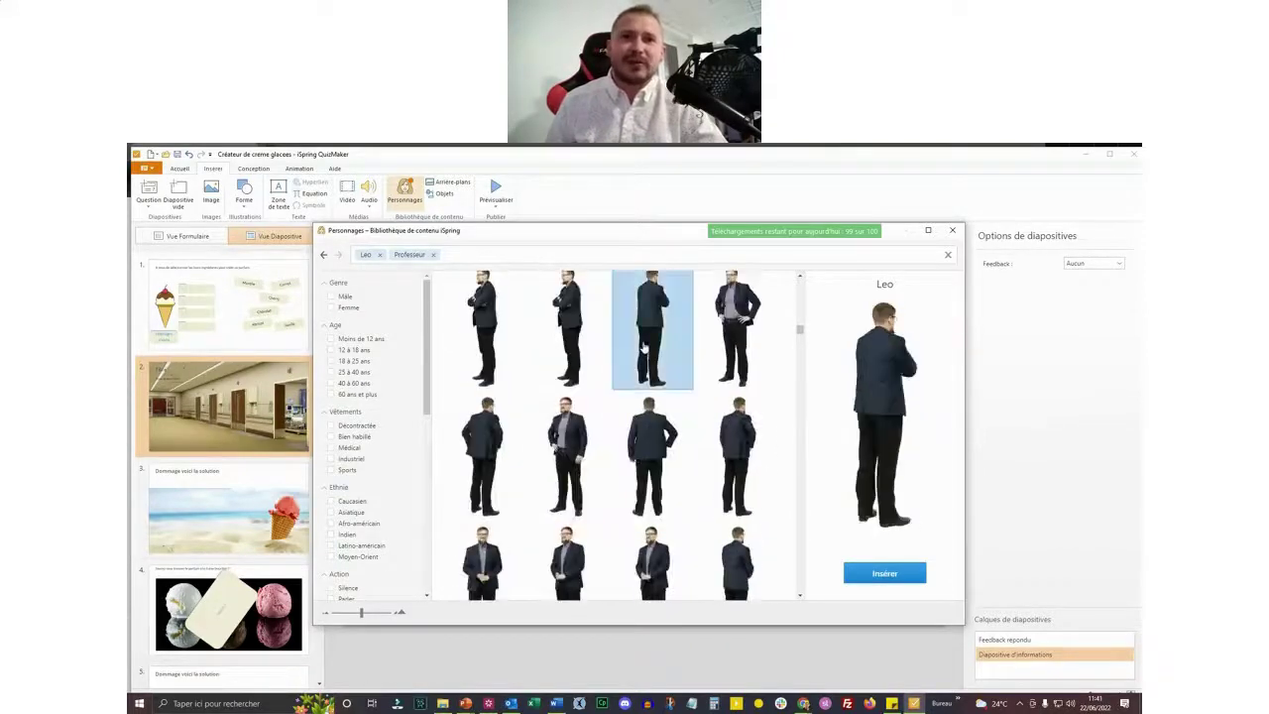
left_click(567, 456)
scroll(568, 426, "down", 1)
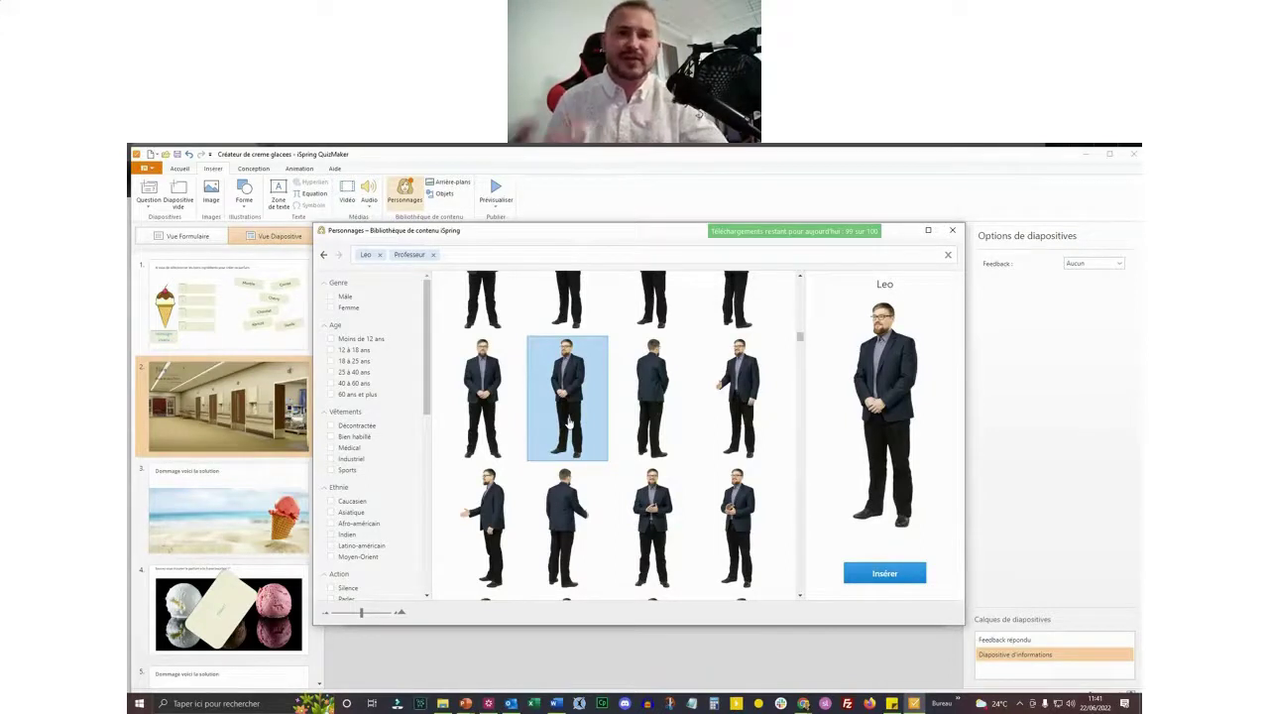
left_click(738, 396)
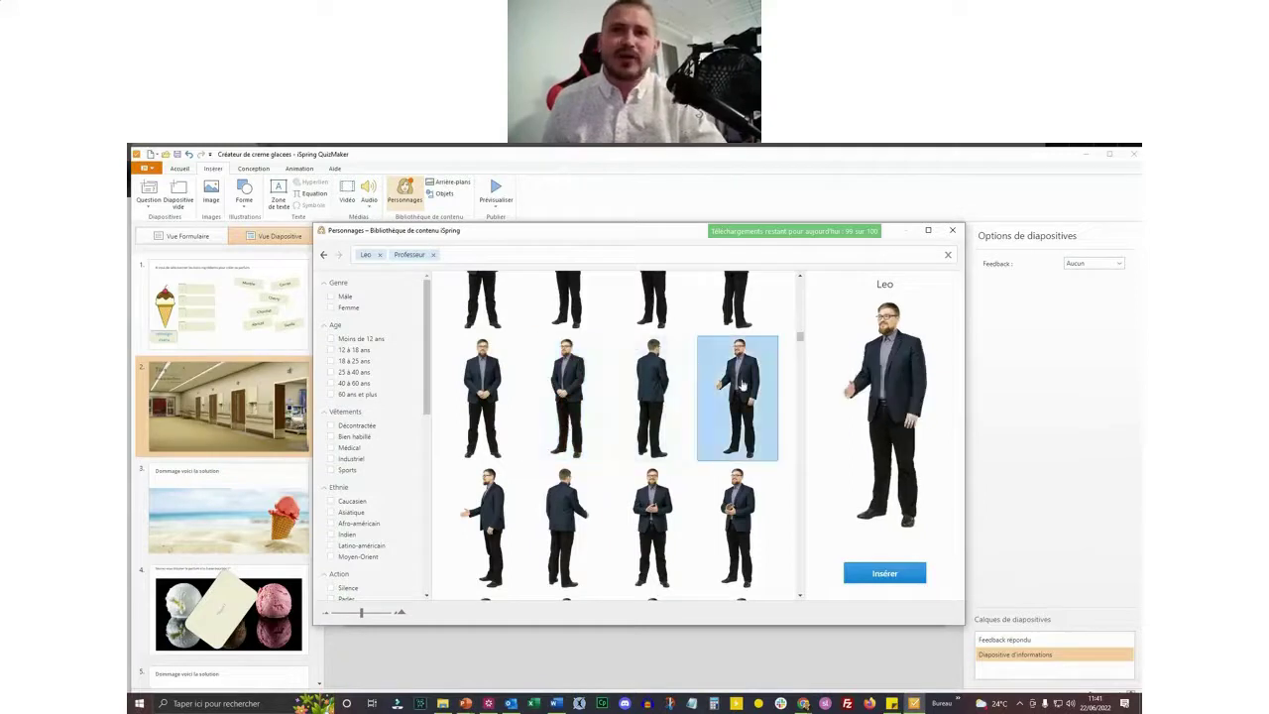
scroll(674, 397, "down", 2)
left_click(640, 401)
left_click(567, 396)
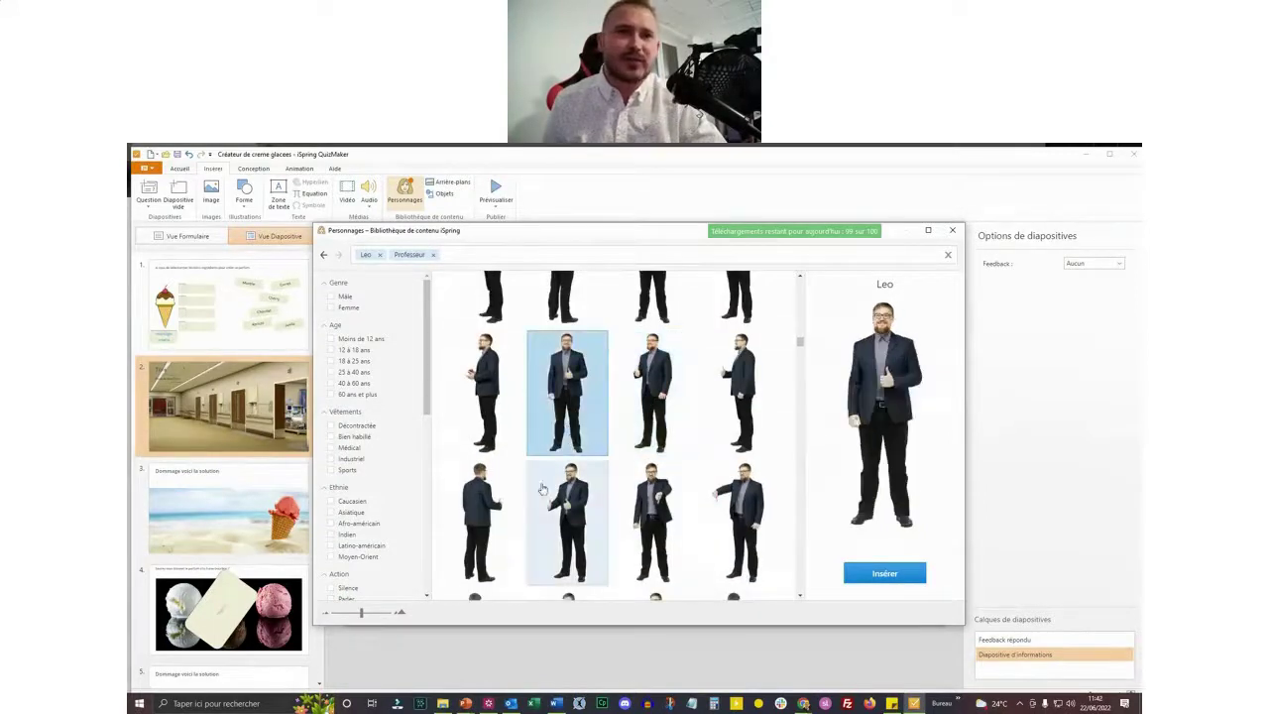
scroll(496, 456, "down", 2)
left_click(458, 434)
left_click(482, 515)
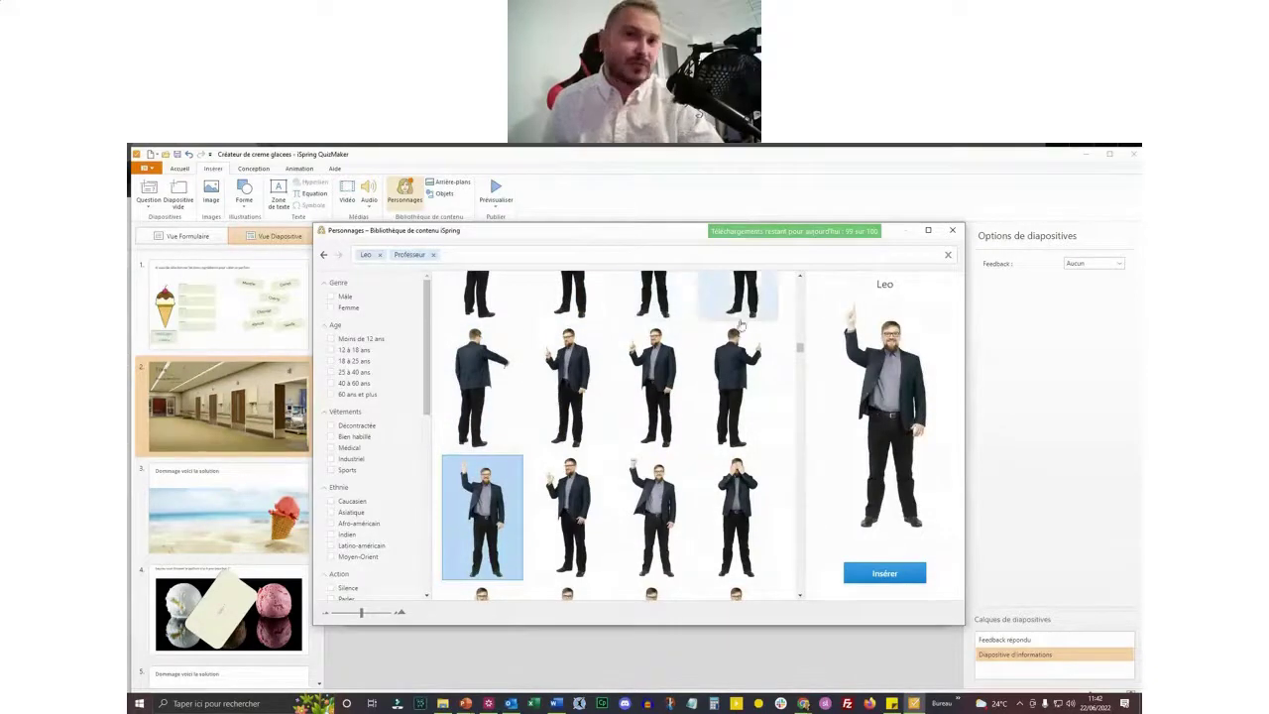
scroll(698, 417, "down", 3)
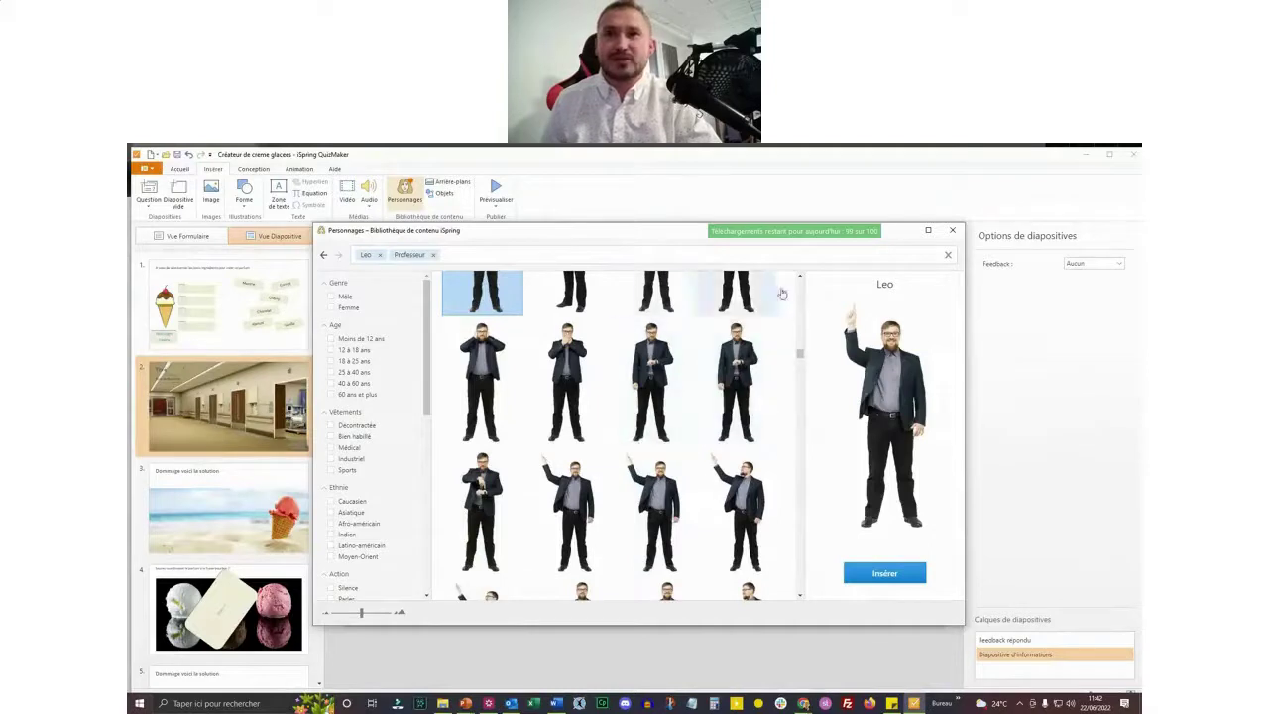
left_click(952, 230)
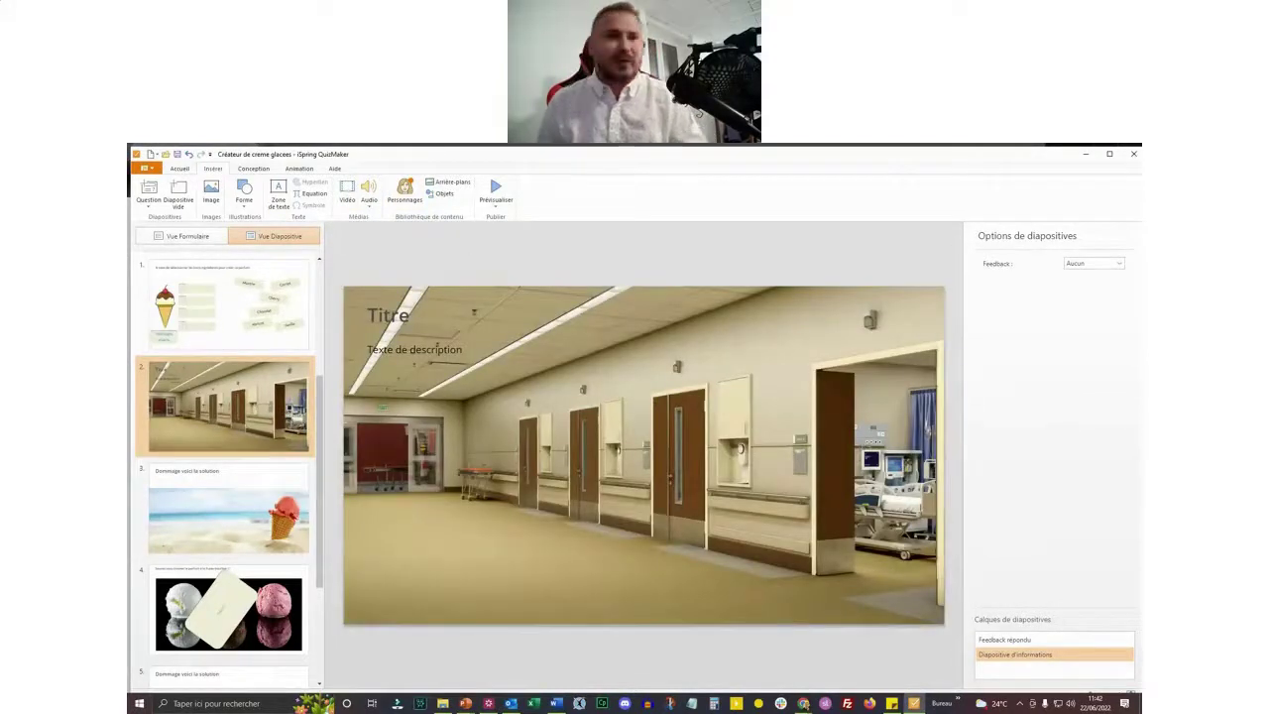
Step: Delete the untitled information slide with the hospital background, and check the drag-and-drop question's feedback and branching
left_click(204, 239)
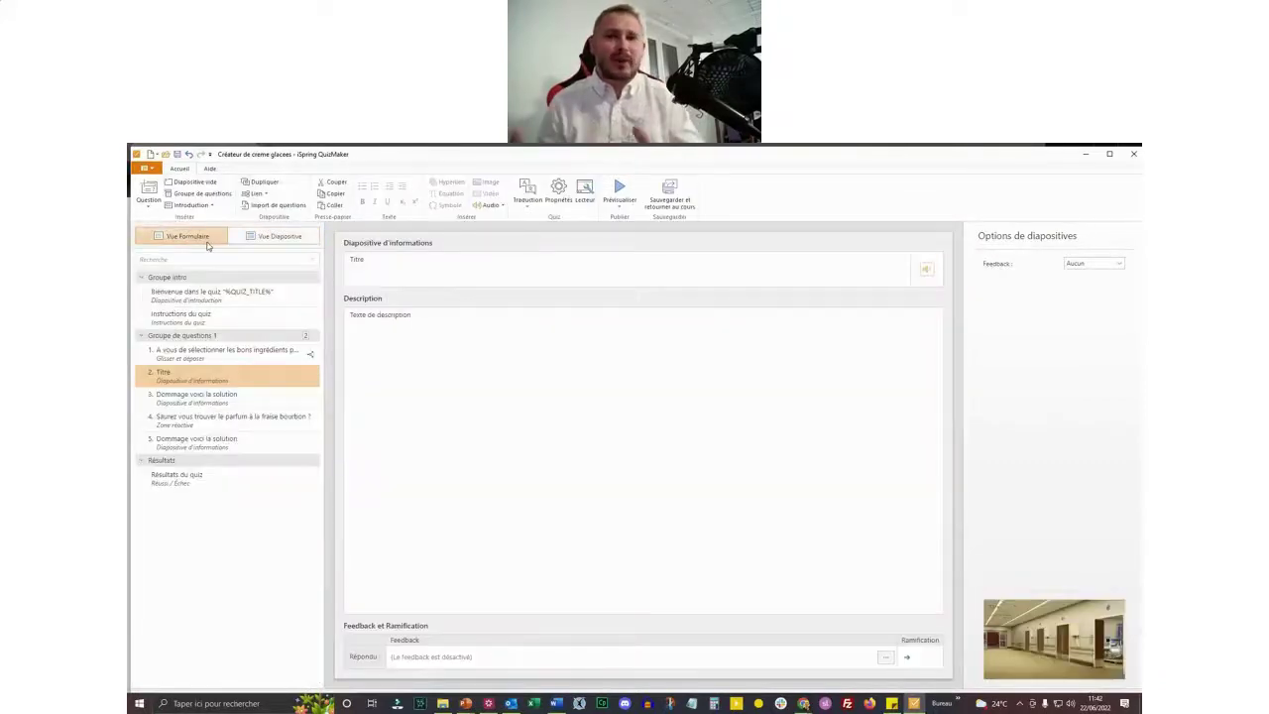
right_click(188, 377)
left_click(234, 452)
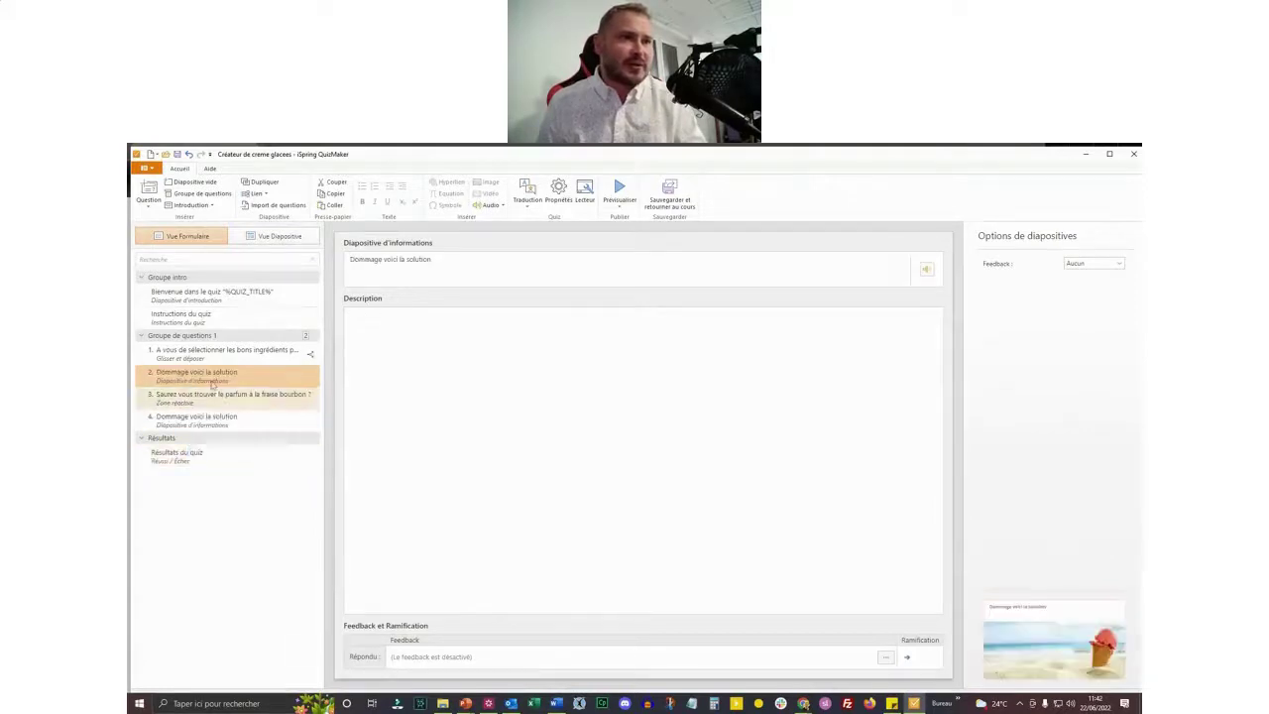
left_click(223, 352)
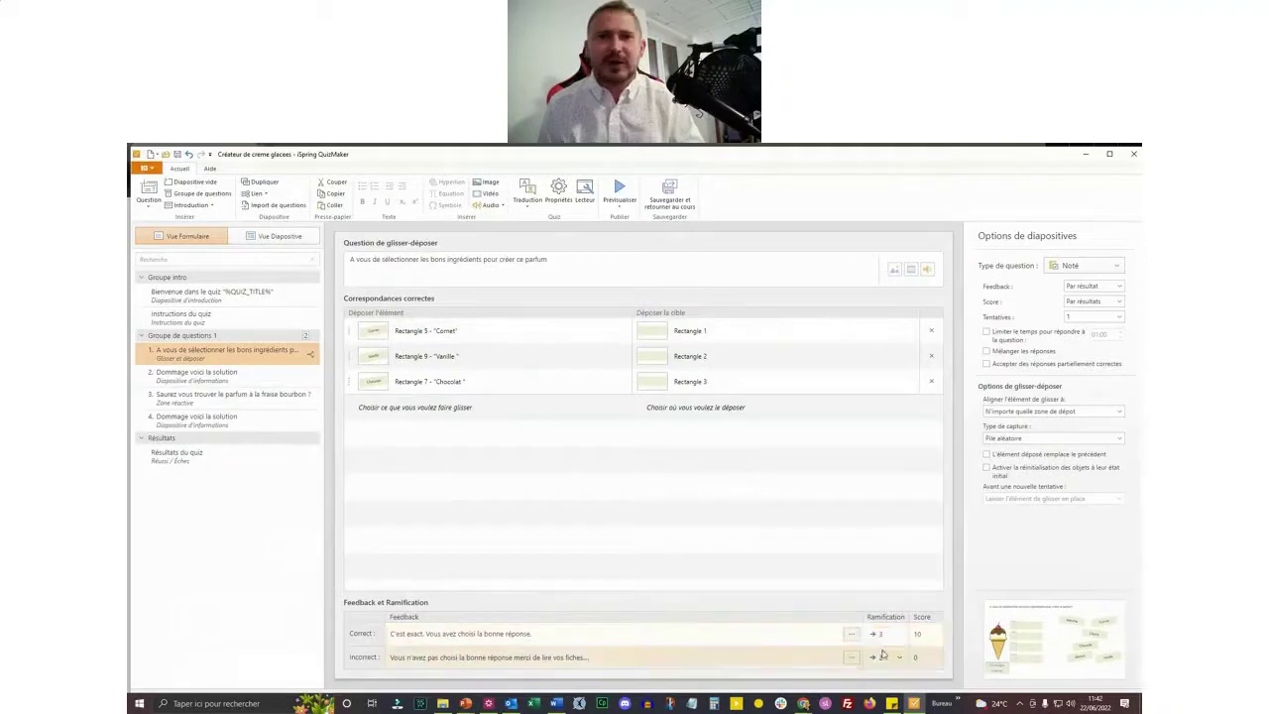
Step: Add an oval hotspot around the white vanilla scoop in the question "Saurez vous trouver le parfum à la fraise bourbon ?"
left_click(243, 401)
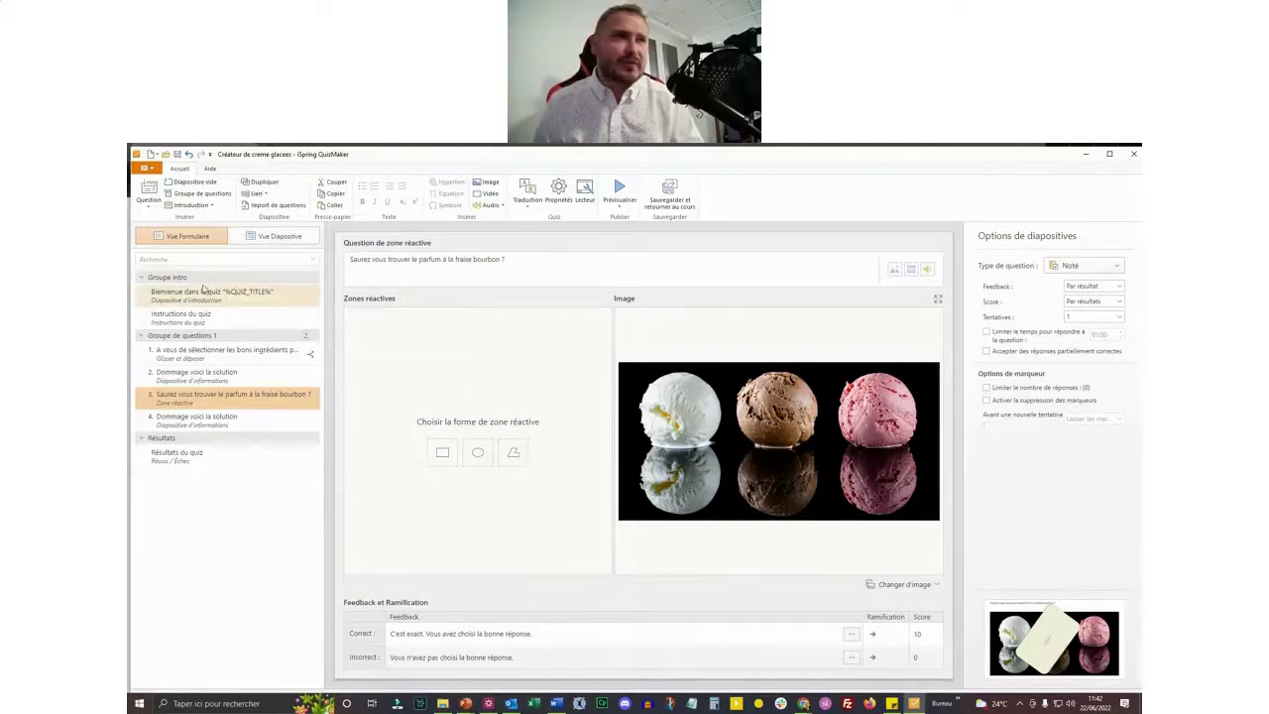
left_click(151, 207)
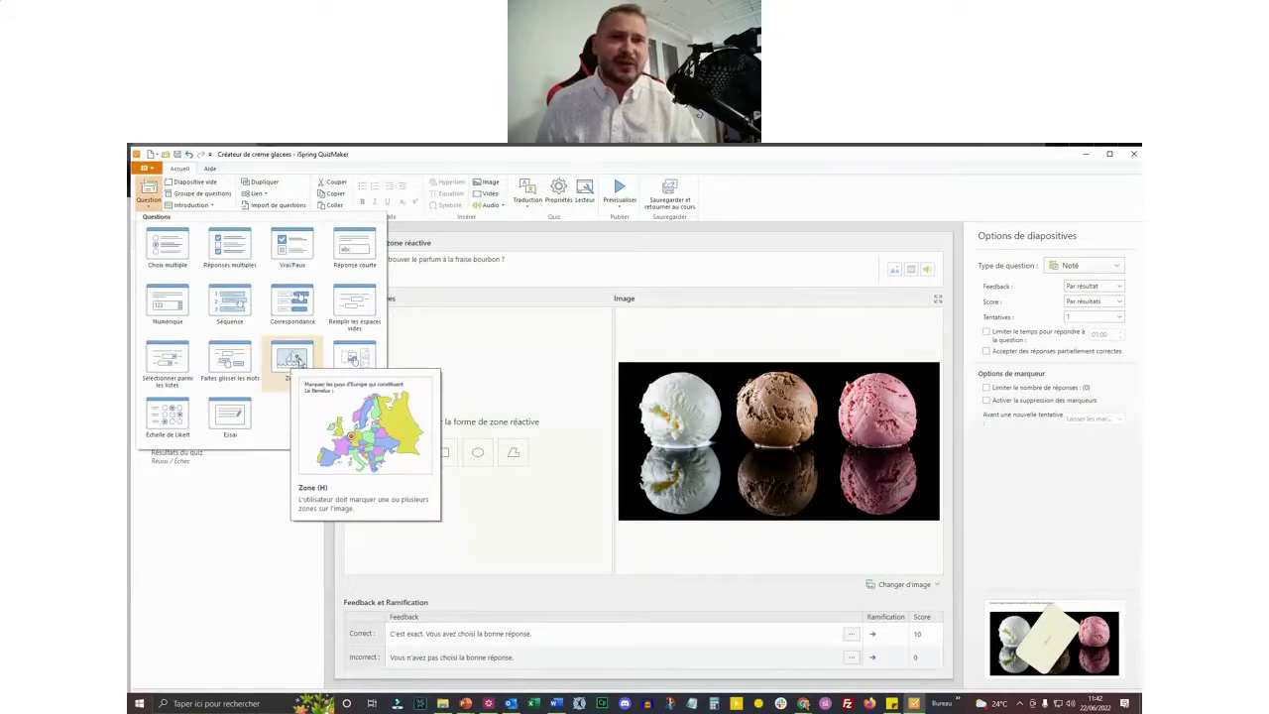
left_click(436, 329)
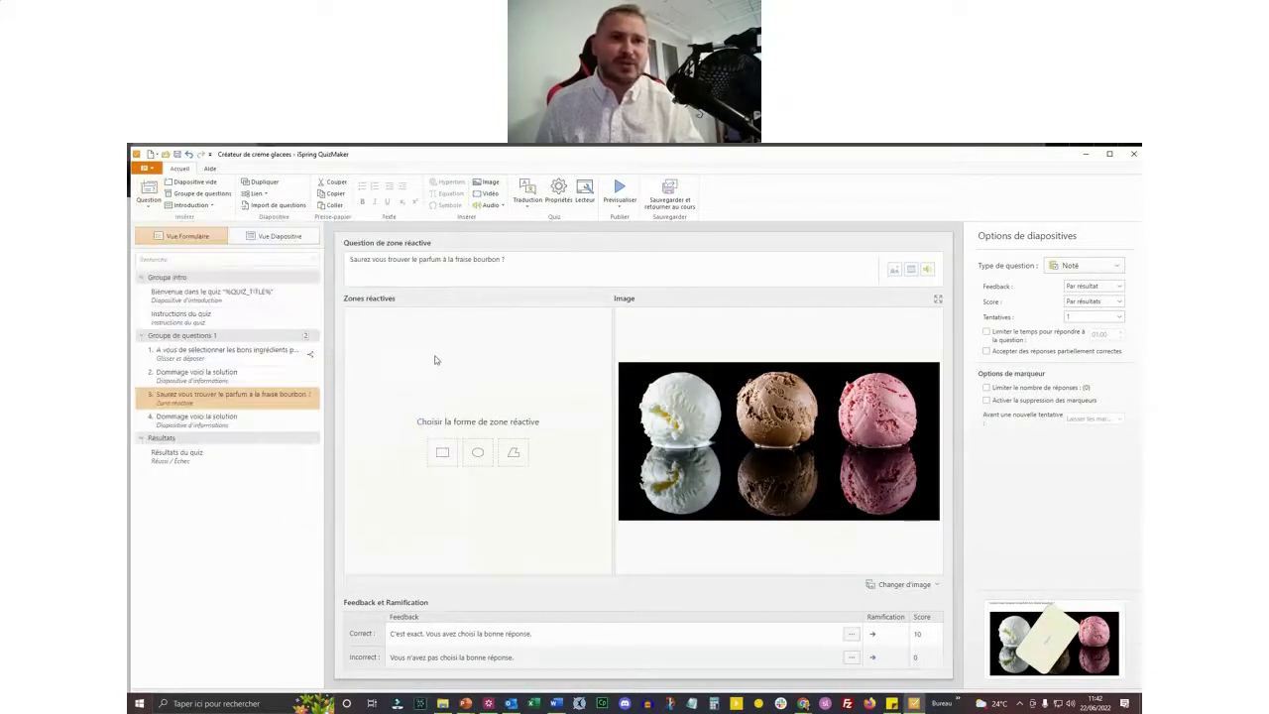
left_click(479, 454)
mouse_move(646, 379)
left_mouse_down()
mouse_move(734, 460)
mouse_move(671, 428)
left_mouse_up()
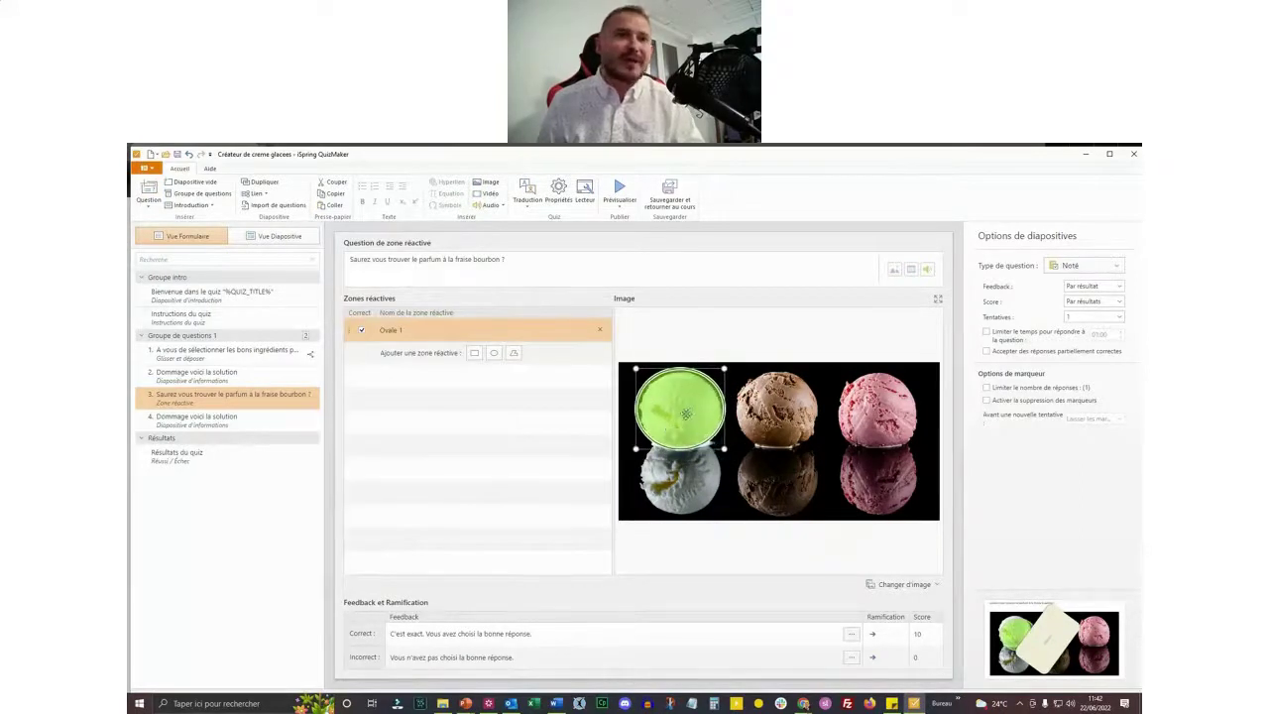
Step: Add a freeform hotspot over the pink strawberry scoop, shifted slightly towards the chocolate scoop
left_click(503, 353)
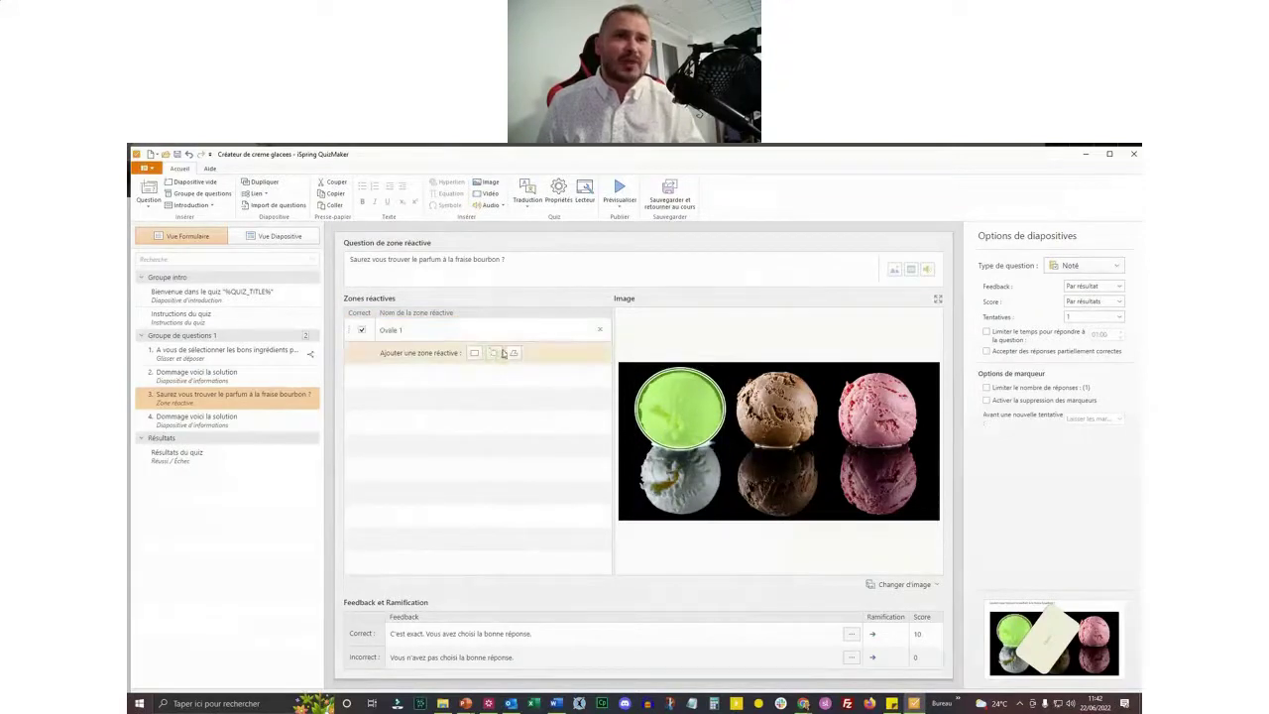
left_click(513, 354)
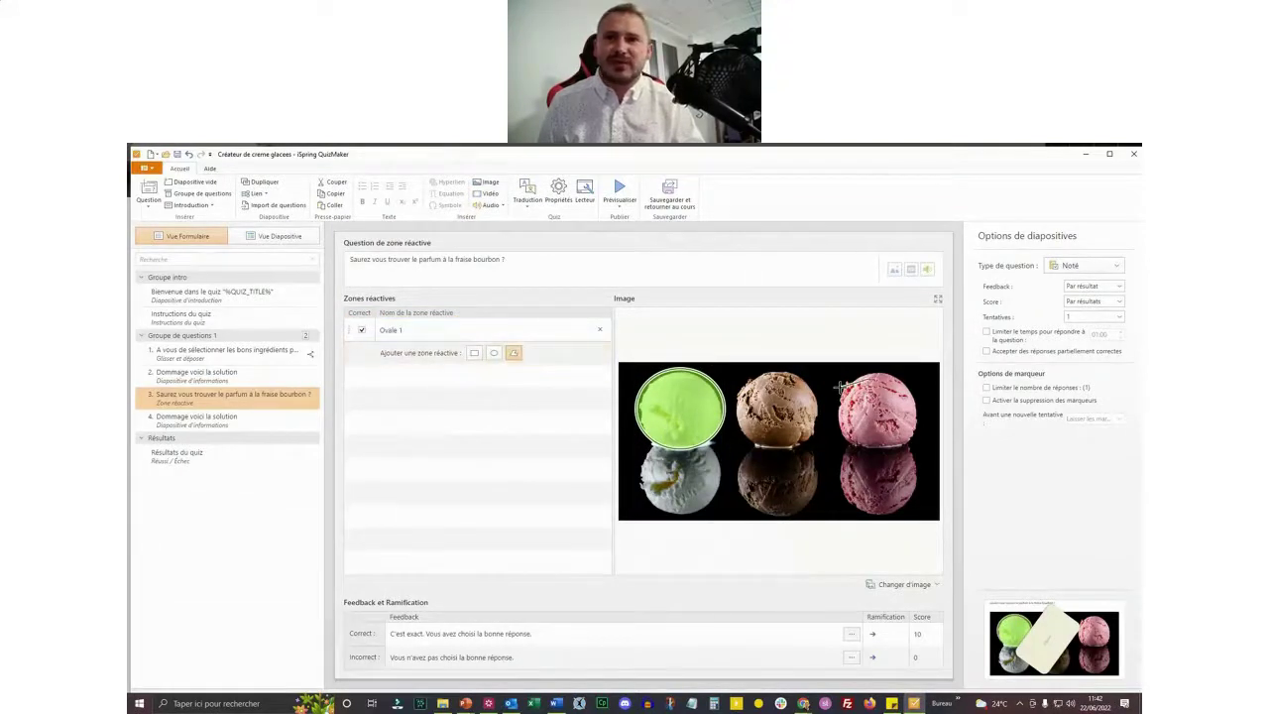
left_click_drag(841, 420, 863, 446)
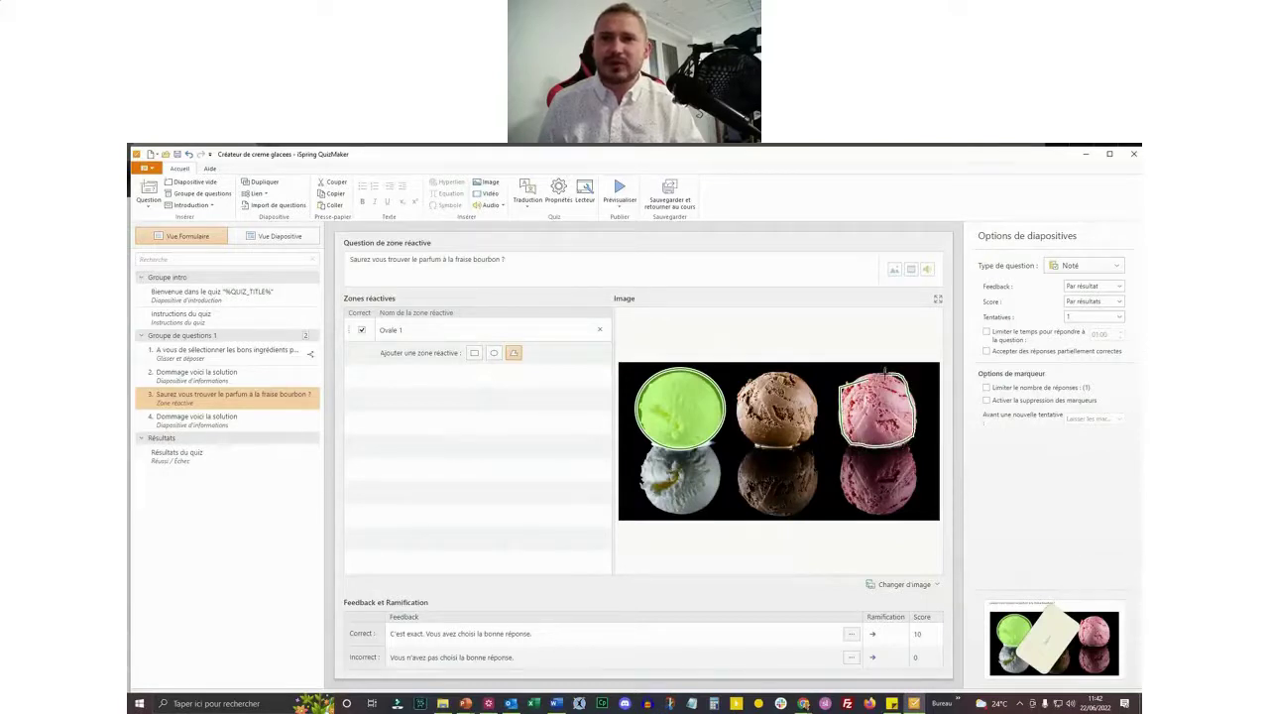
left_click_drag(864, 379, 853, 385)
mouse_move(890, 448)
left_mouse_down()
mouse_move(864, 489)
mouse_move(798, 459)
mouse_move(866, 441)
left_mouse_up()
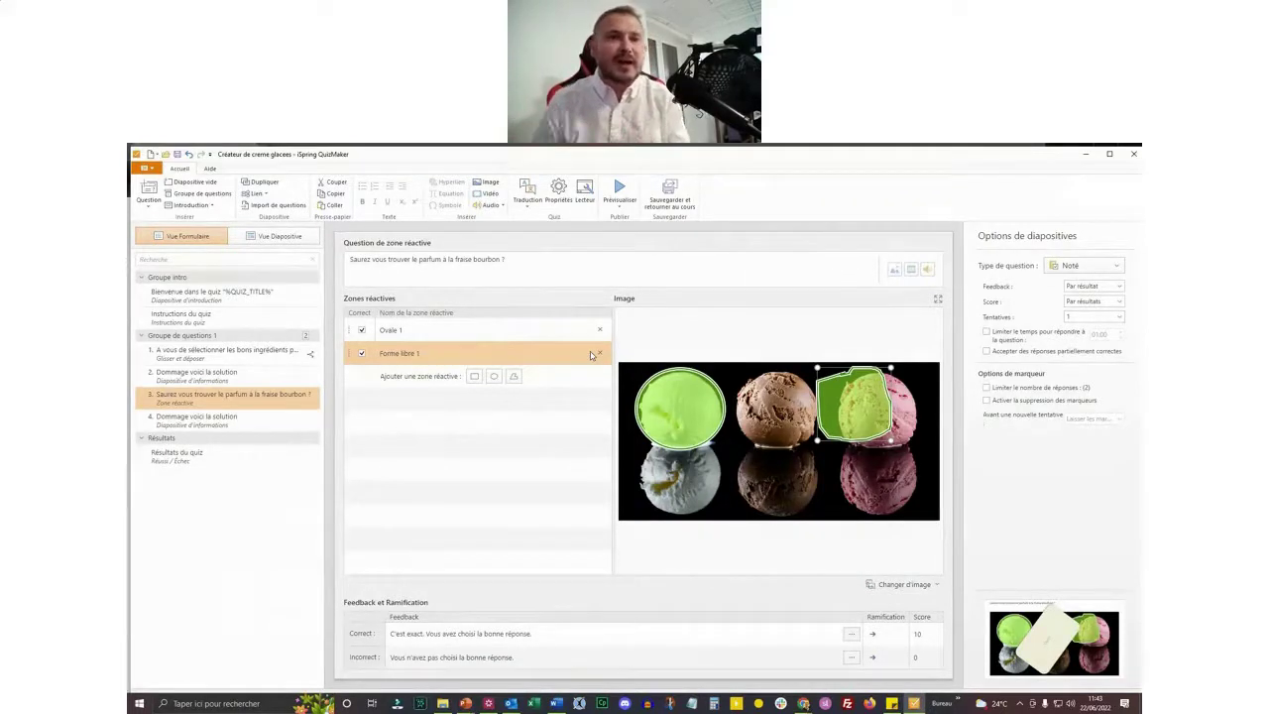
Step: Set the hotspot question's correct-answer branching to Terminer le quiz and check the branching options for an incorrect answer
left_click(873, 635)
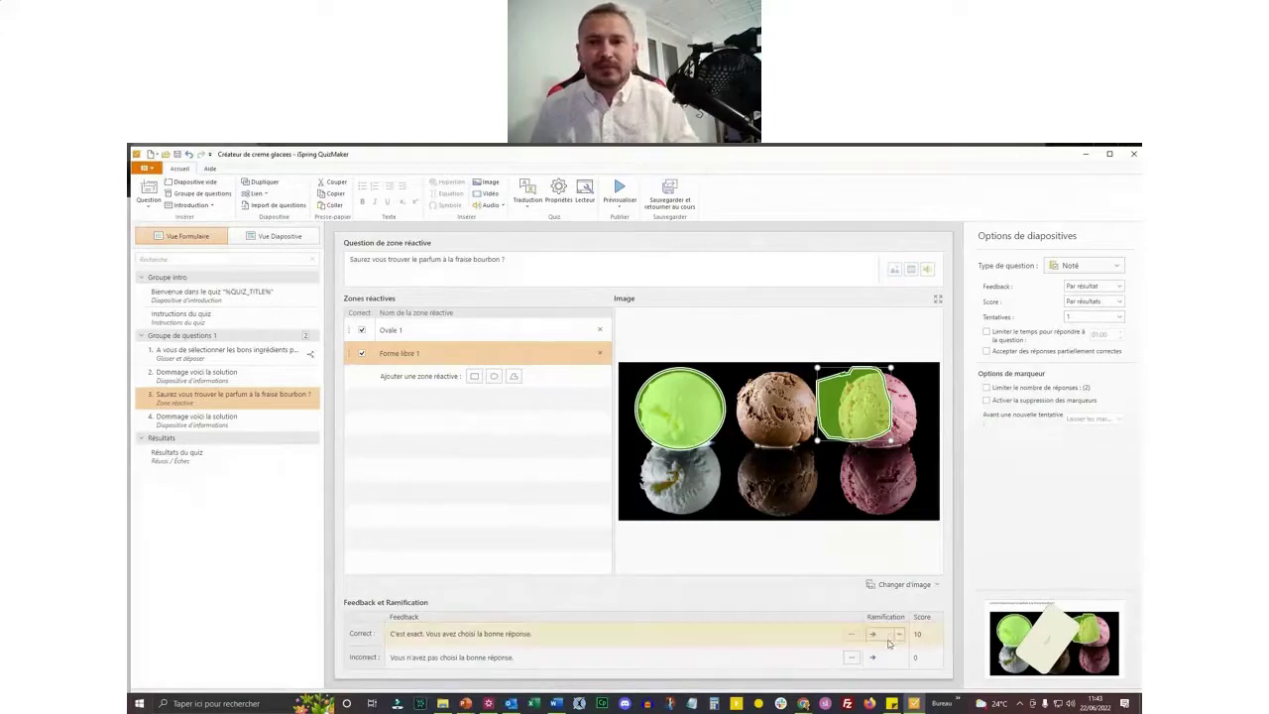
left_click(889, 639)
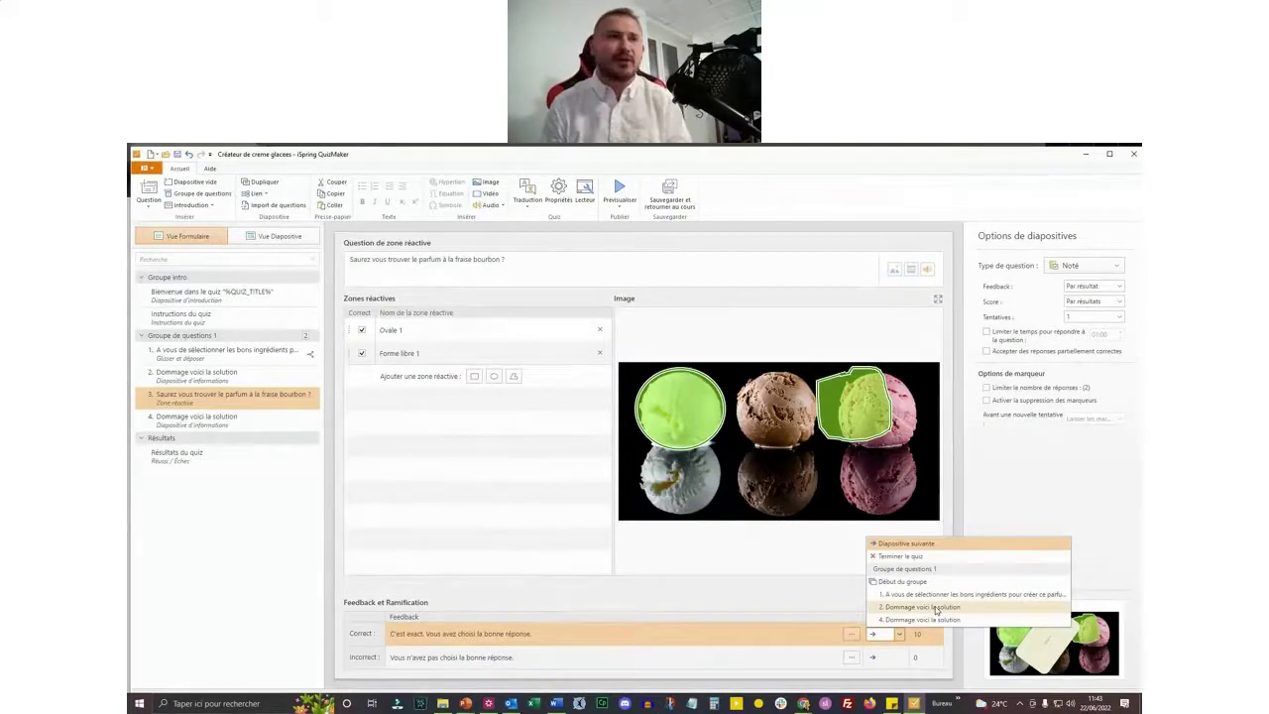
left_click(934, 558)
left_click(882, 659)
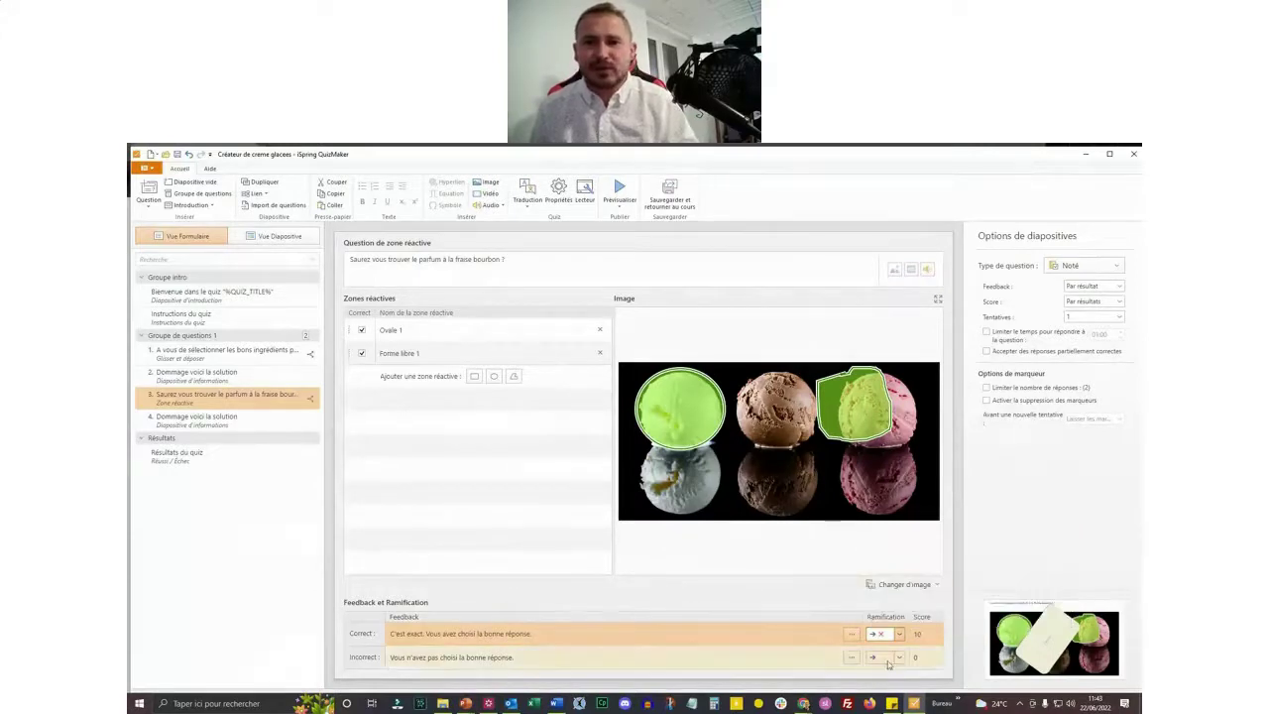
left_click(897, 659)
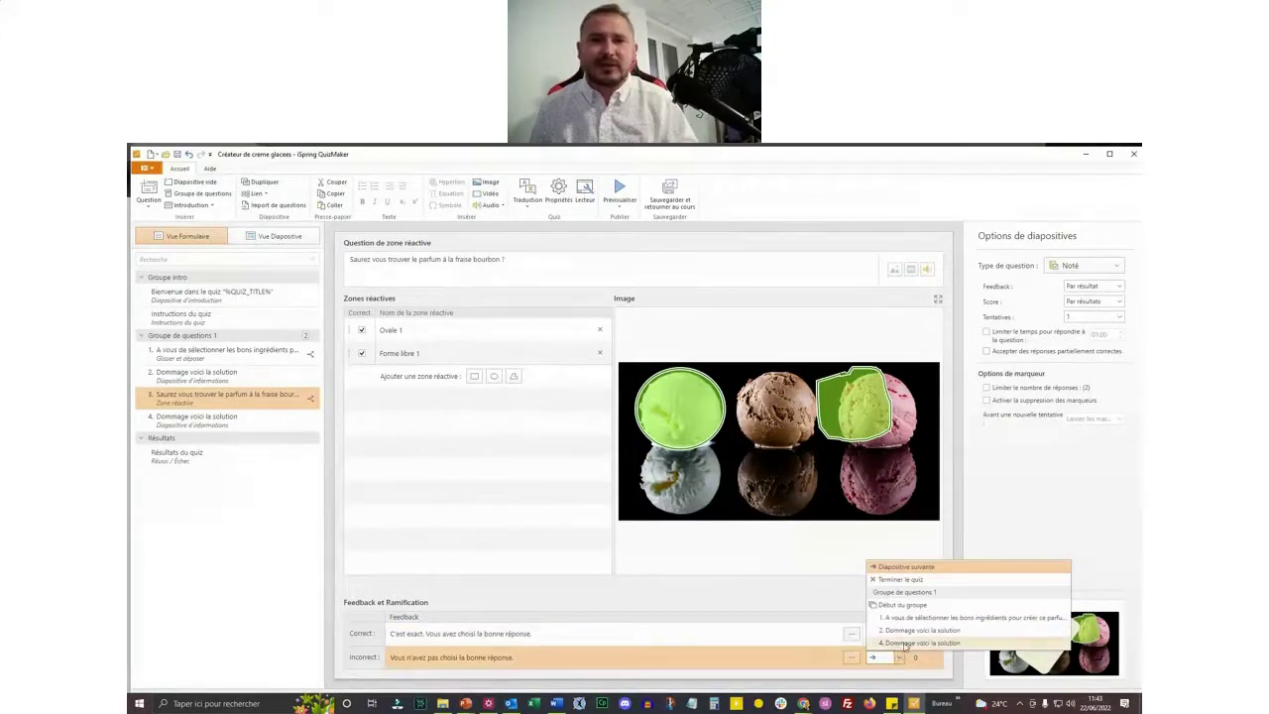
left_click(898, 656)
Step: Check the second "Dommage voici la solution" information slide in its slide layout, and save the quiz back to the course
left_click(251, 422)
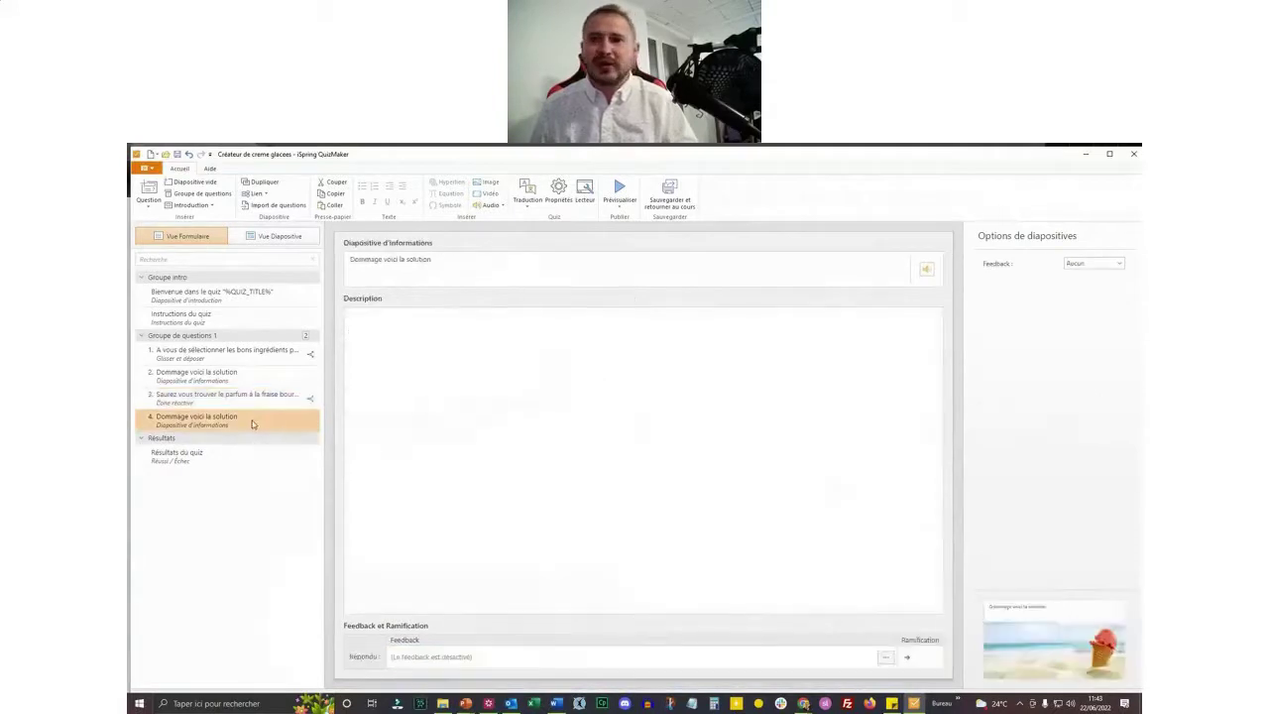
left_click(288, 242)
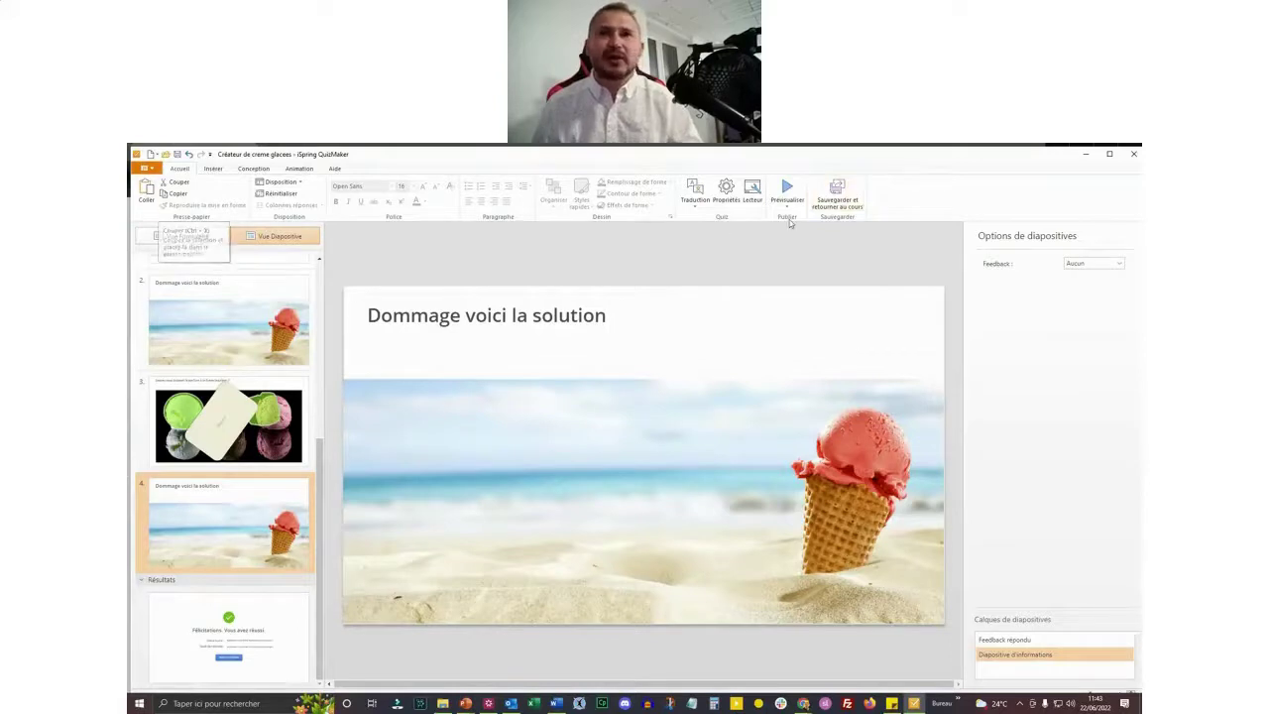
left_click(829, 198)
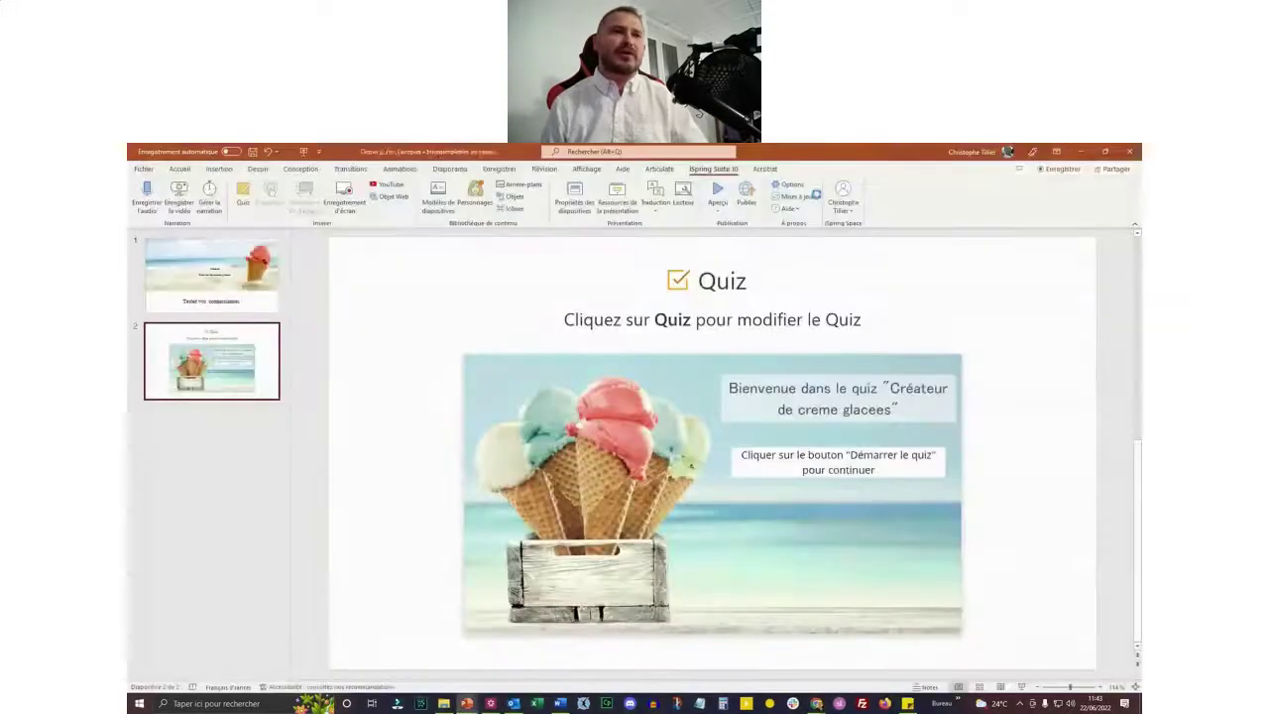
Step: Add a blank slide after the quiz slide in the presentation
right_click(233, 355)
left_click(257, 427)
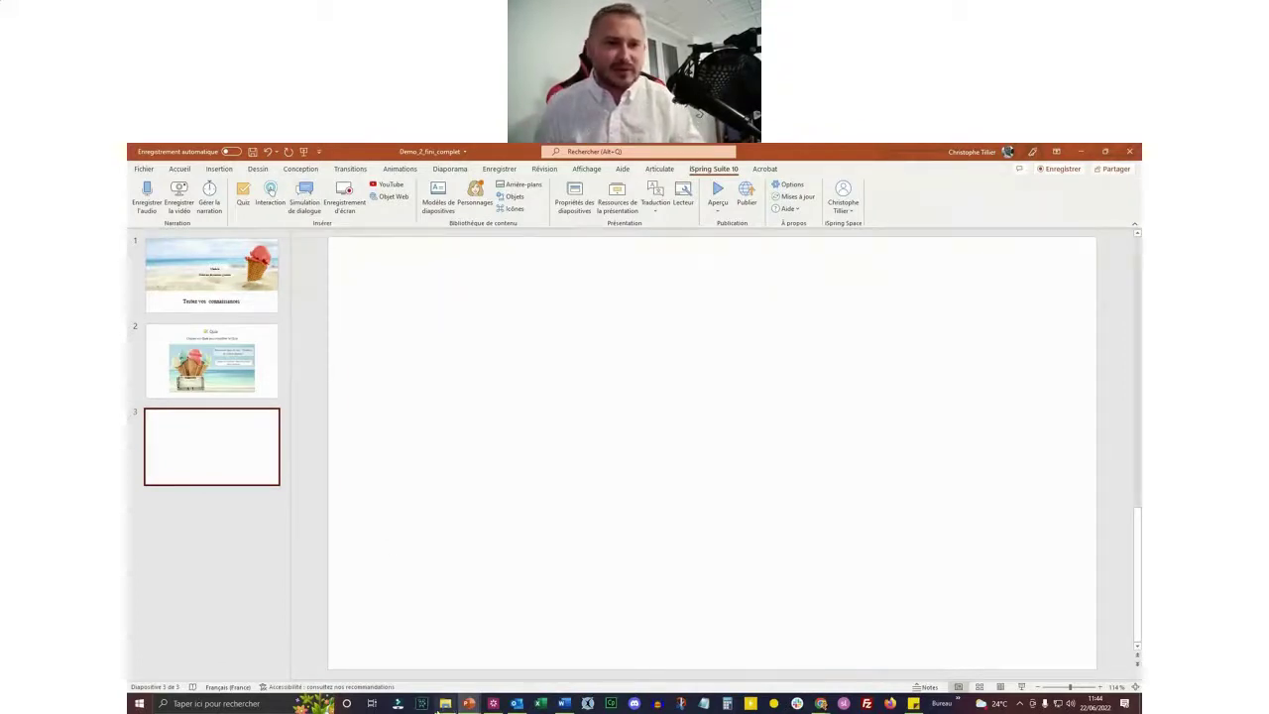
Step: Switch to the WEBINAIRE 22.06 presentation and play its slide show from the iSpring QuizMaker section to the random question draw slide
mouse_move(468, 703)
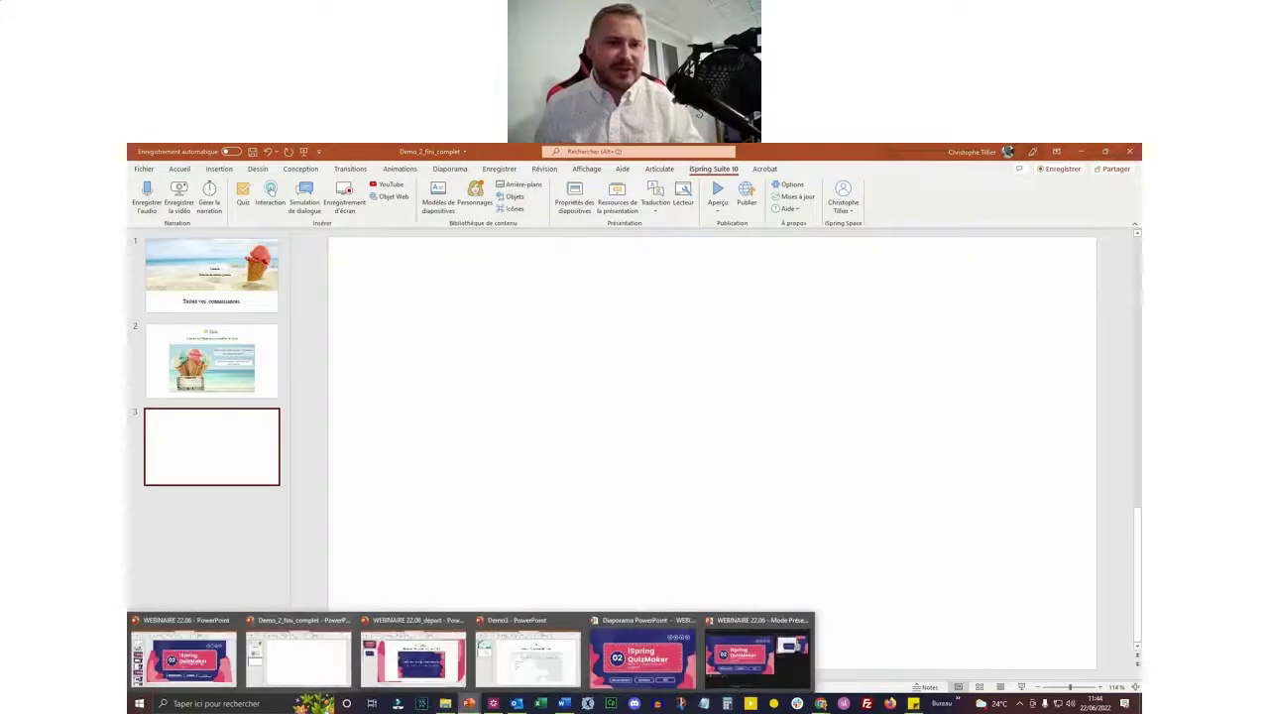
left_click(187, 655)
left_click(1021, 687)
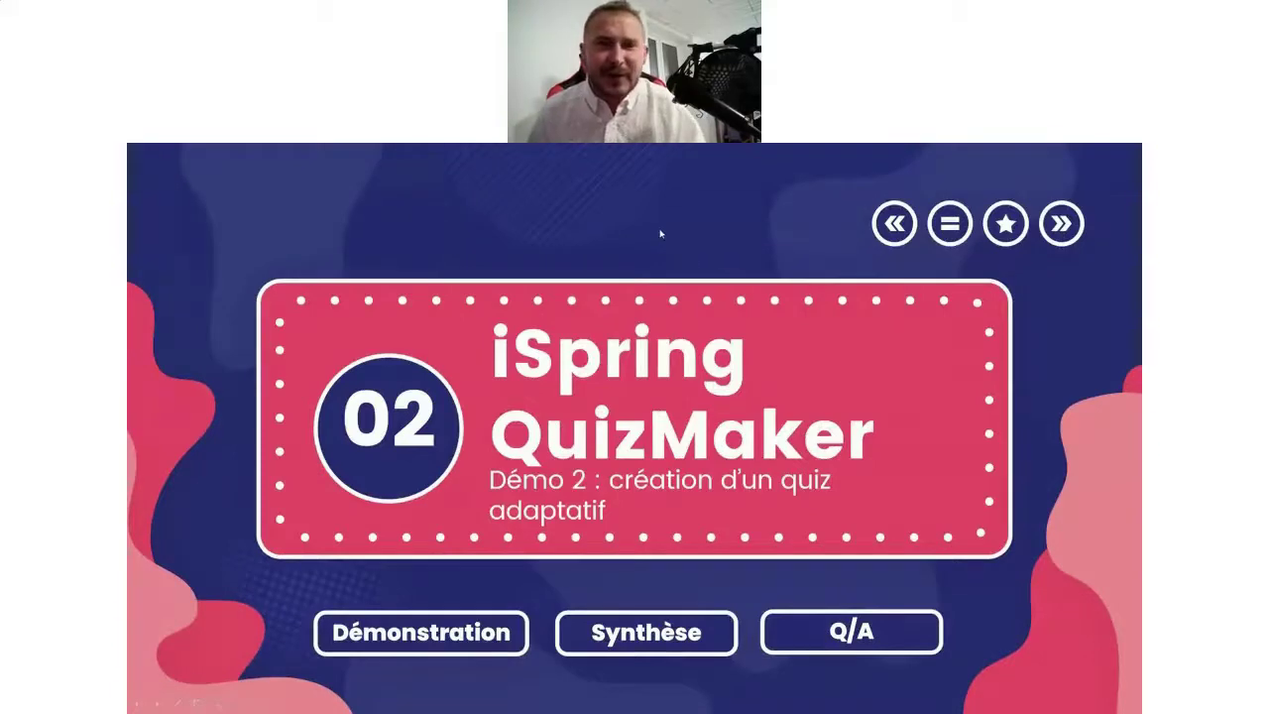
left_click(631, 339)
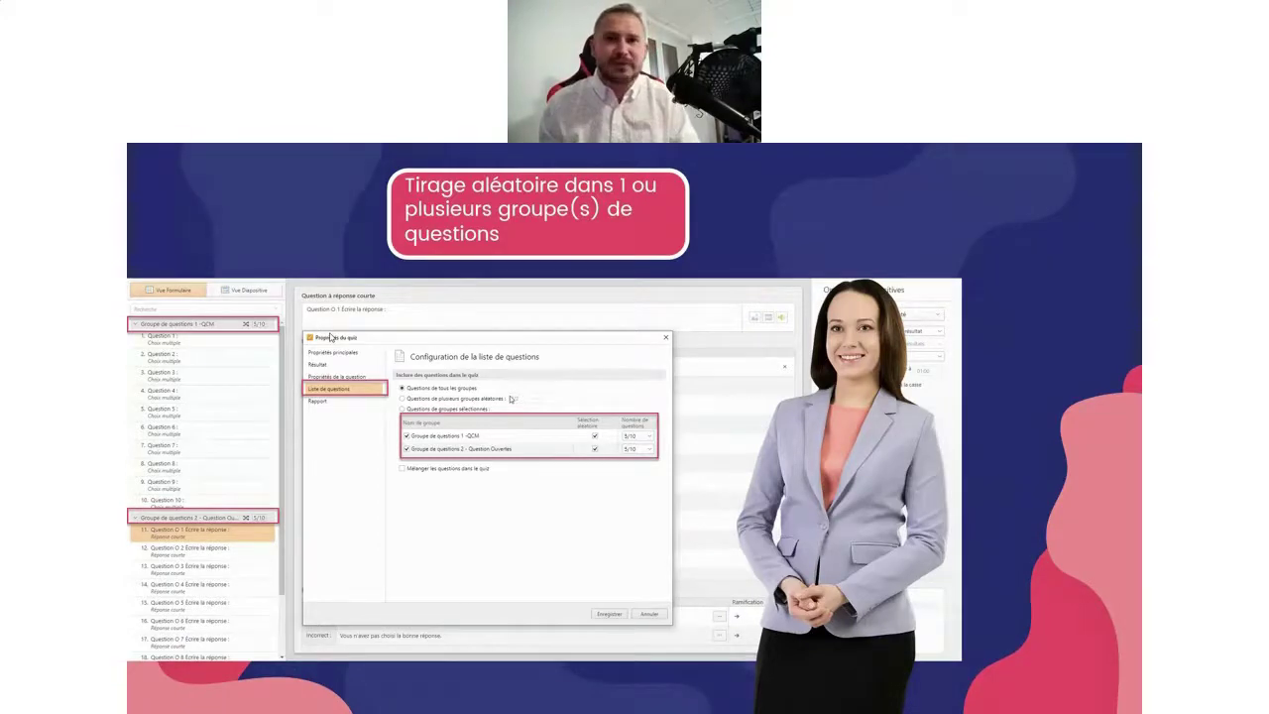
key("Escape")
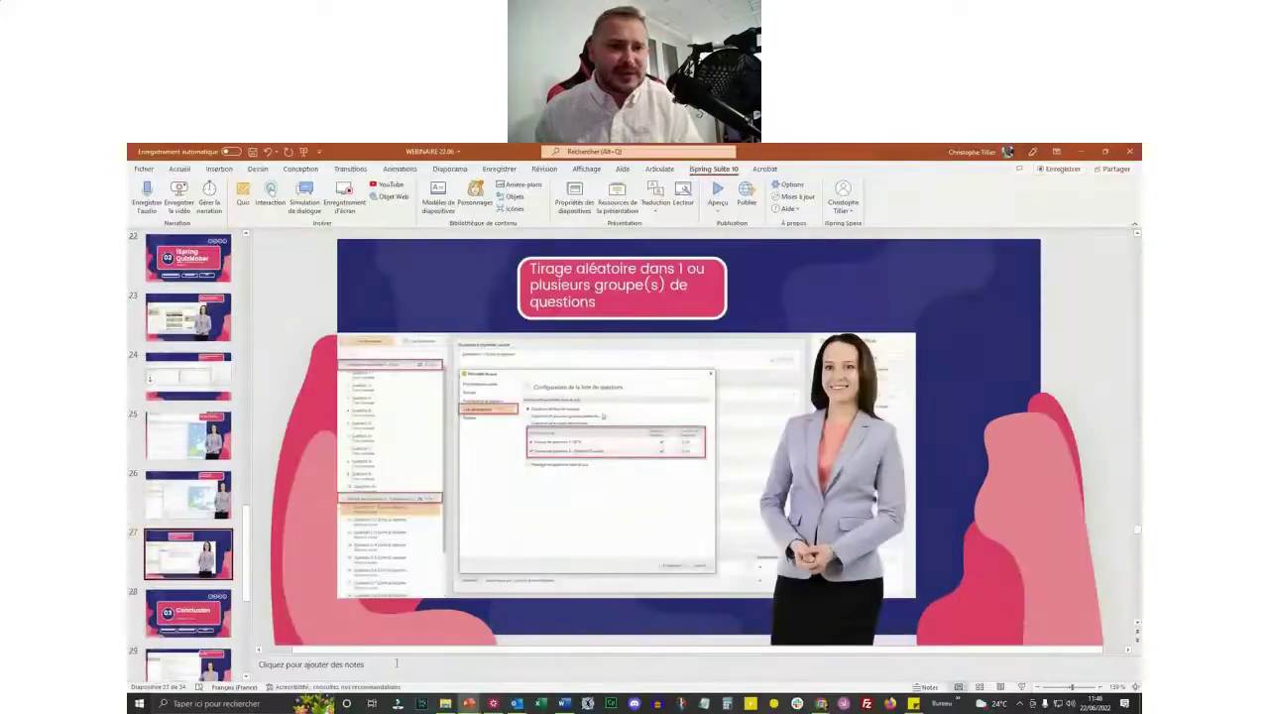
Step: Switch to the browser showing the published Demo3_Terminer course
mouse_move(820, 702)
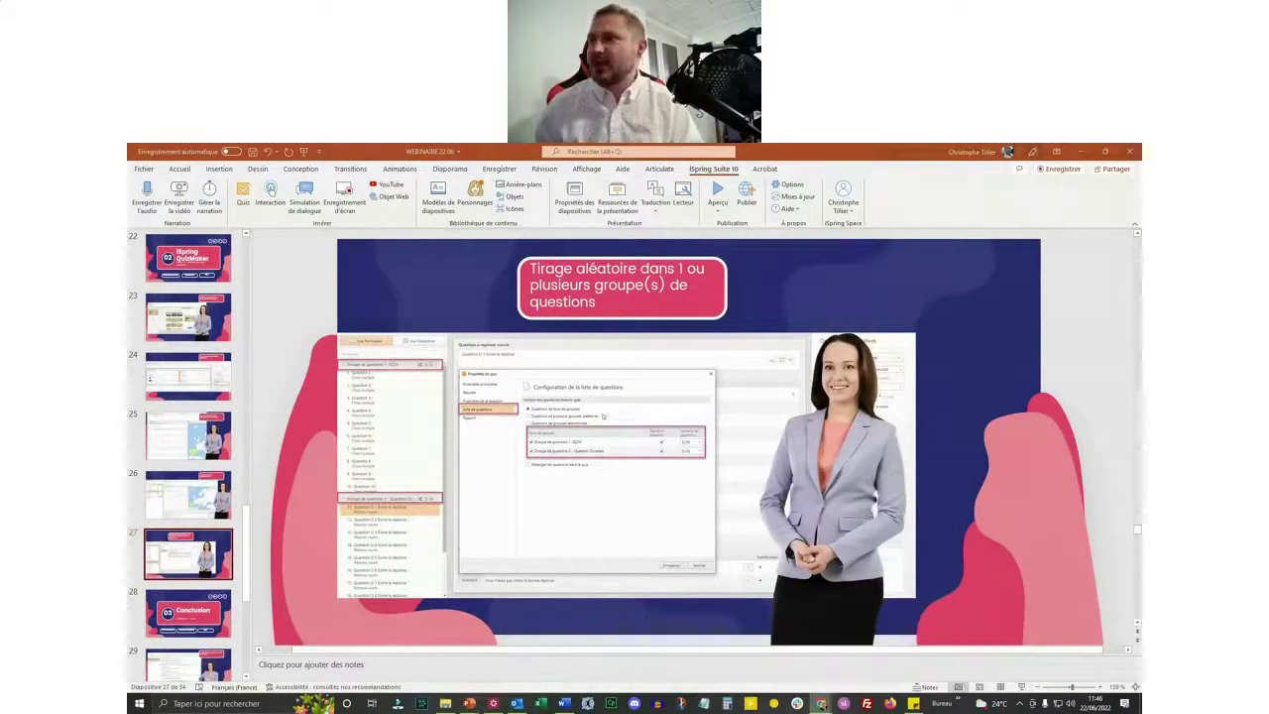
key("alt+Tab")
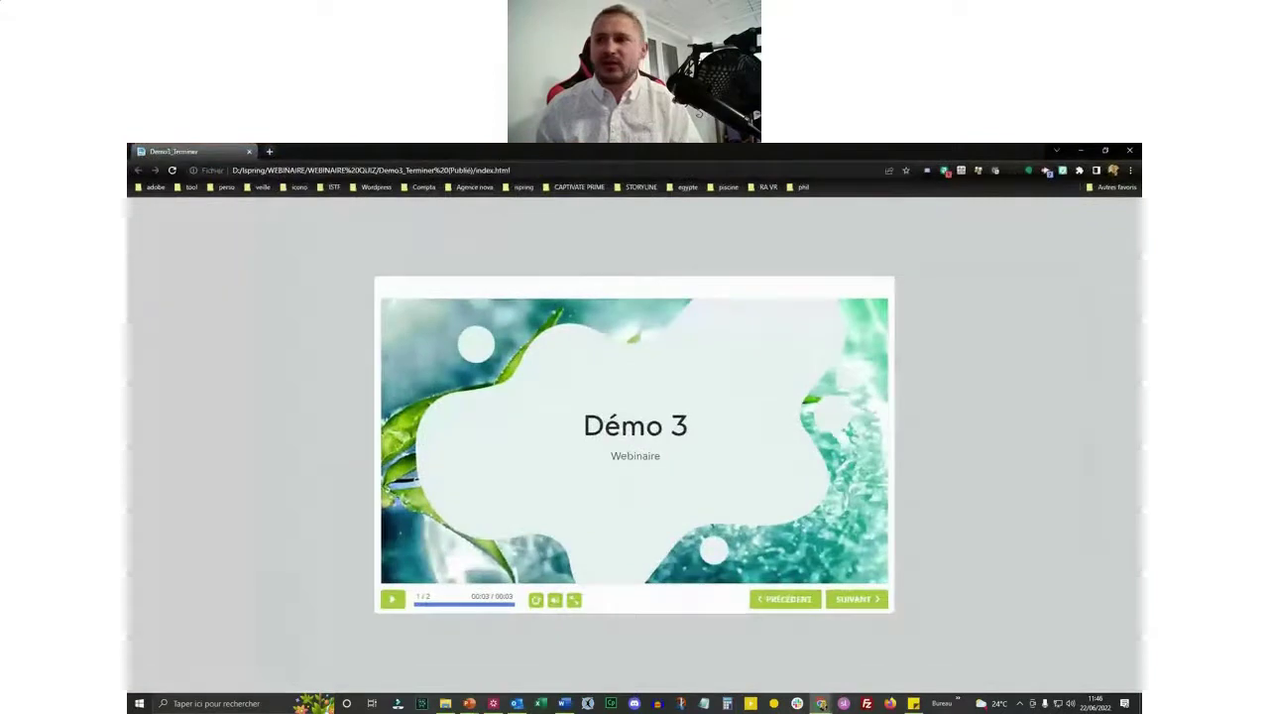